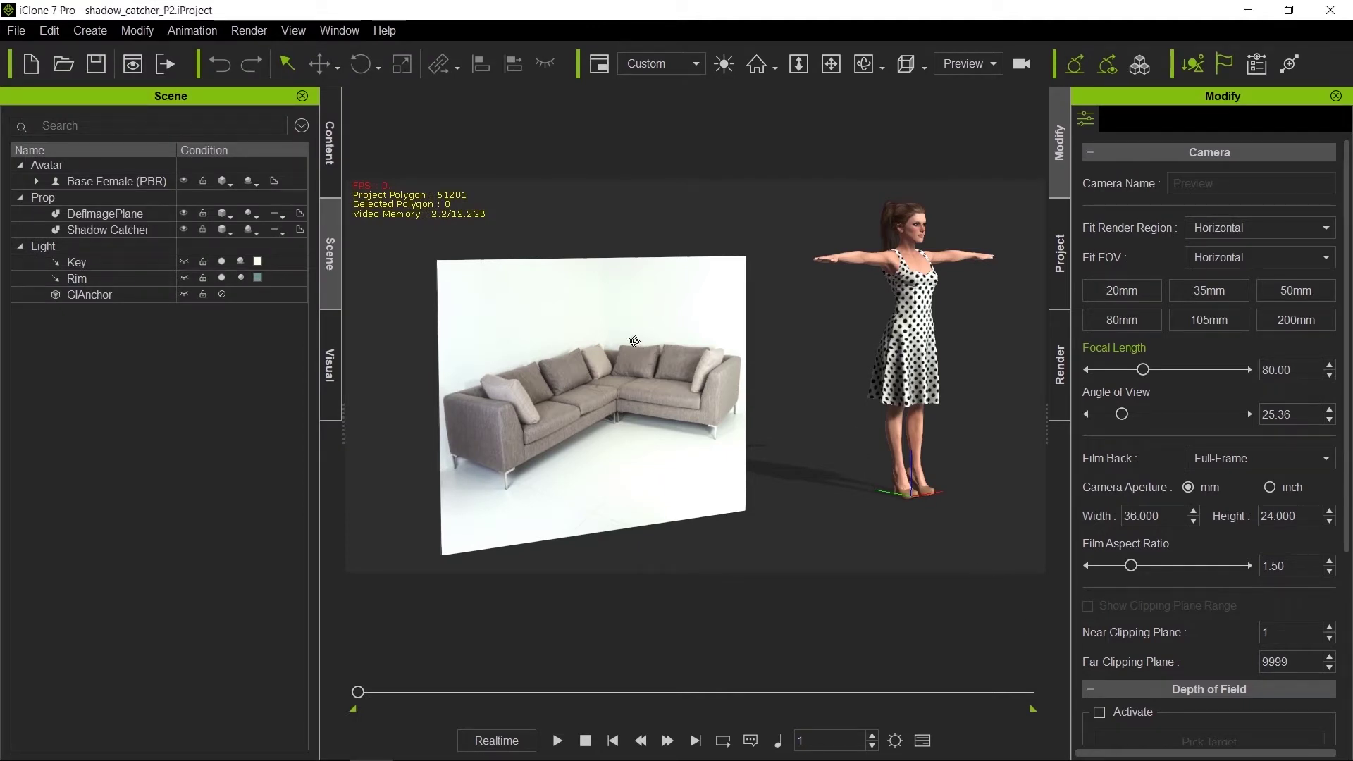
Orbit the view toward the front of the couch image plane and select it
right_click_drag(742, 360, 616, 360)
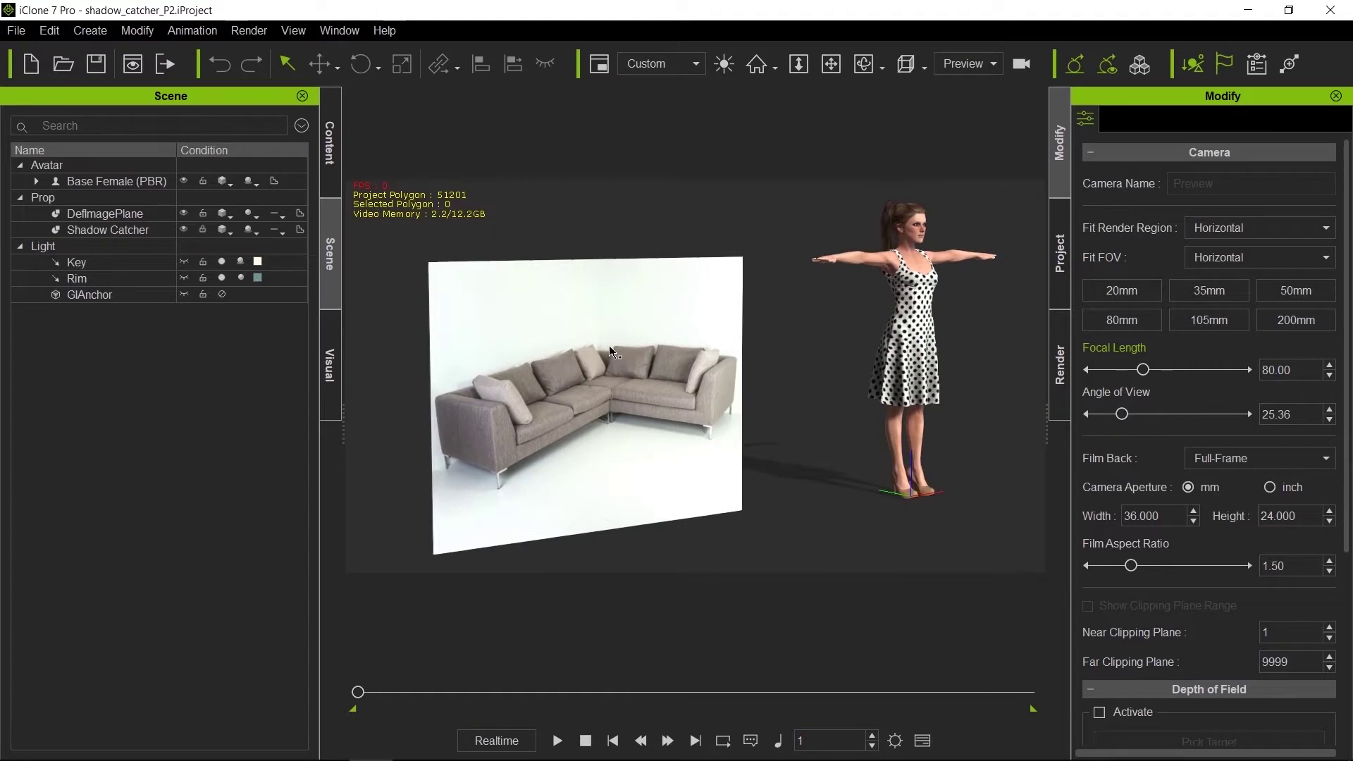
left_click(617, 320)
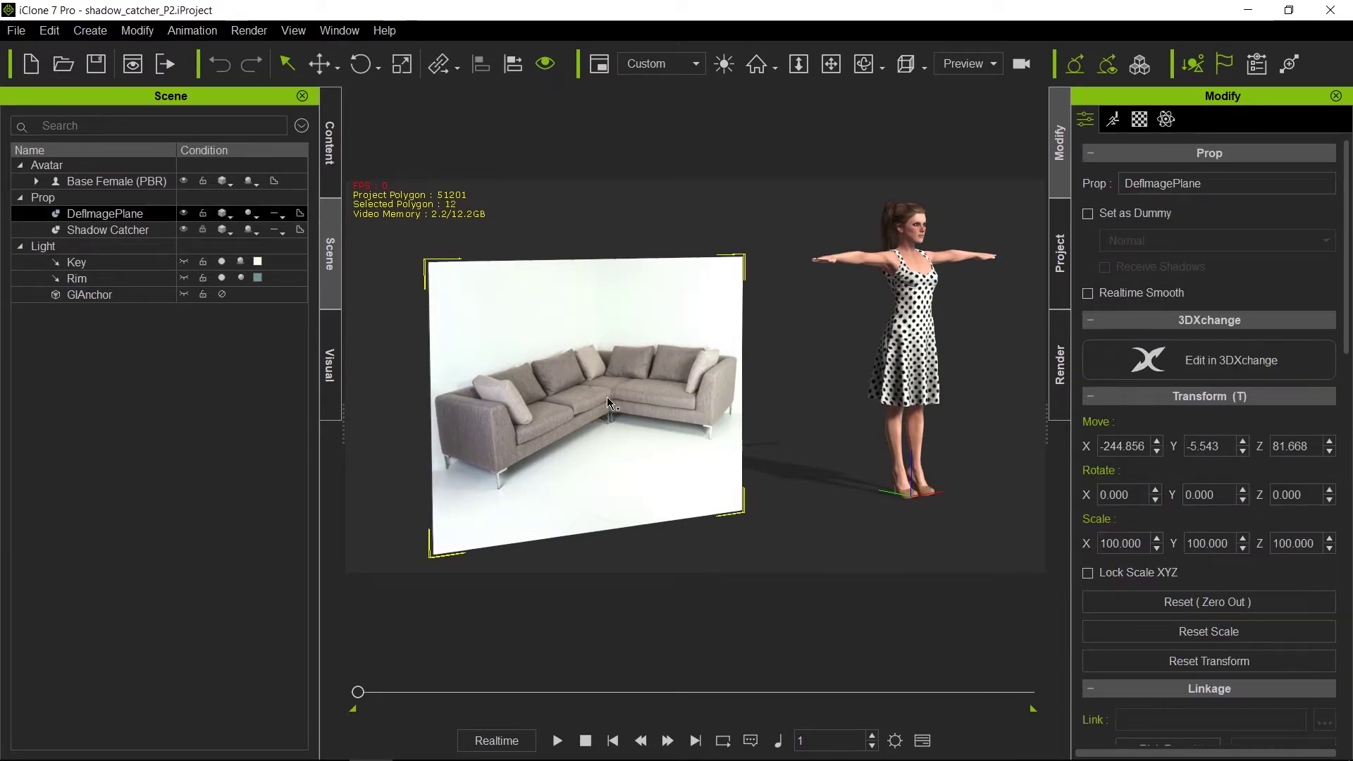
Move the couch image plane beside the woman and scale it up to about 260 percent
key("w")
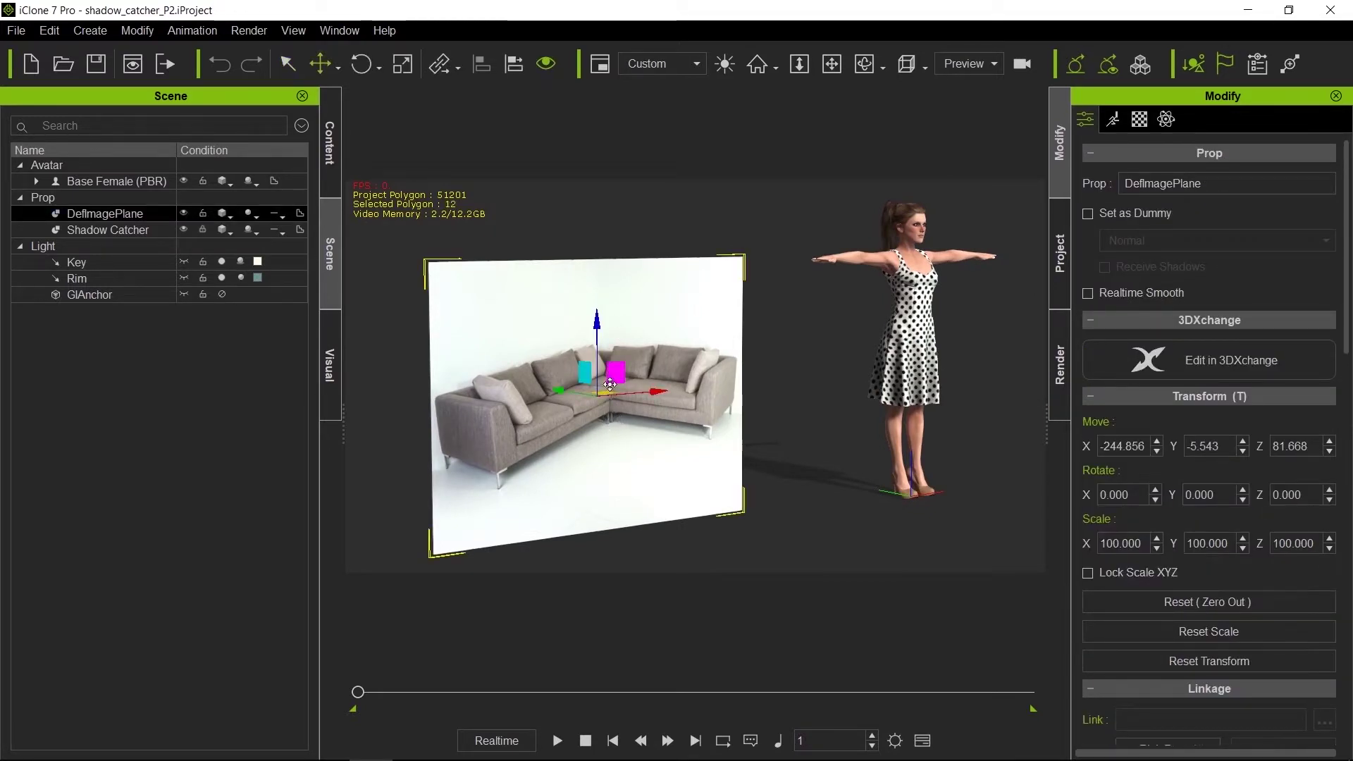
left_click_drag(606, 394, 758, 355)
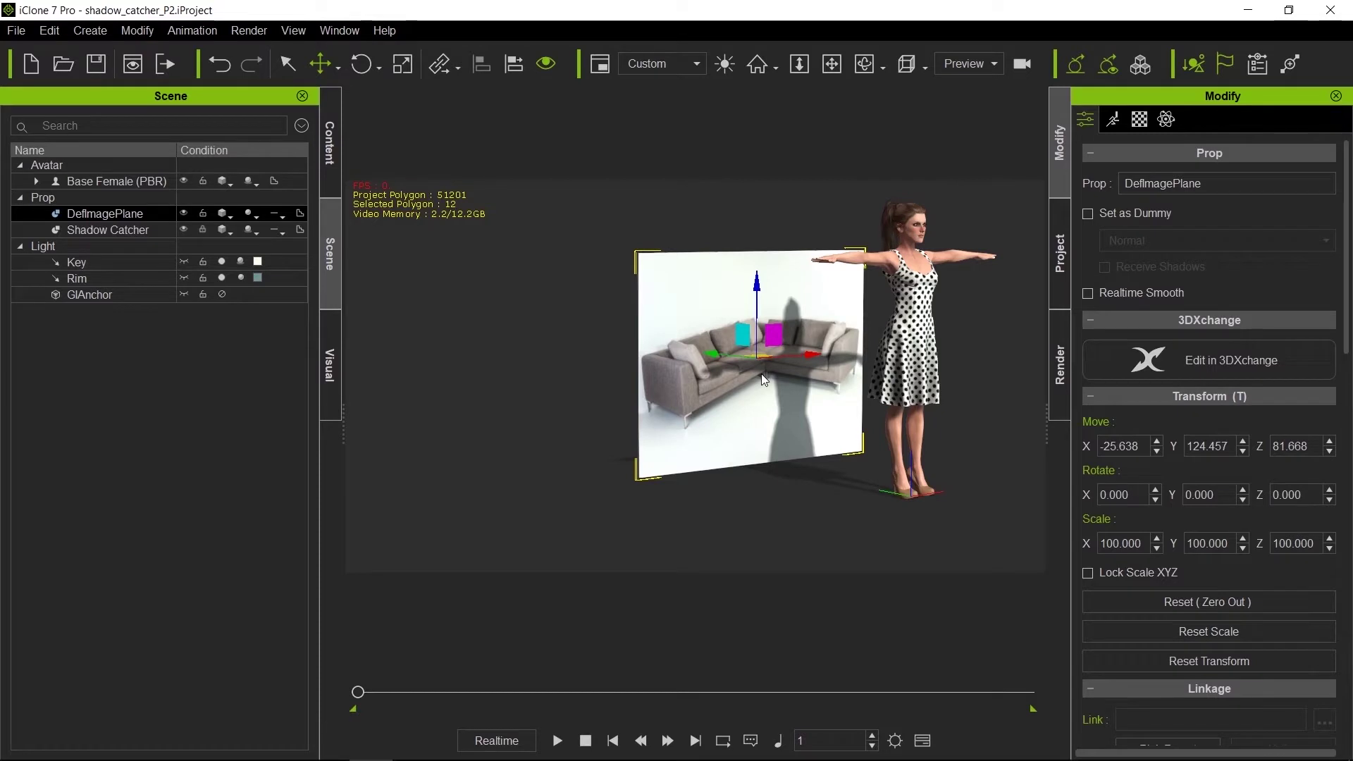
key("r")
left_click_drag(753, 364, 819, 285)
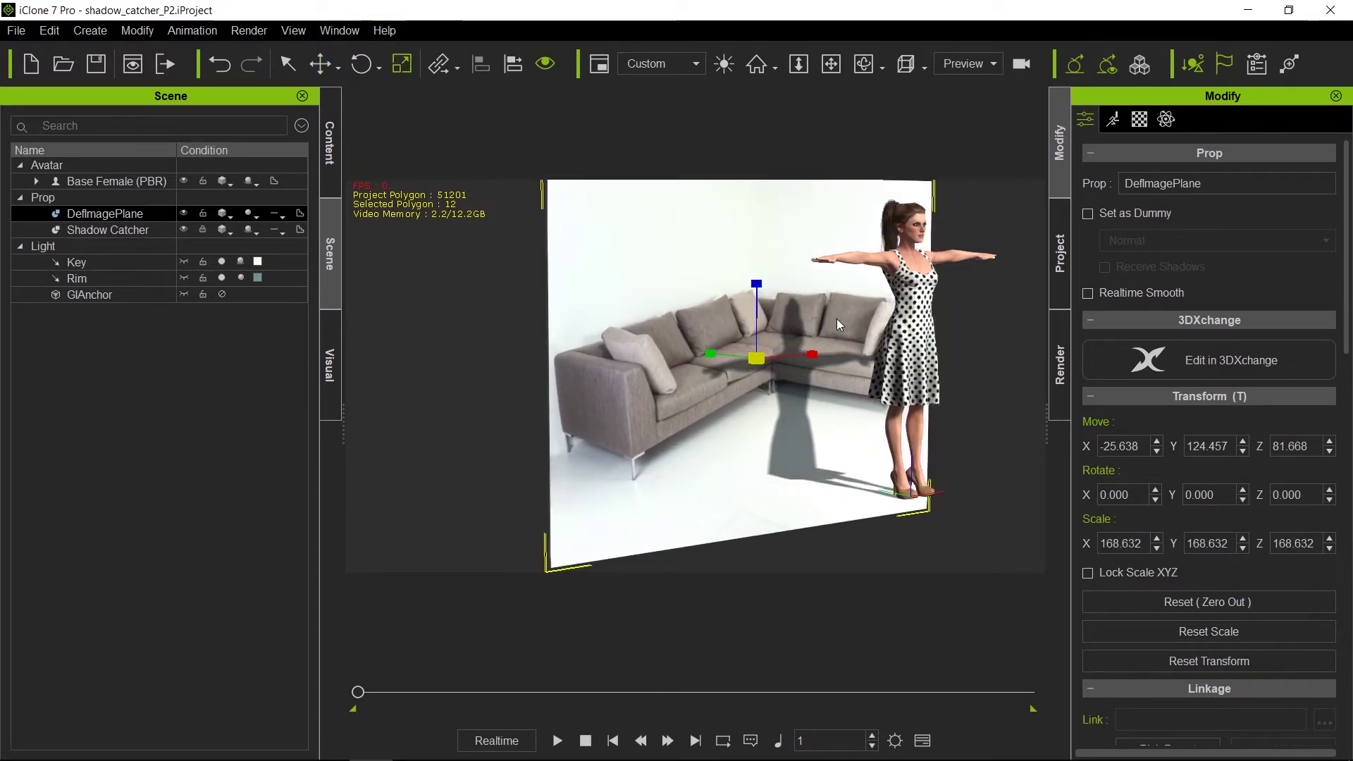
right_click_drag(836, 319, 752, 337)
left_click_drag(752, 363, 927, 314)
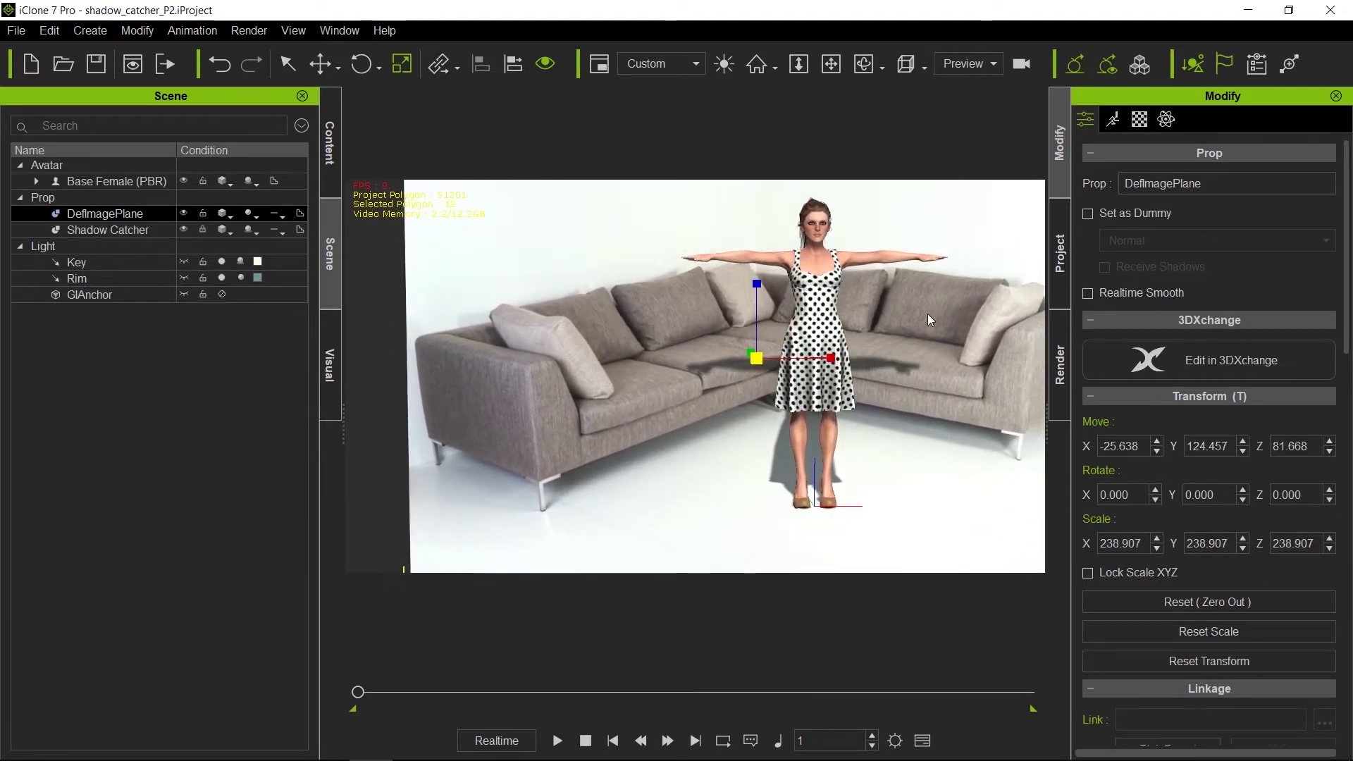
right_click_drag(772, 364, 737, 371)
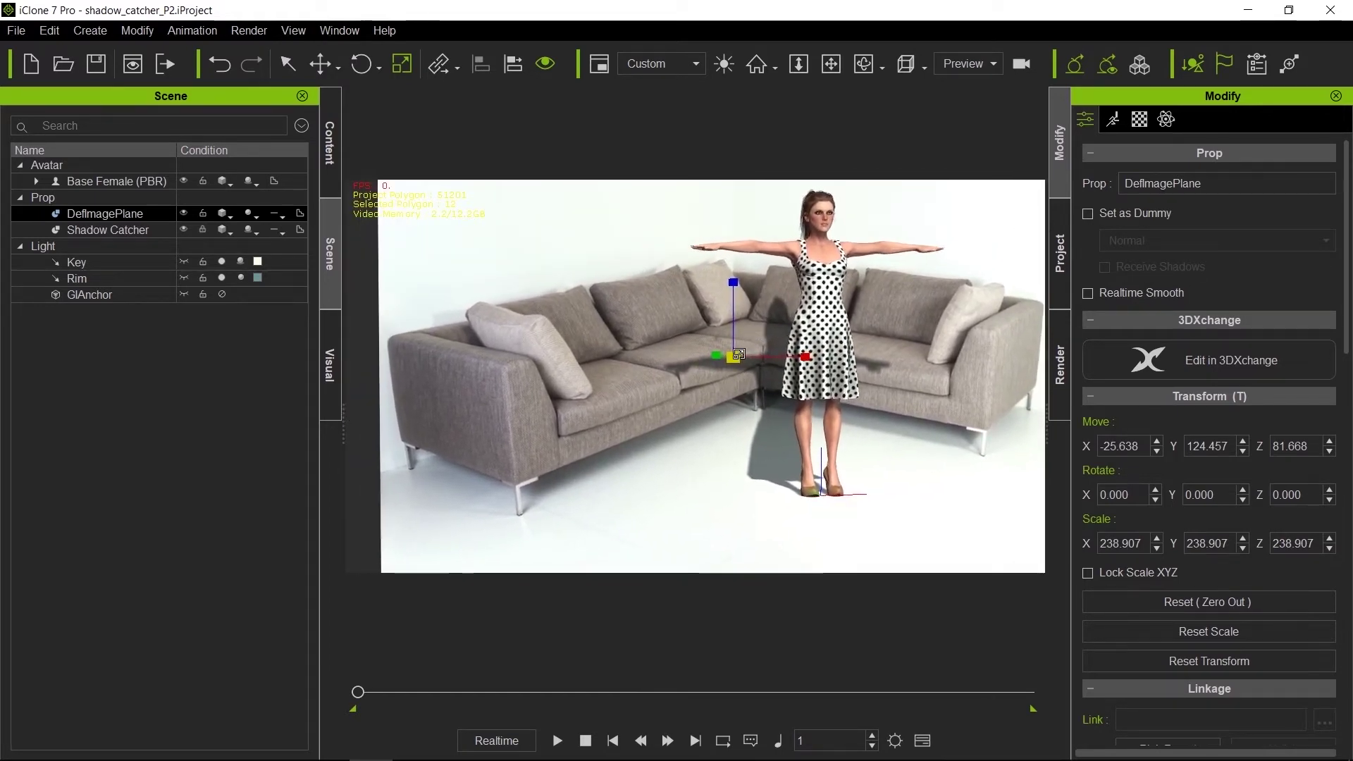
left_click_drag(739, 357, 747, 341)
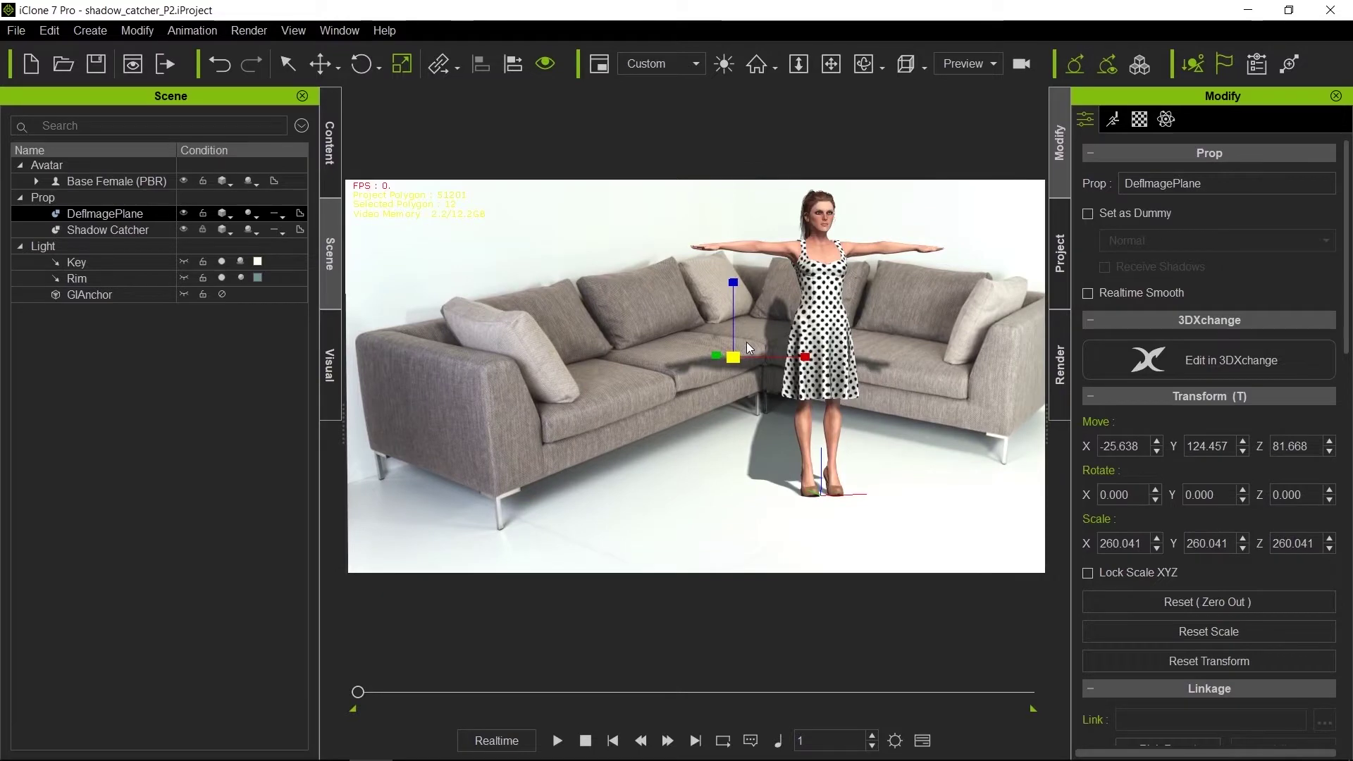
right_click_drag(649, 406, 751, 387)
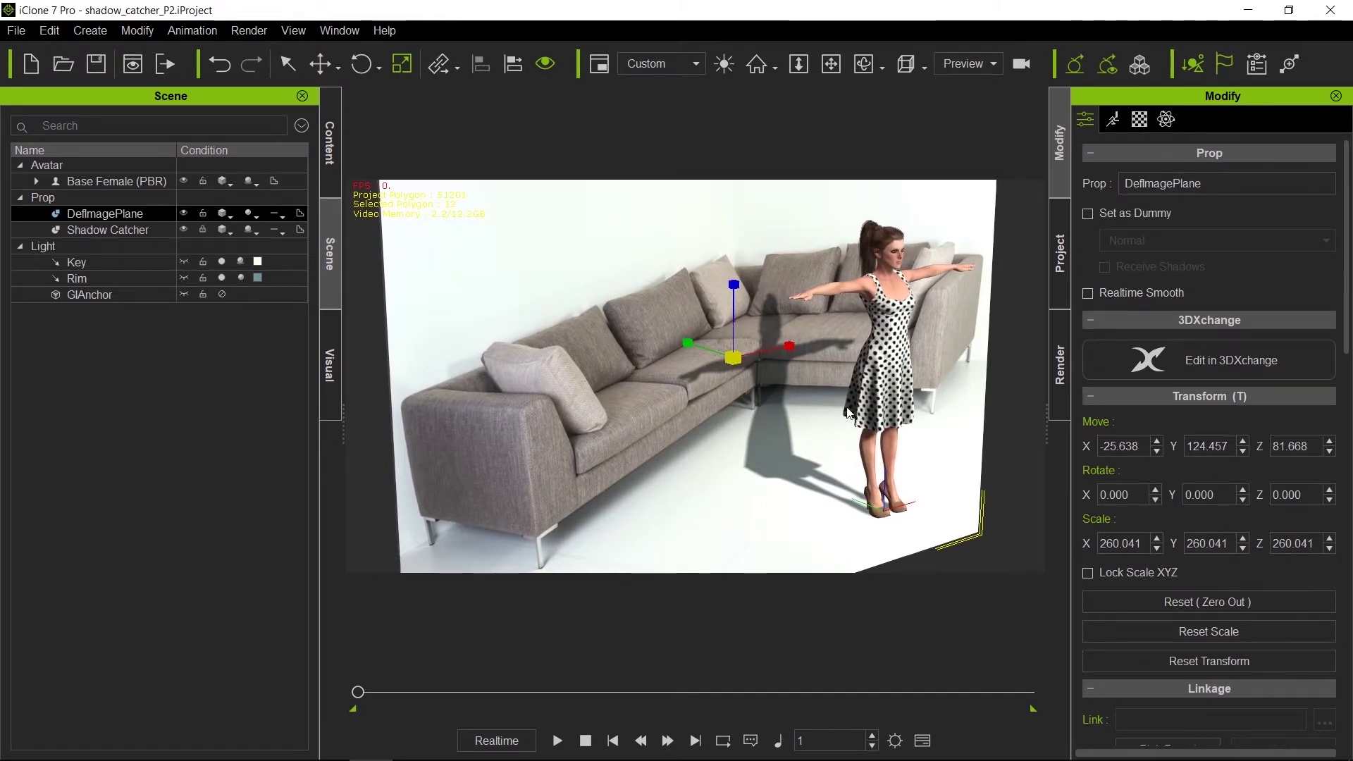
right_click_drag(836, 424, 747, 296)
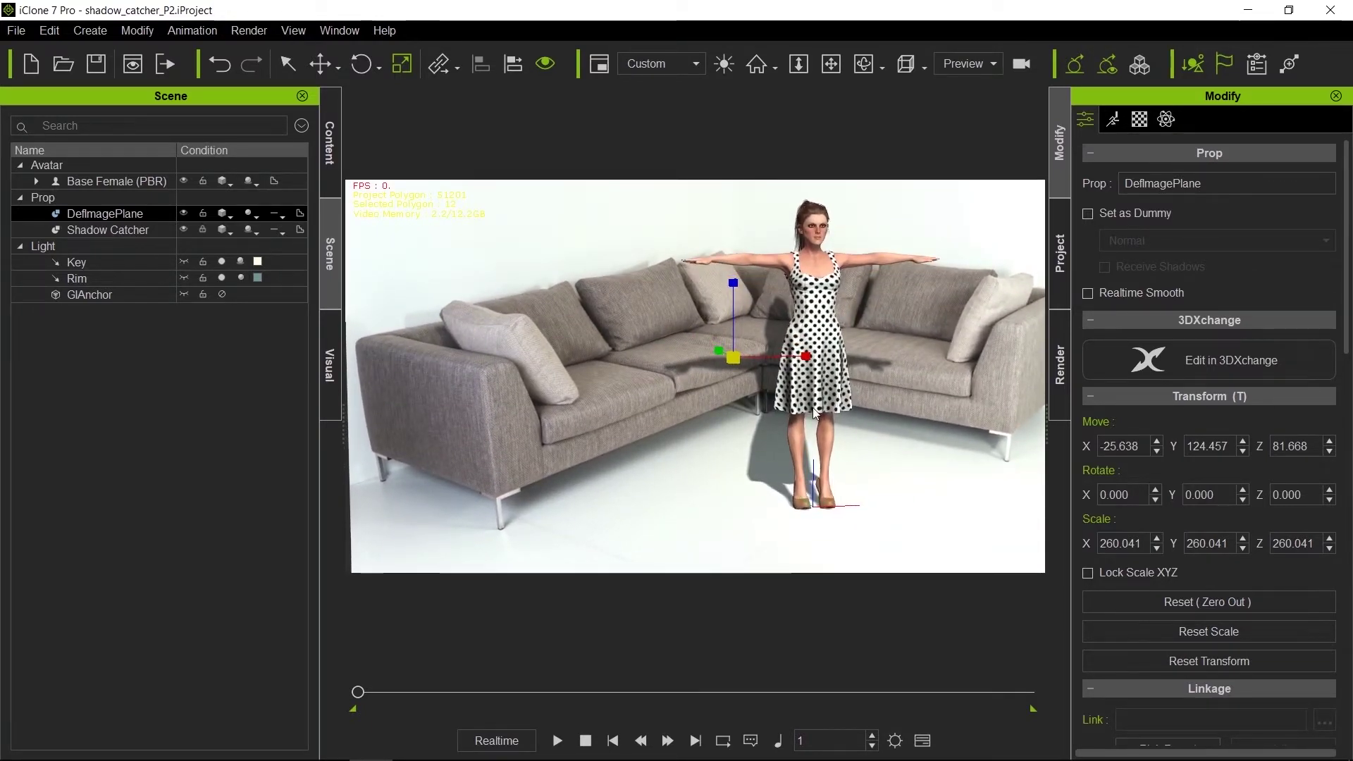
right_click_drag(809, 413, 933, 358)
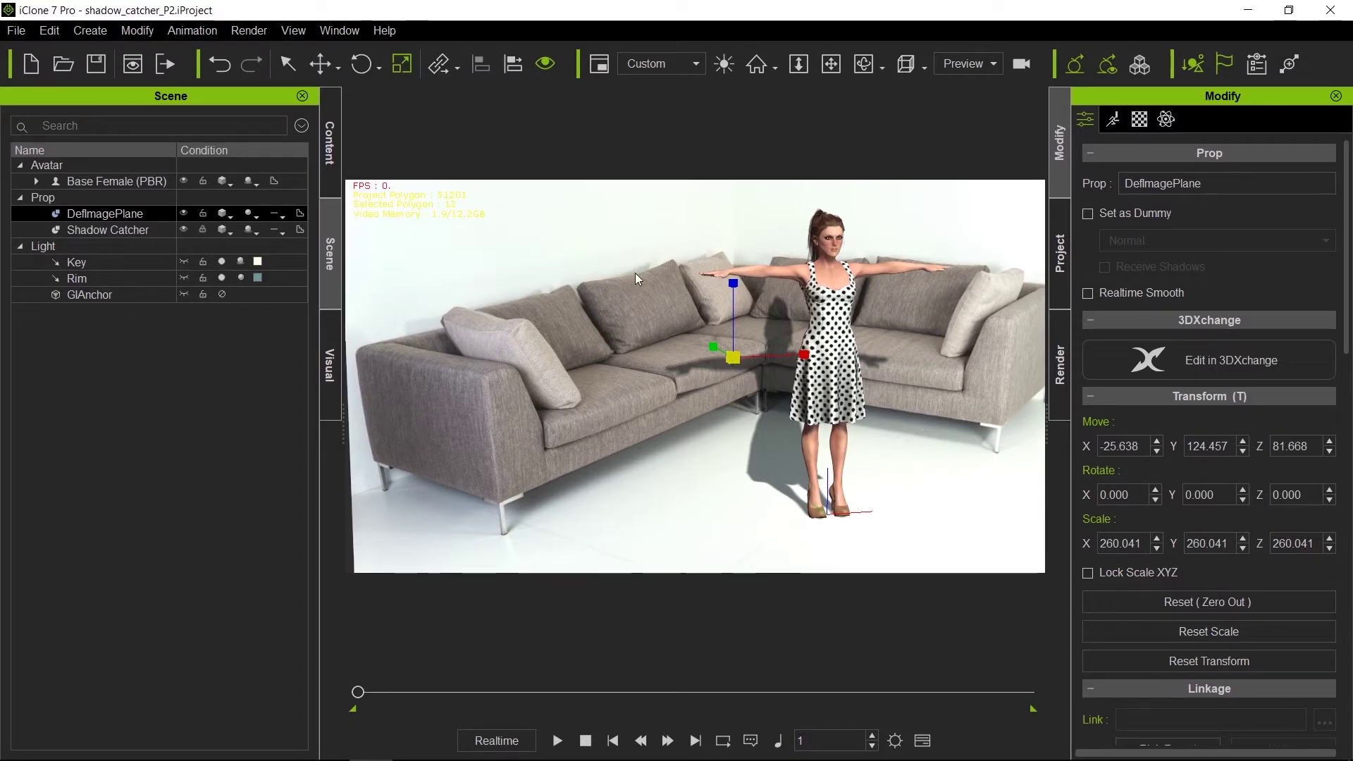
key("q")
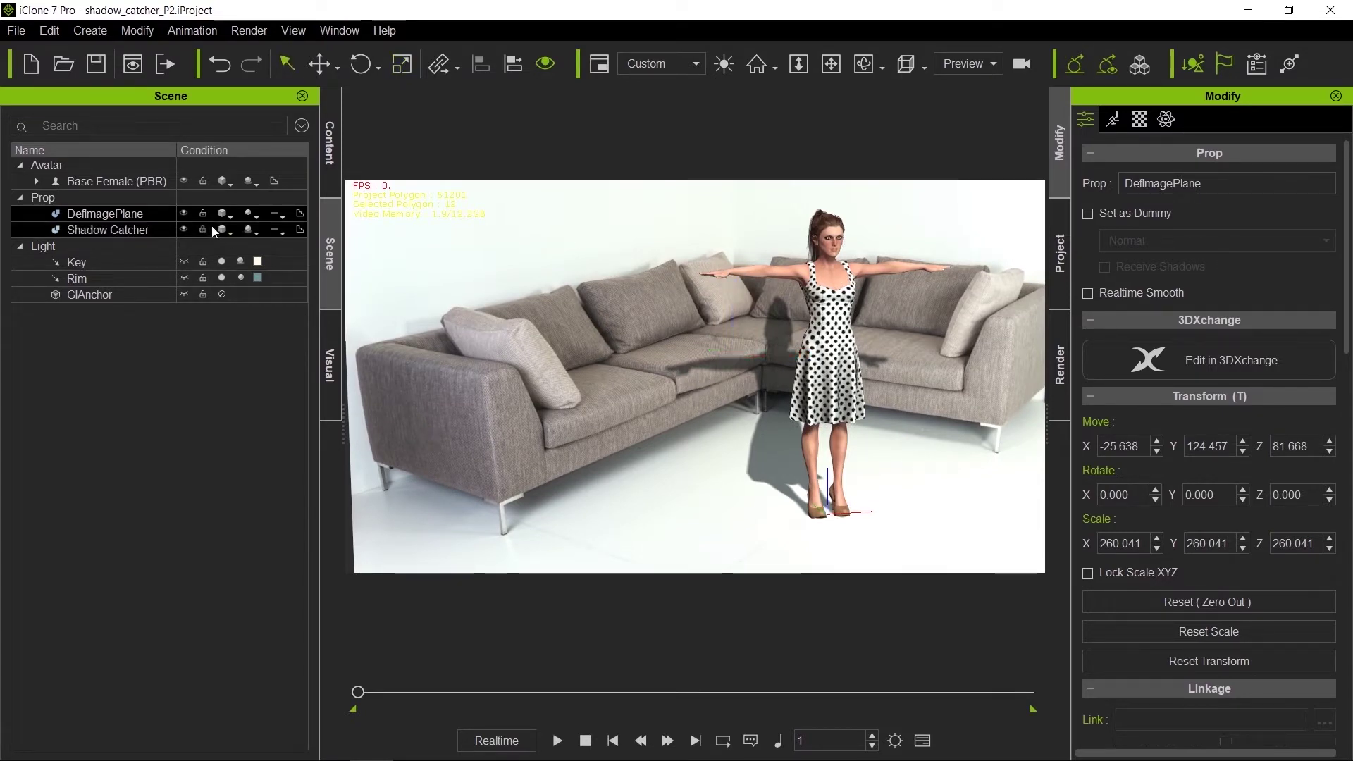
Hide the couch image plane and load the couch photo as the 2D background image
left_click(184, 213)
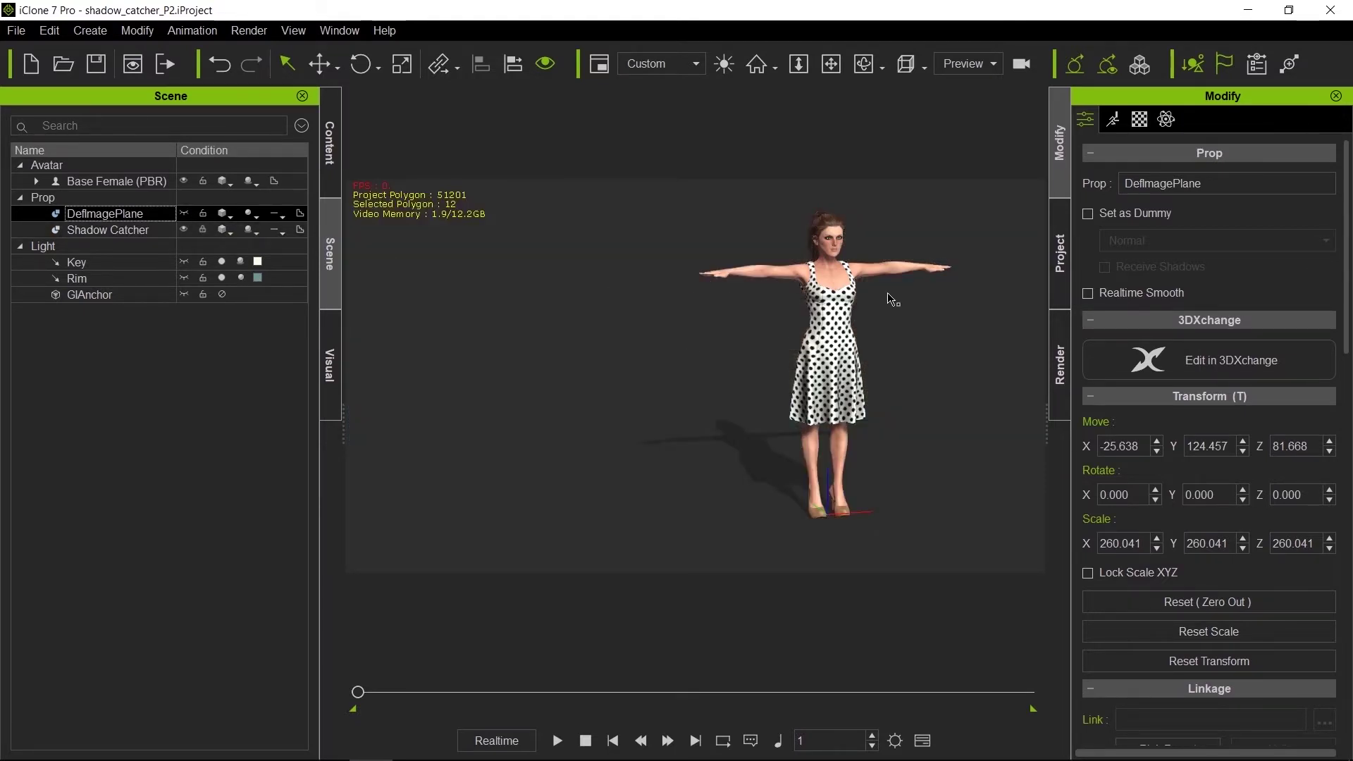
left_click(1060, 254)
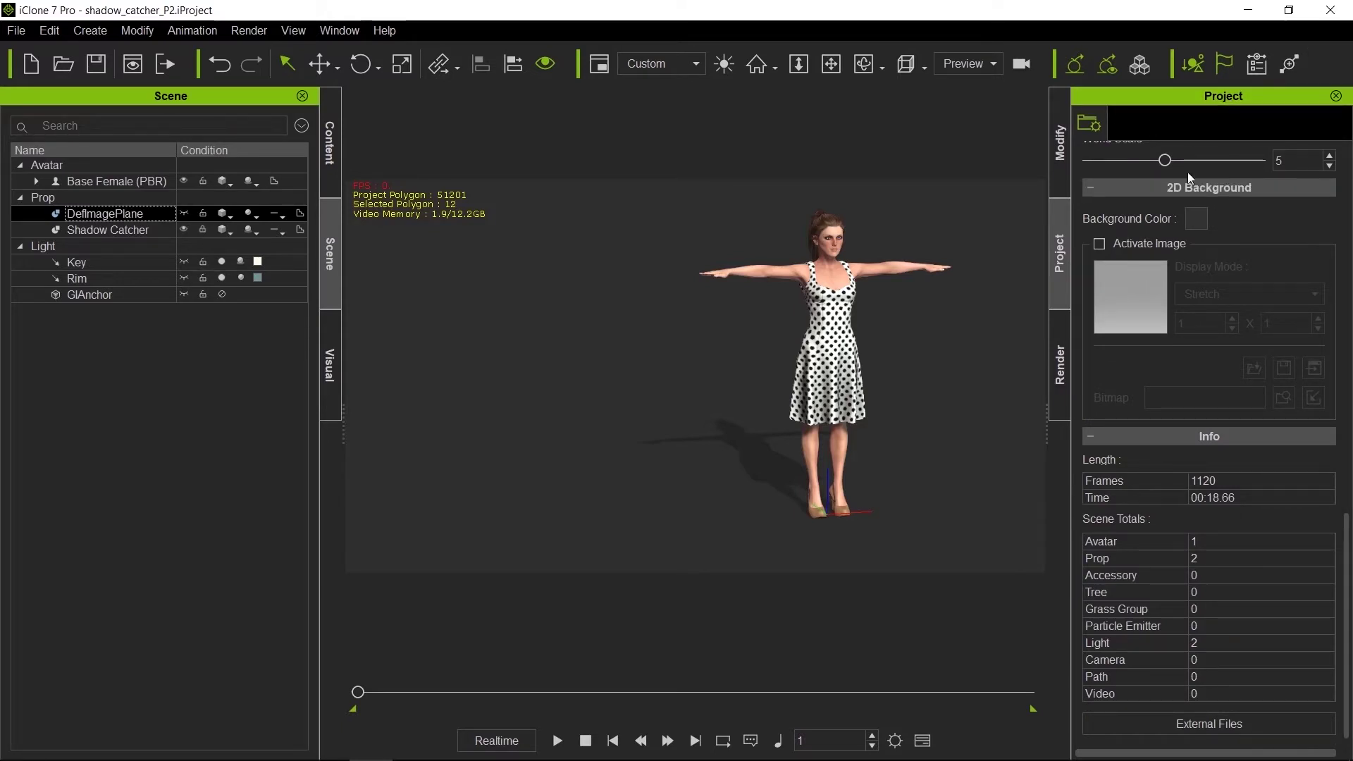
left_click(1100, 244)
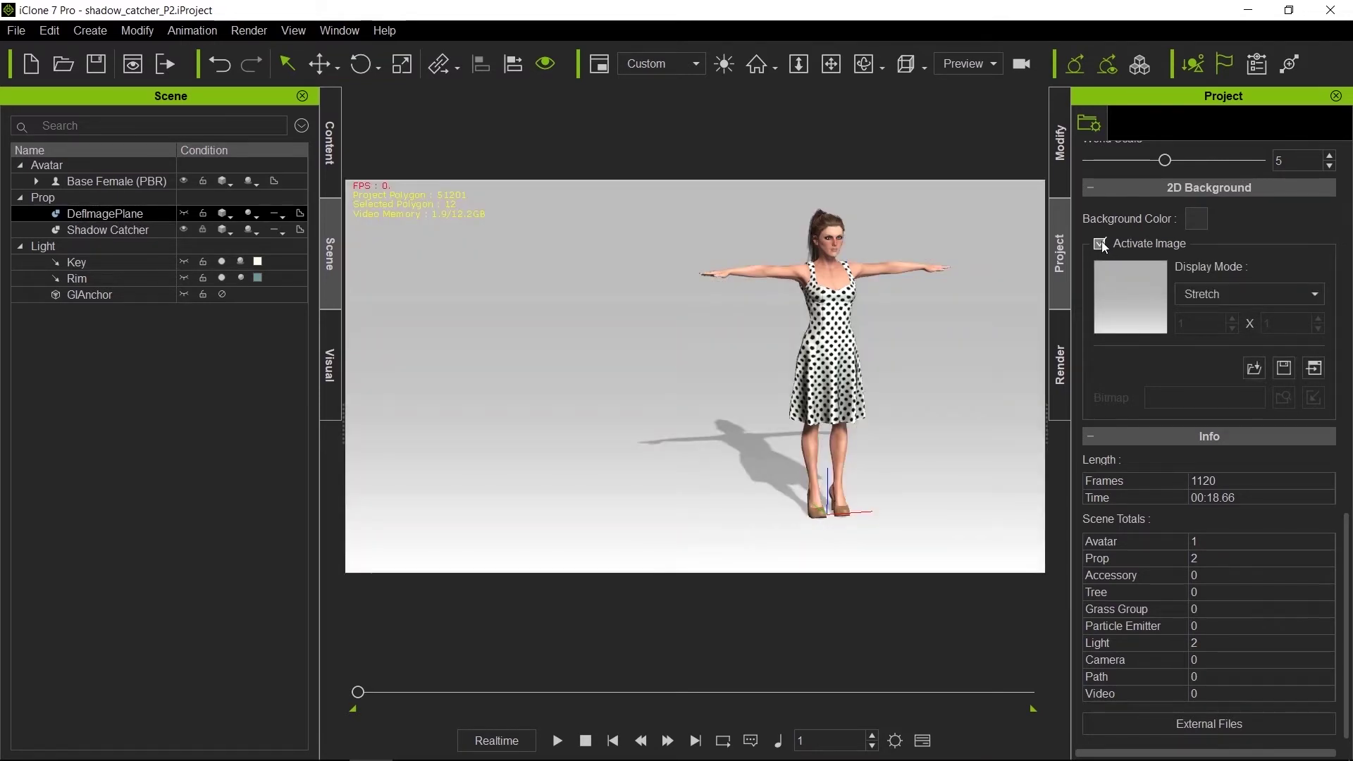
left_click(1251, 367)
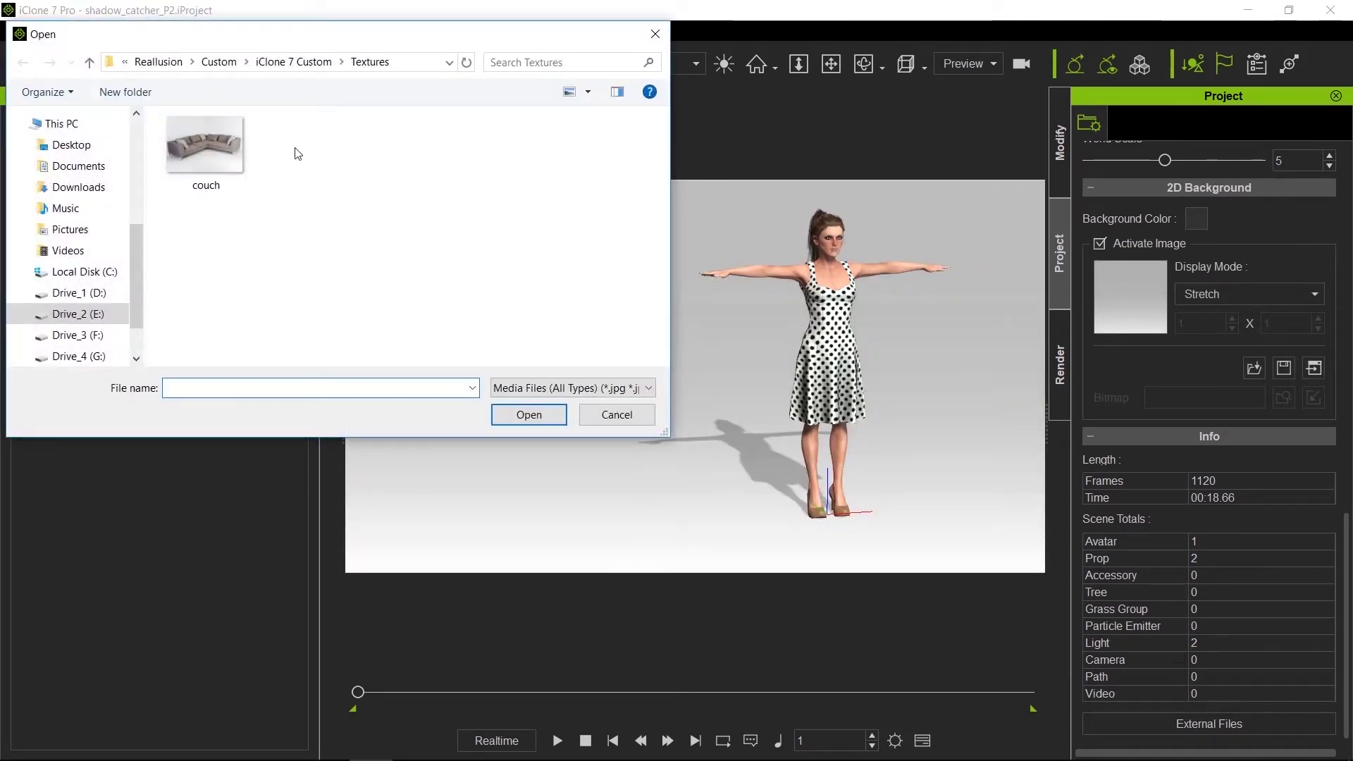
double_click(206, 146)
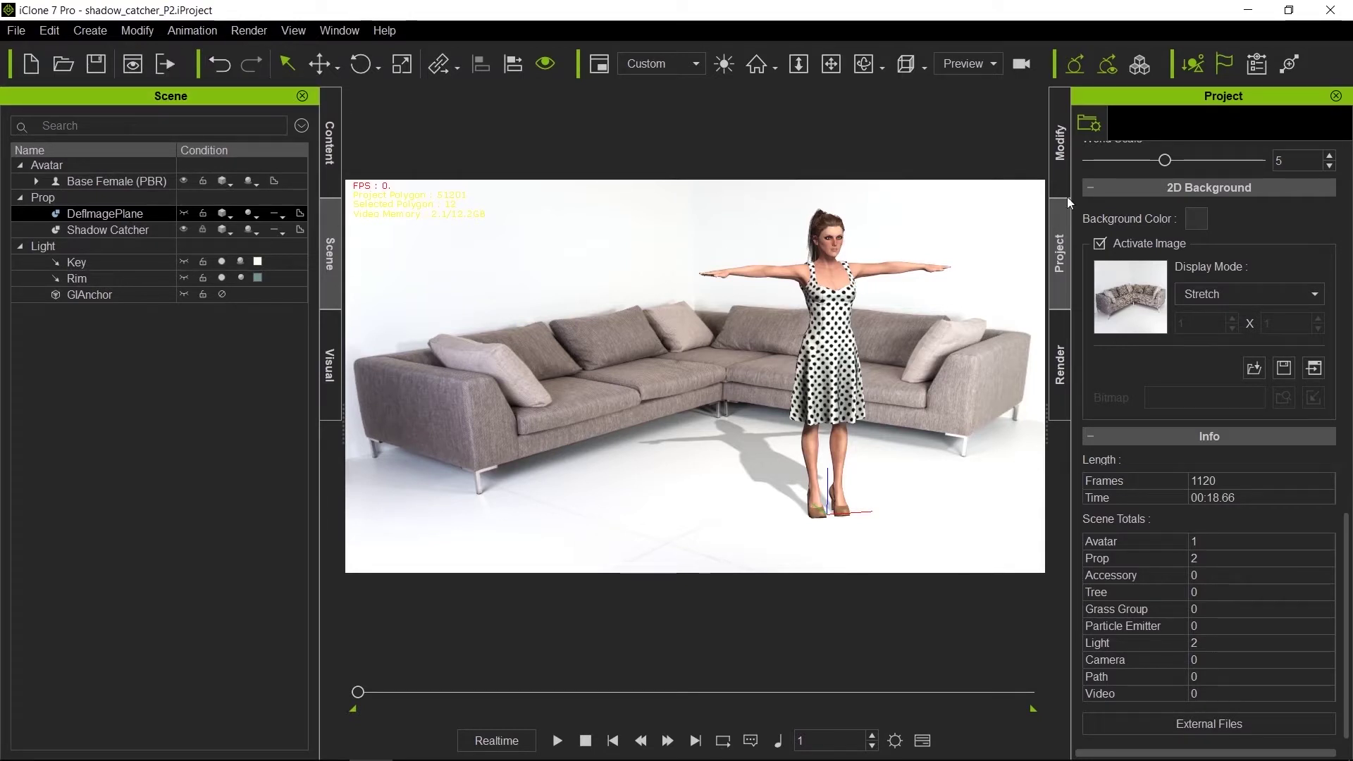
left_click(164, 65)
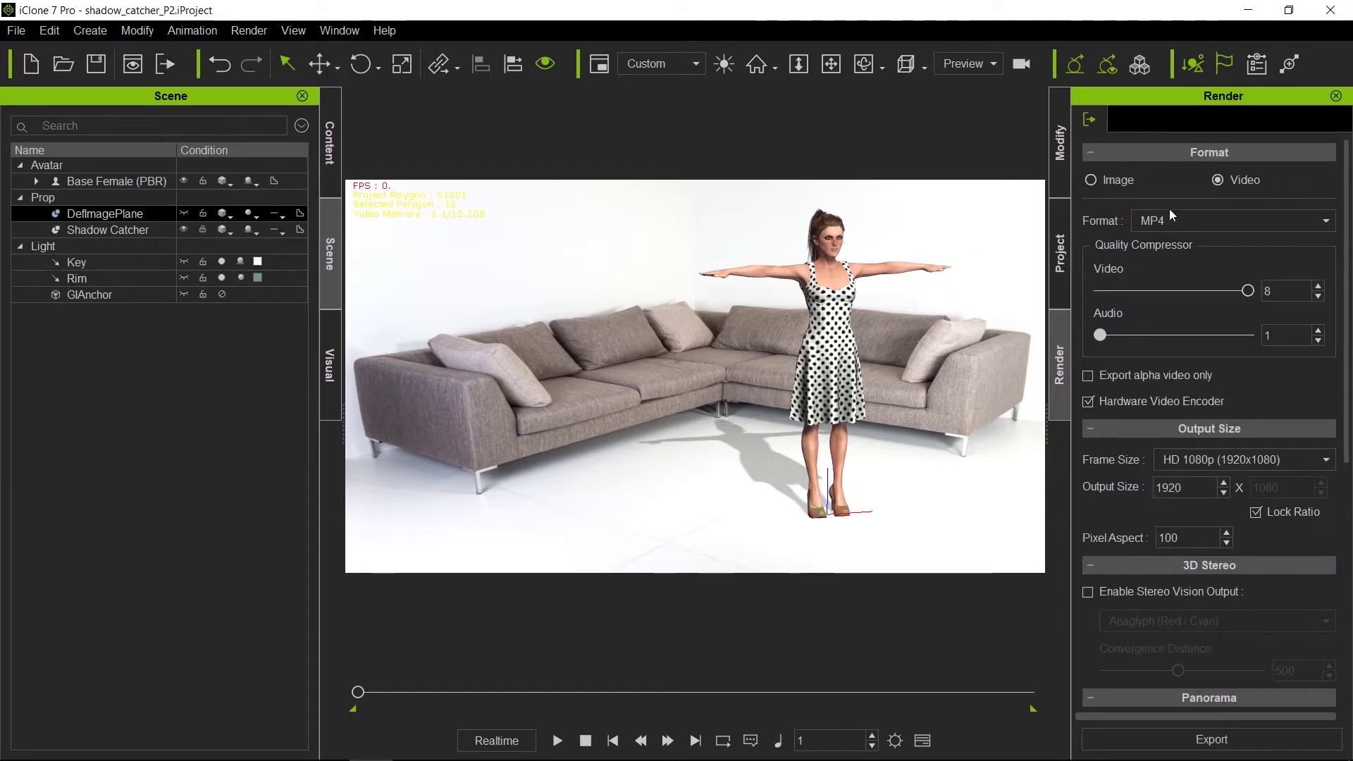
Set the render frame size to Custom, unlock the ratio, and enter 2724 x 2000
left_click(1208, 454)
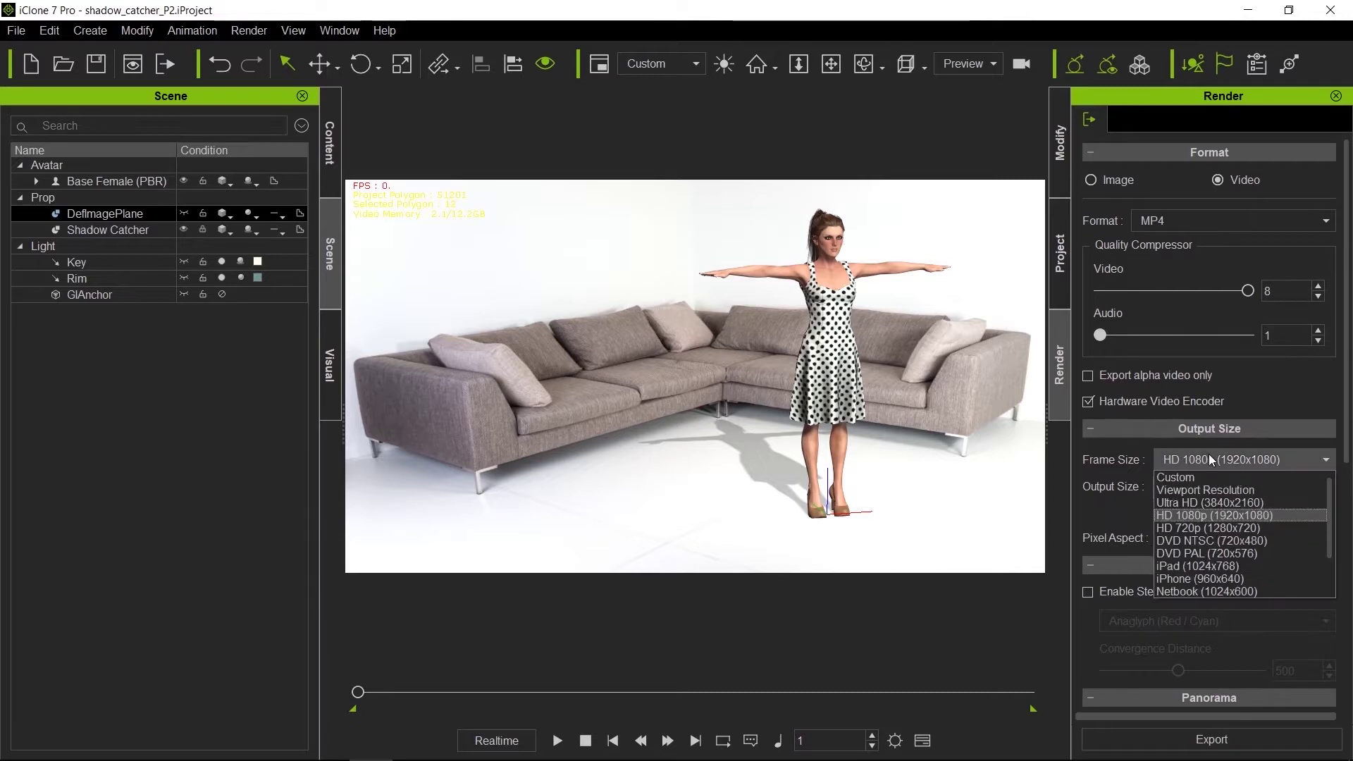
left_click(1186, 474)
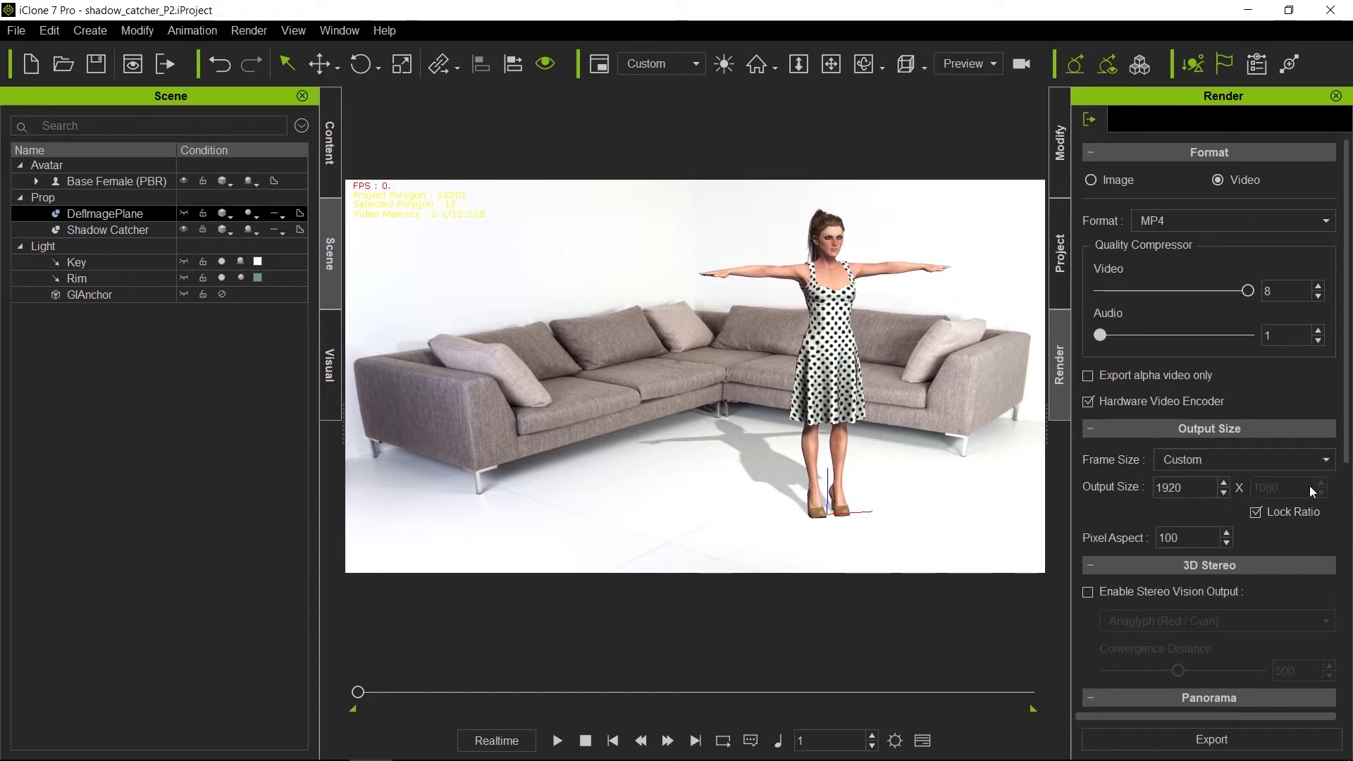
left_click(1255, 511)
left_click_drag(1187, 485, 1142, 485)
type("2724")
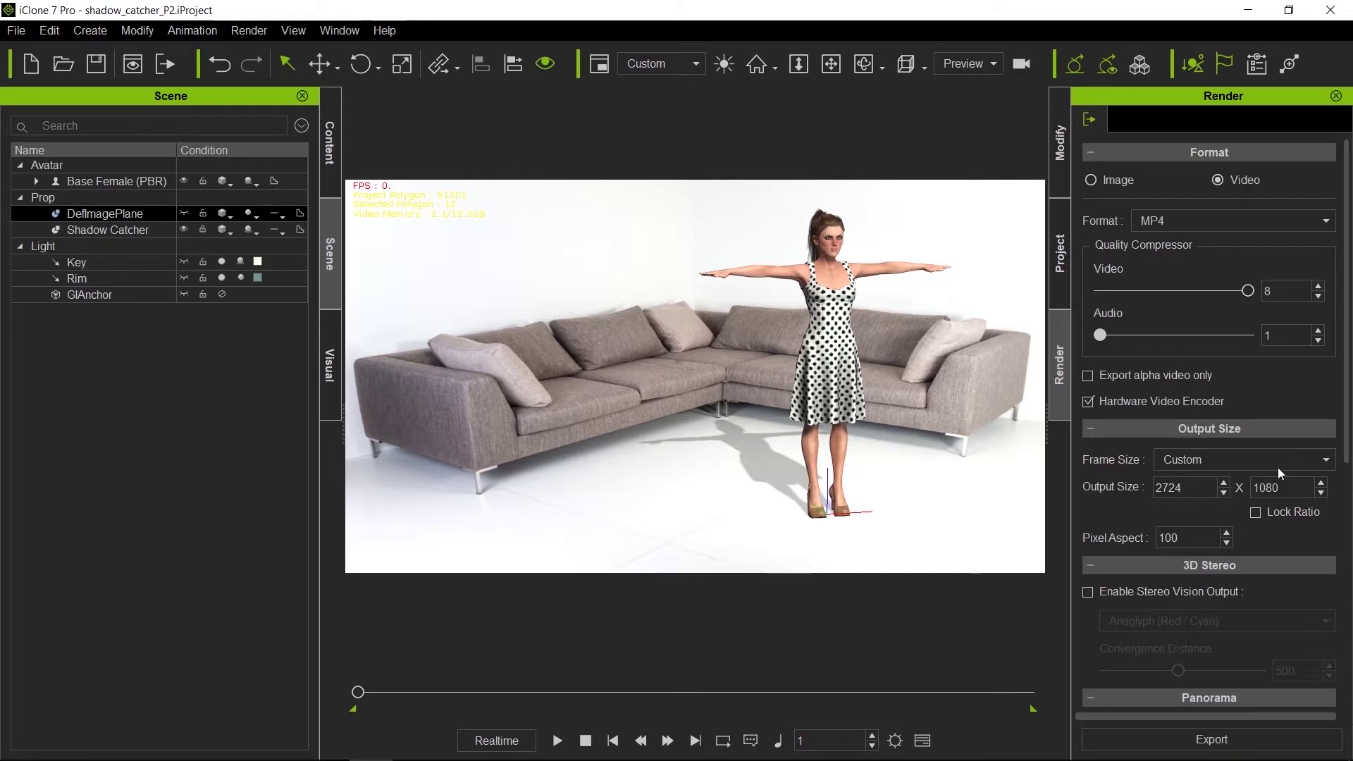
left_click(1278, 488)
left_click_drag(1278, 488, 1239, 489)
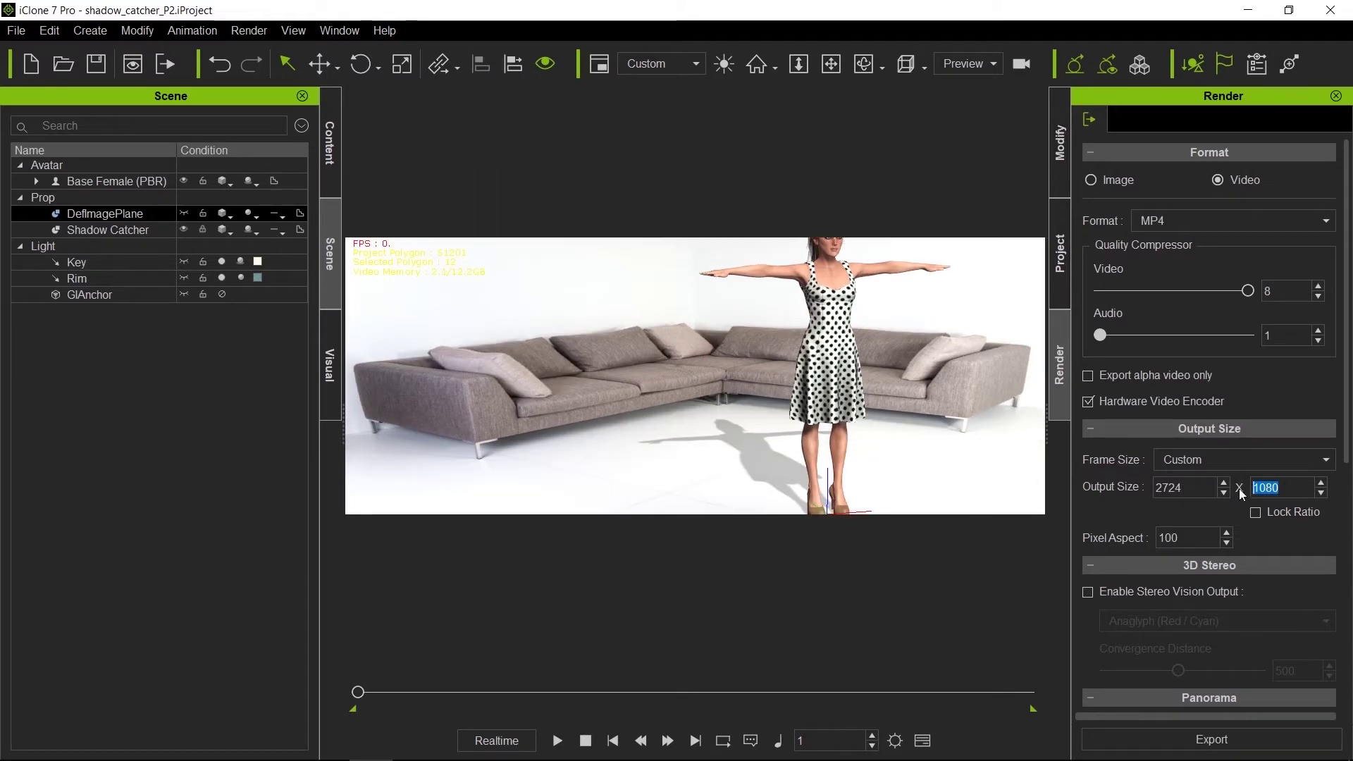
type("2000")
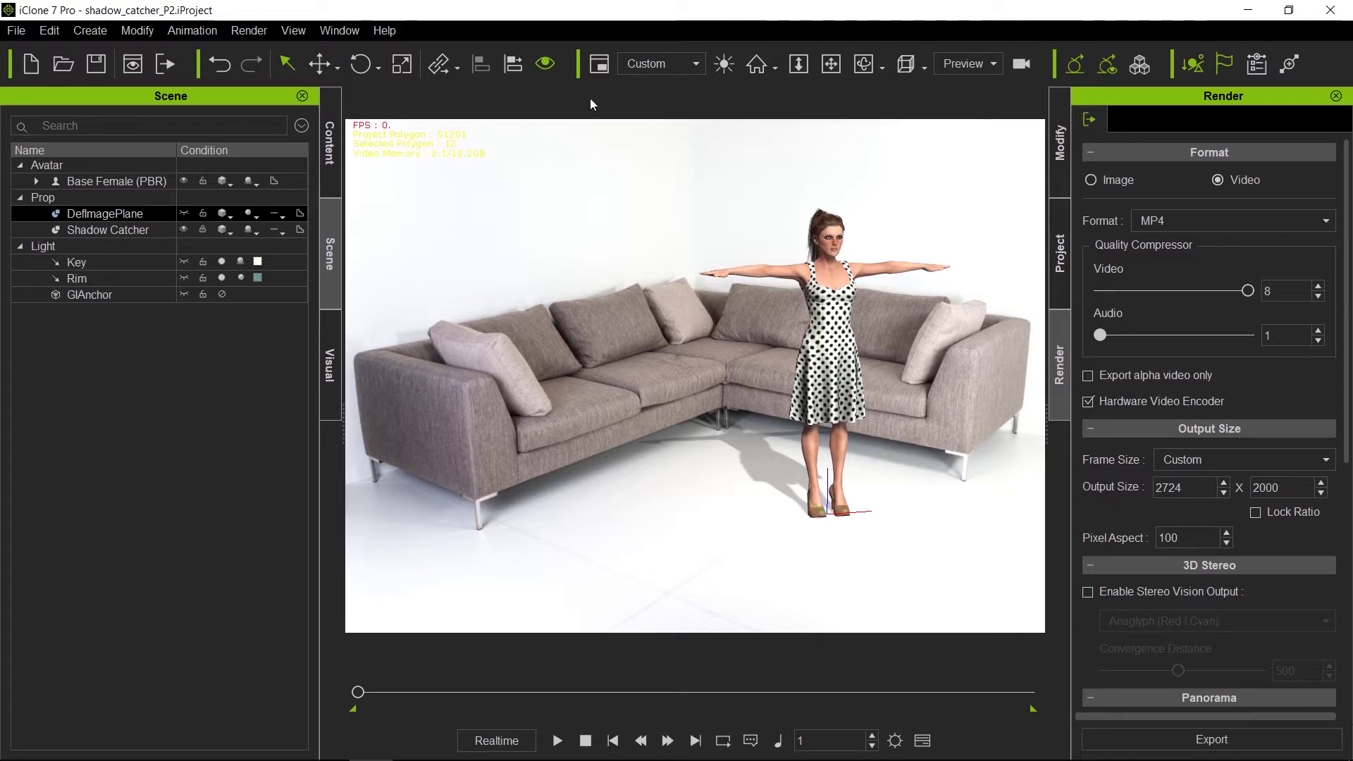
Reselect the couch image plane to bring back its properties
left_click(991, 141)
key("ctrl+z")
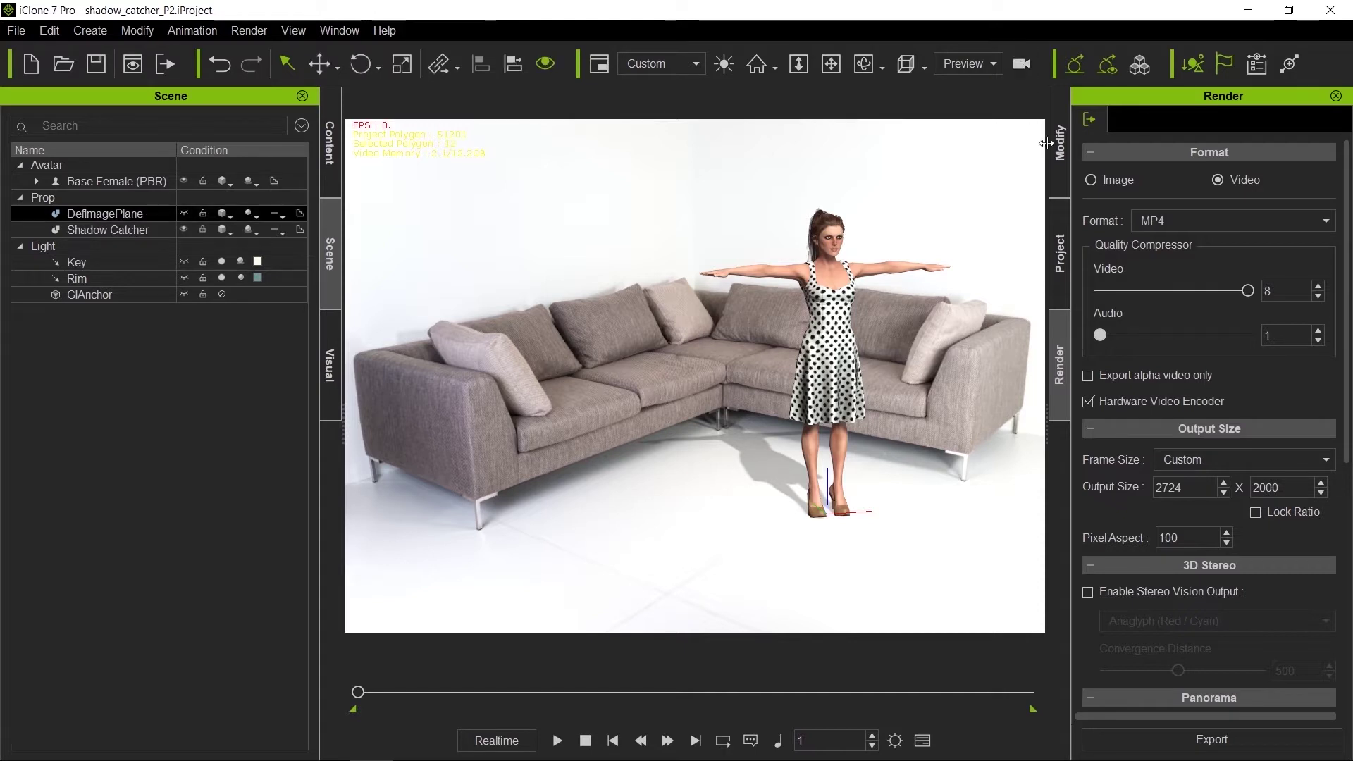
left_click(1058, 141)
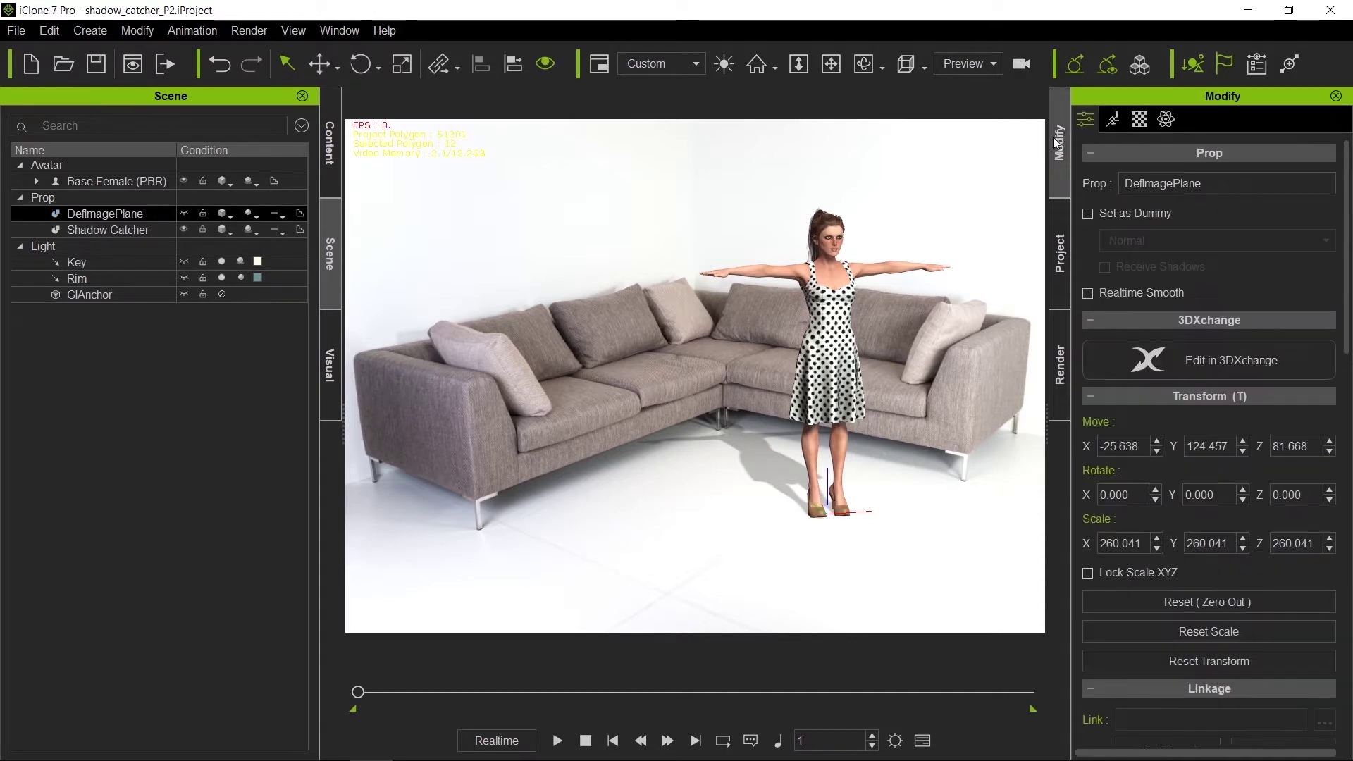
Deselect everything and set the preview camera's Film Aspect Ratio to 1.30
left_click(1005, 146)
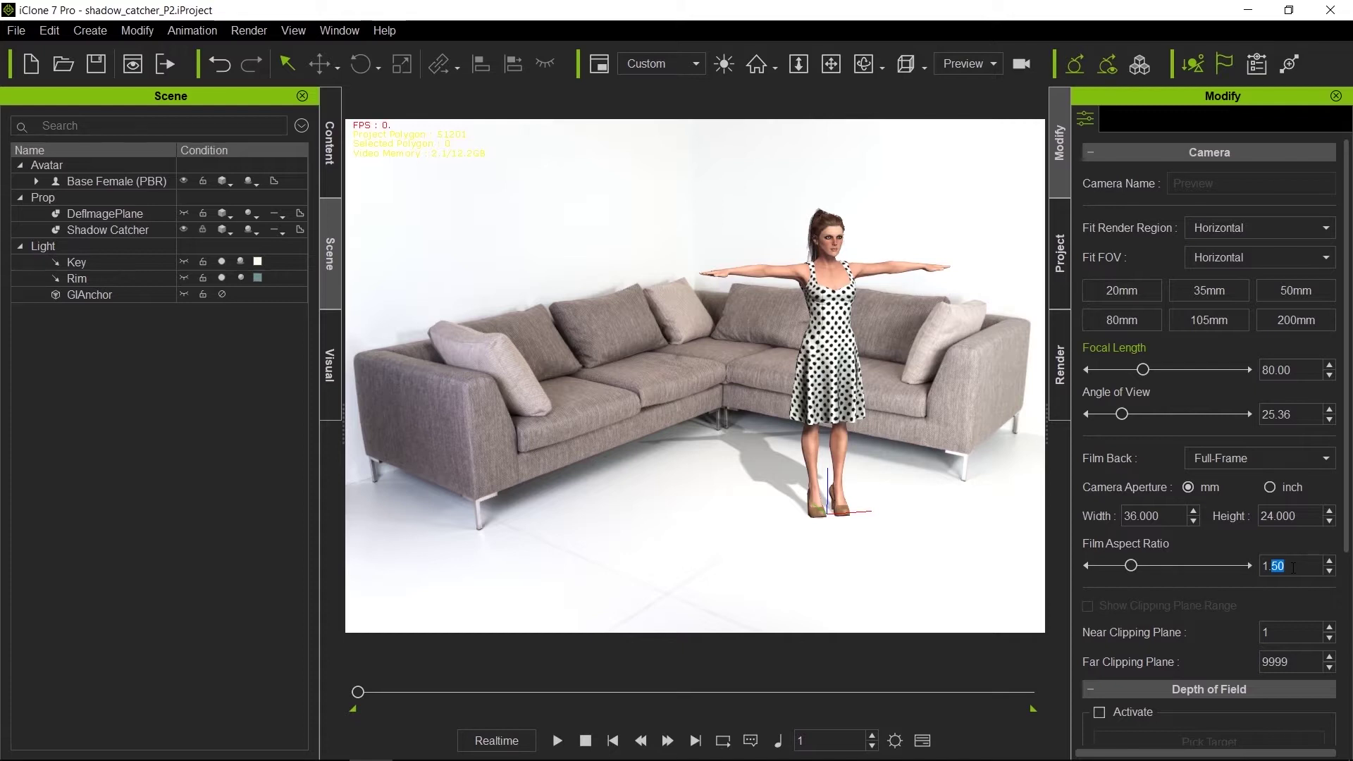
type("3")
key("Return")
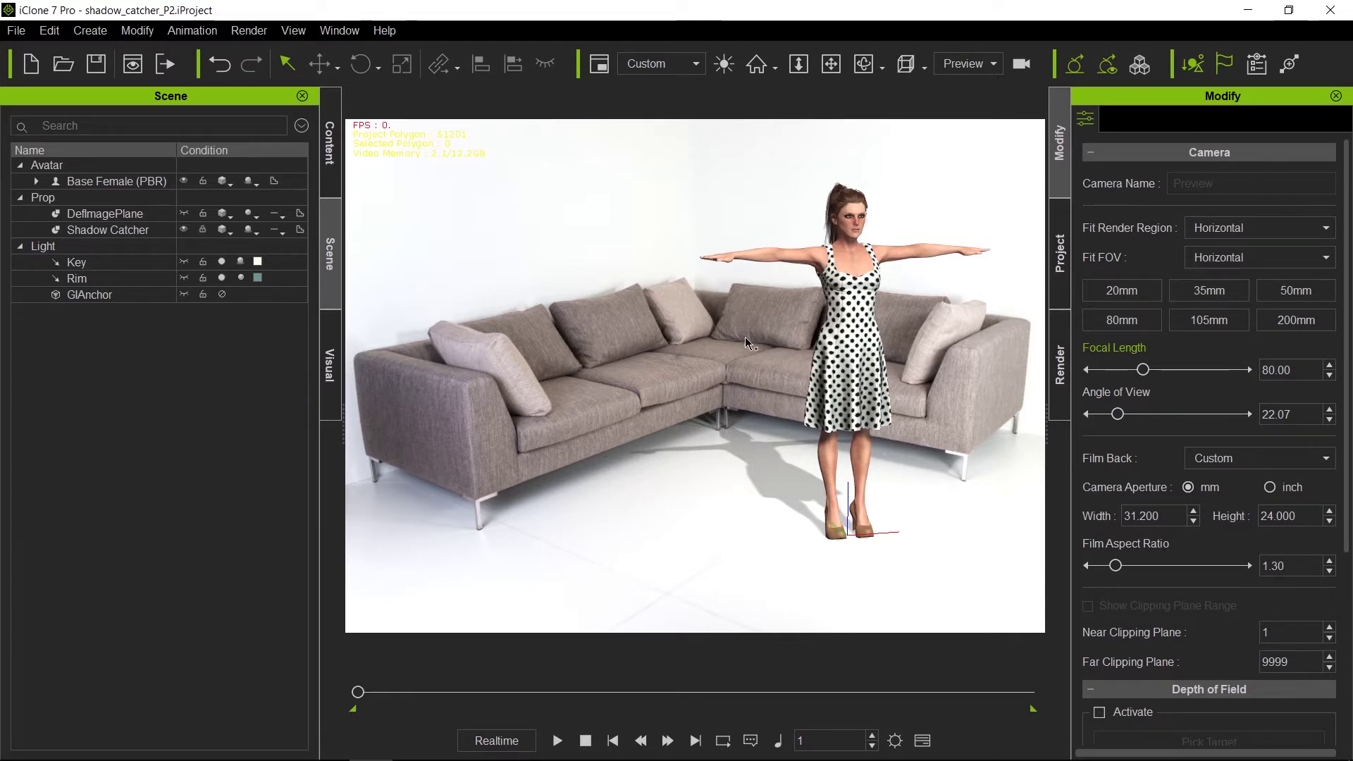
Switch the camera to 35mm, dolly in to frame the avatar larger, and show the floor grid
left_click(1204, 288)
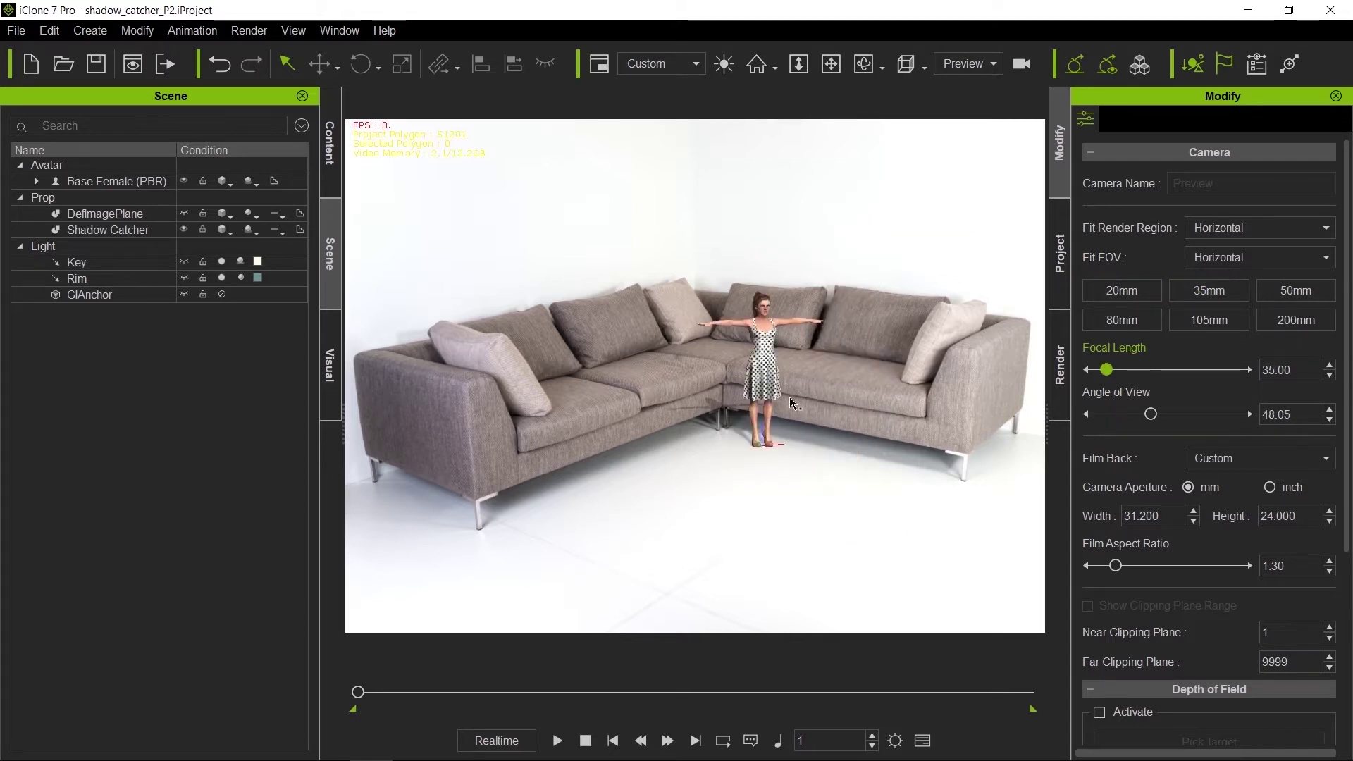
right_click_drag(745, 458, 723, 317)
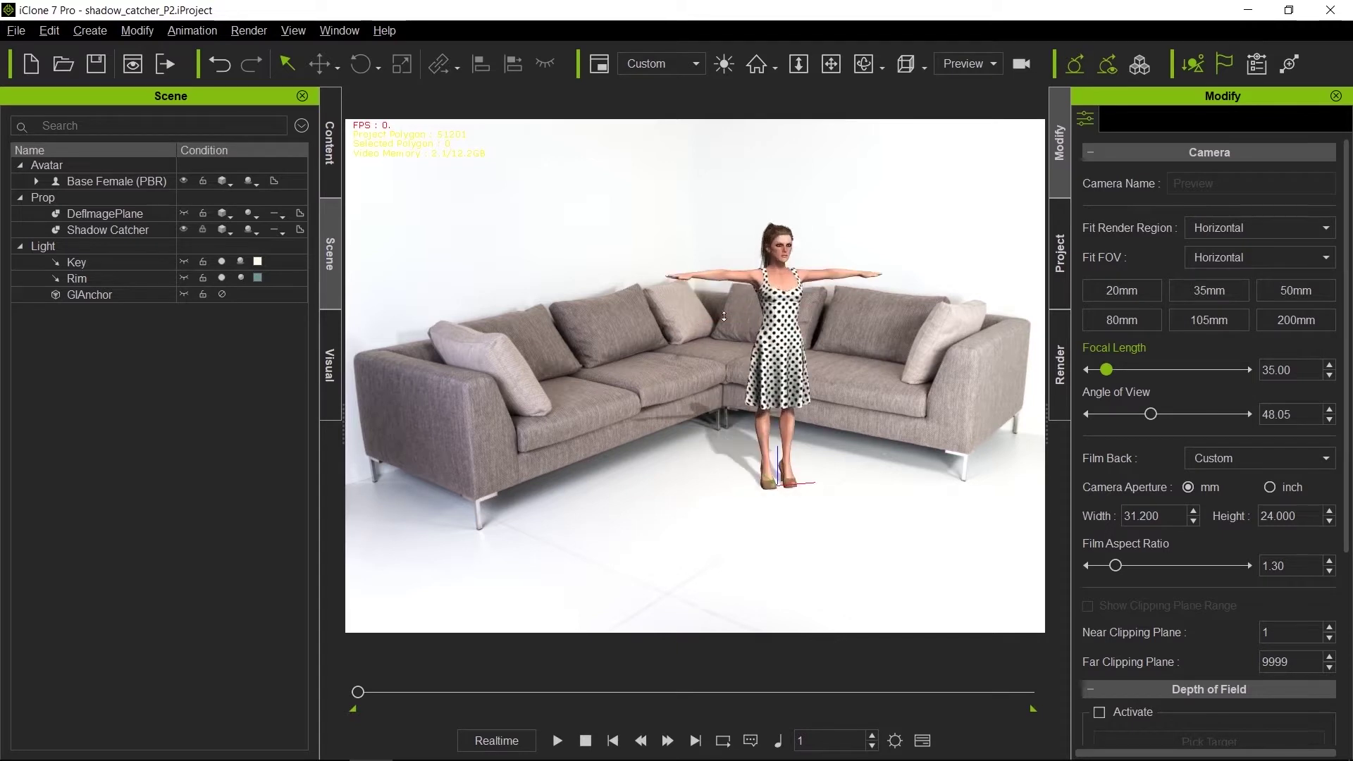
middle_click_drag(728, 329, 754, 408)
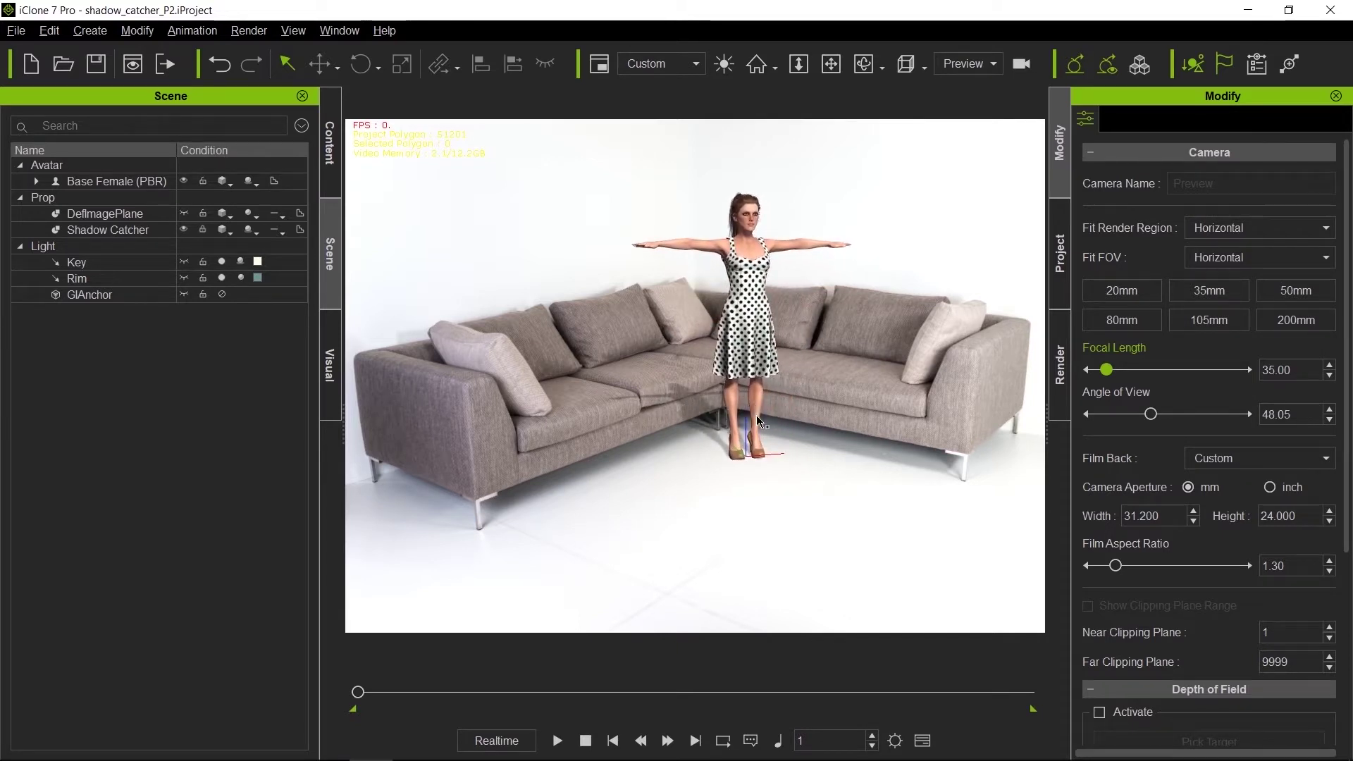
right_click_drag(756, 420, 755, 410)
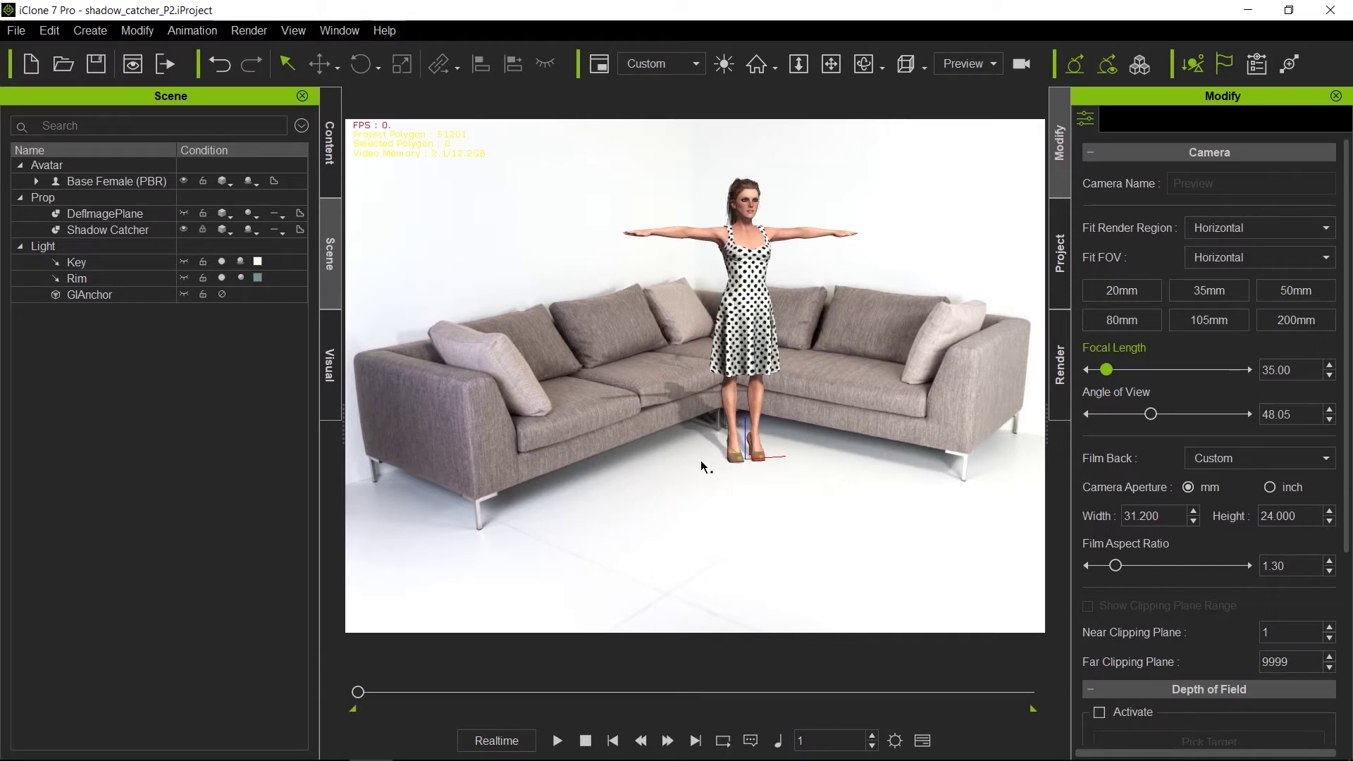
key("ctrl+g")
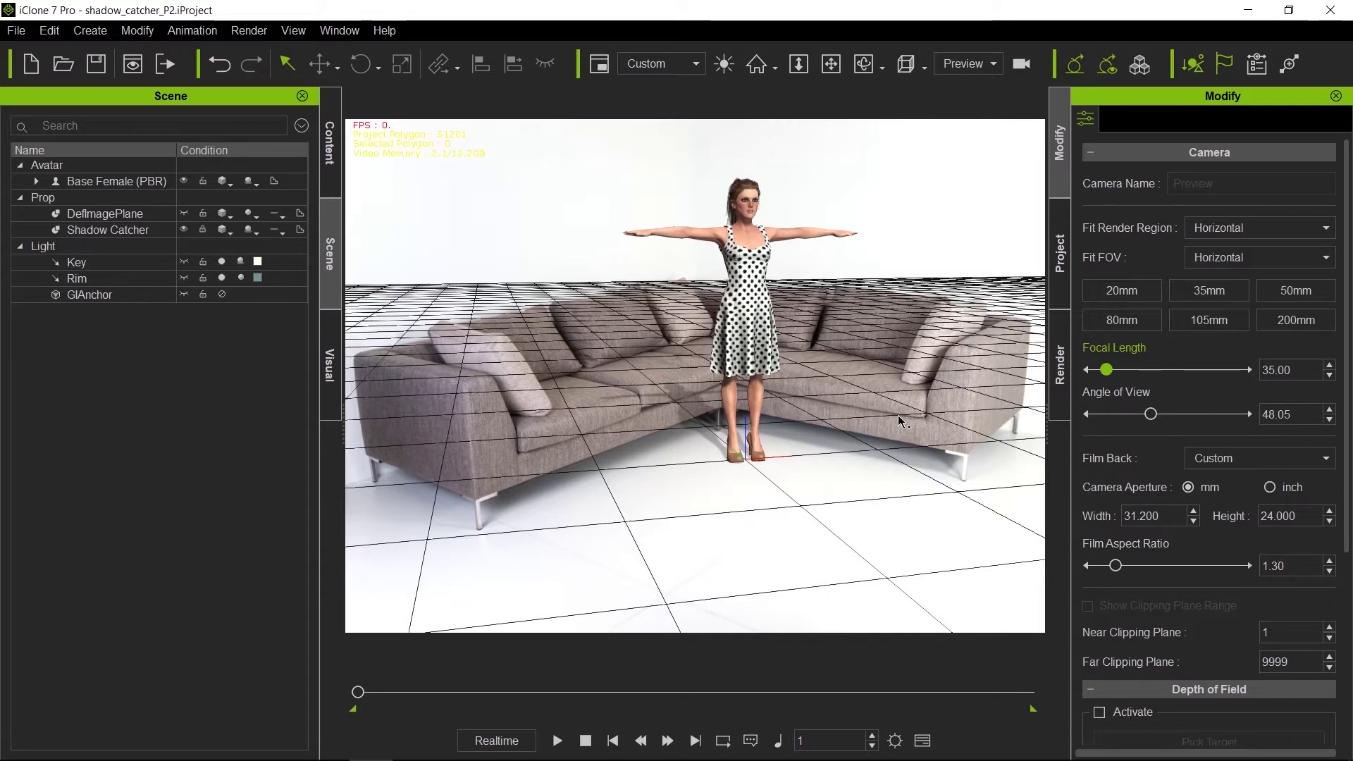
Hide the Base Female avatar from the Scene panel
left_click(184, 181)
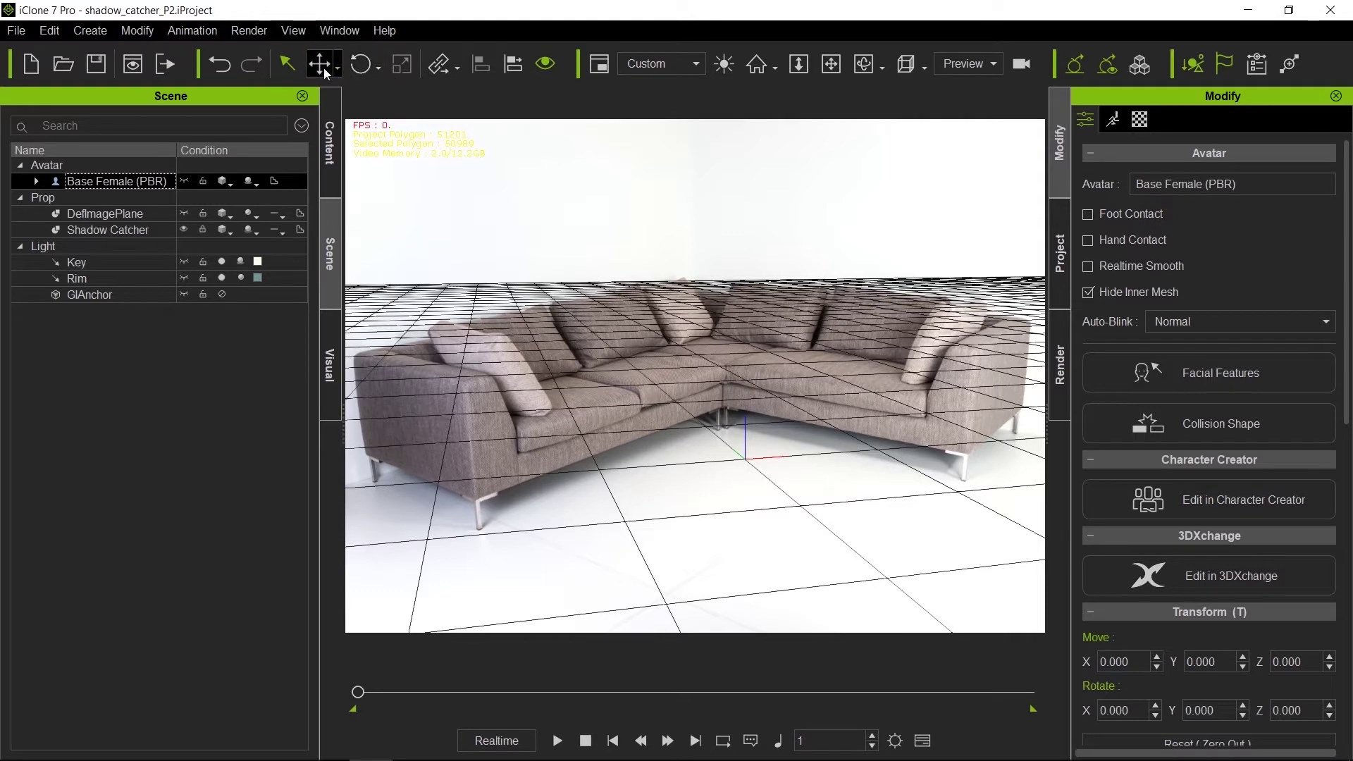
key("alt")
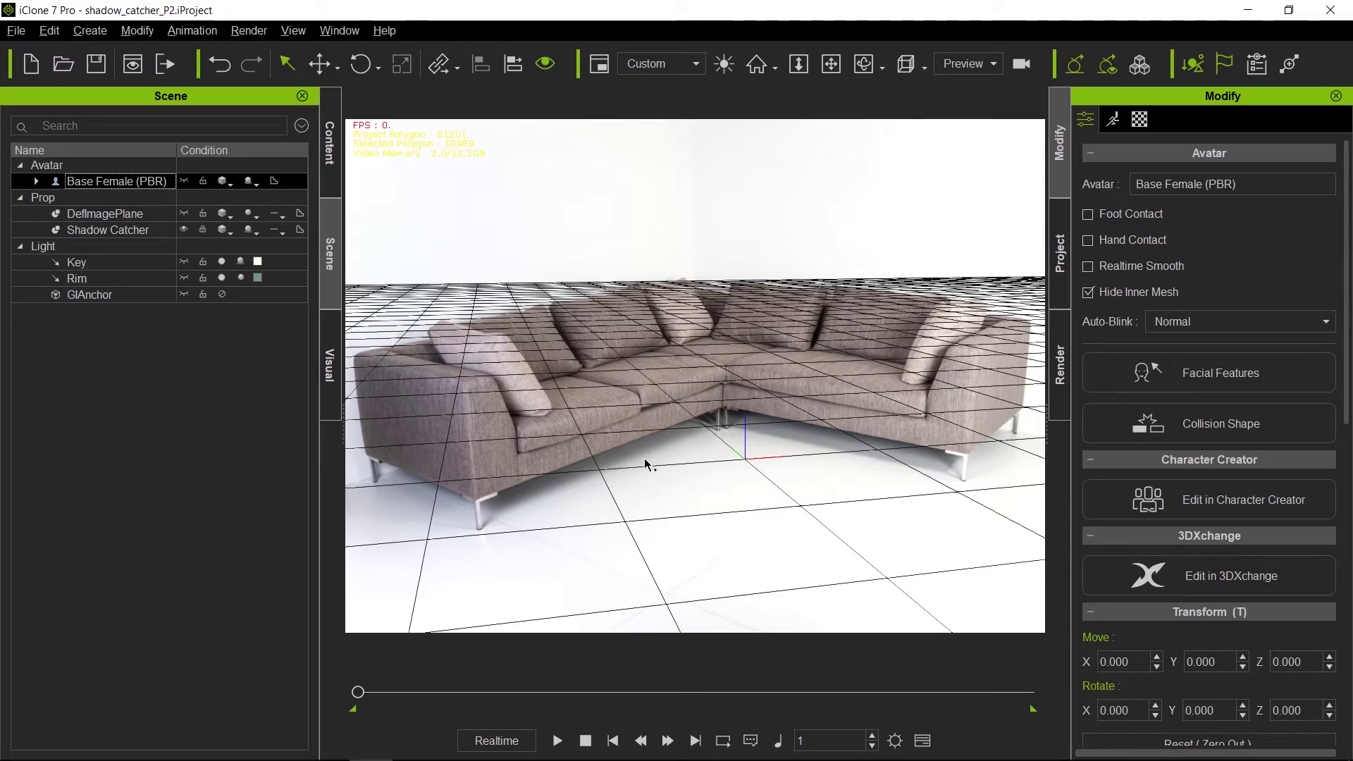
Pan and orbit the camera until the floor grid matches the sofa photo's floor
middle_click_drag(638, 465, 628, 458)
right_click_drag(628, 458, 846, 461)
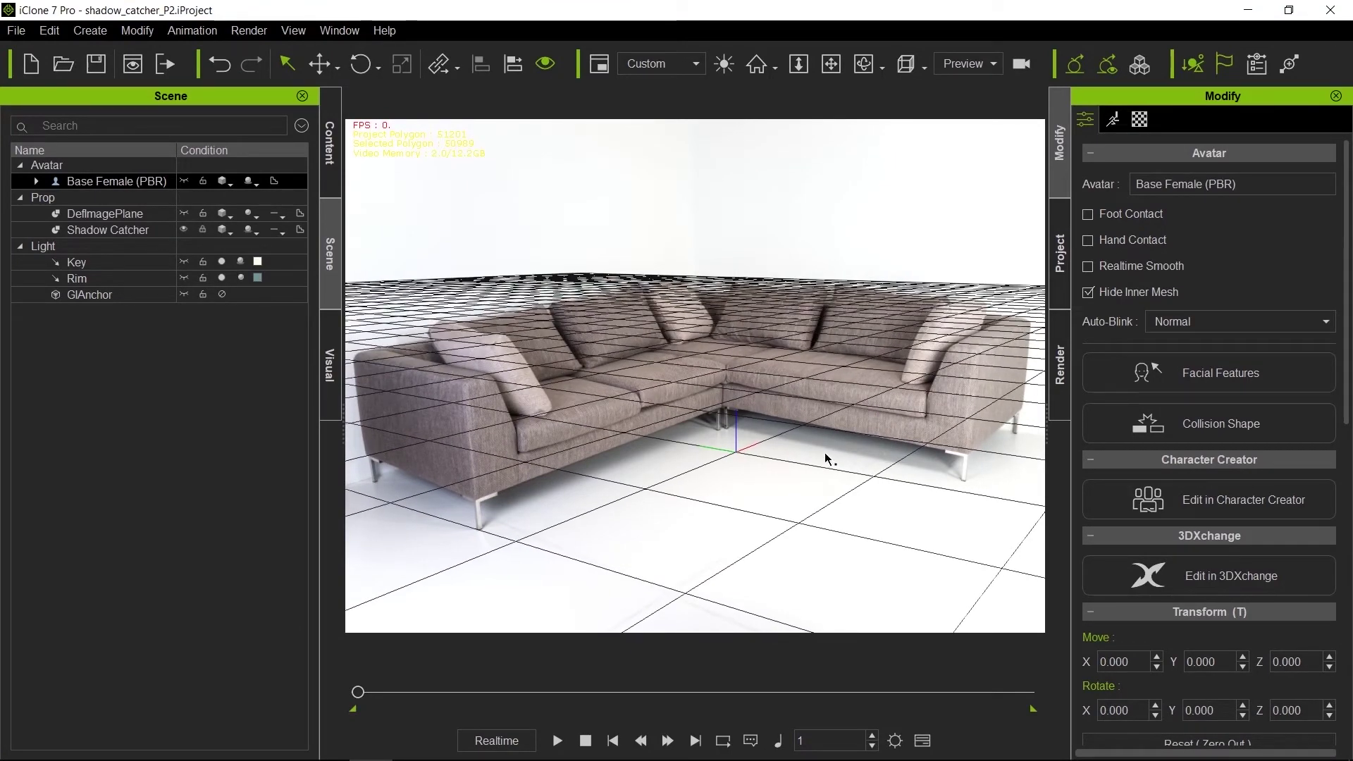
middle_click_drag(816, 459, 776, 431)
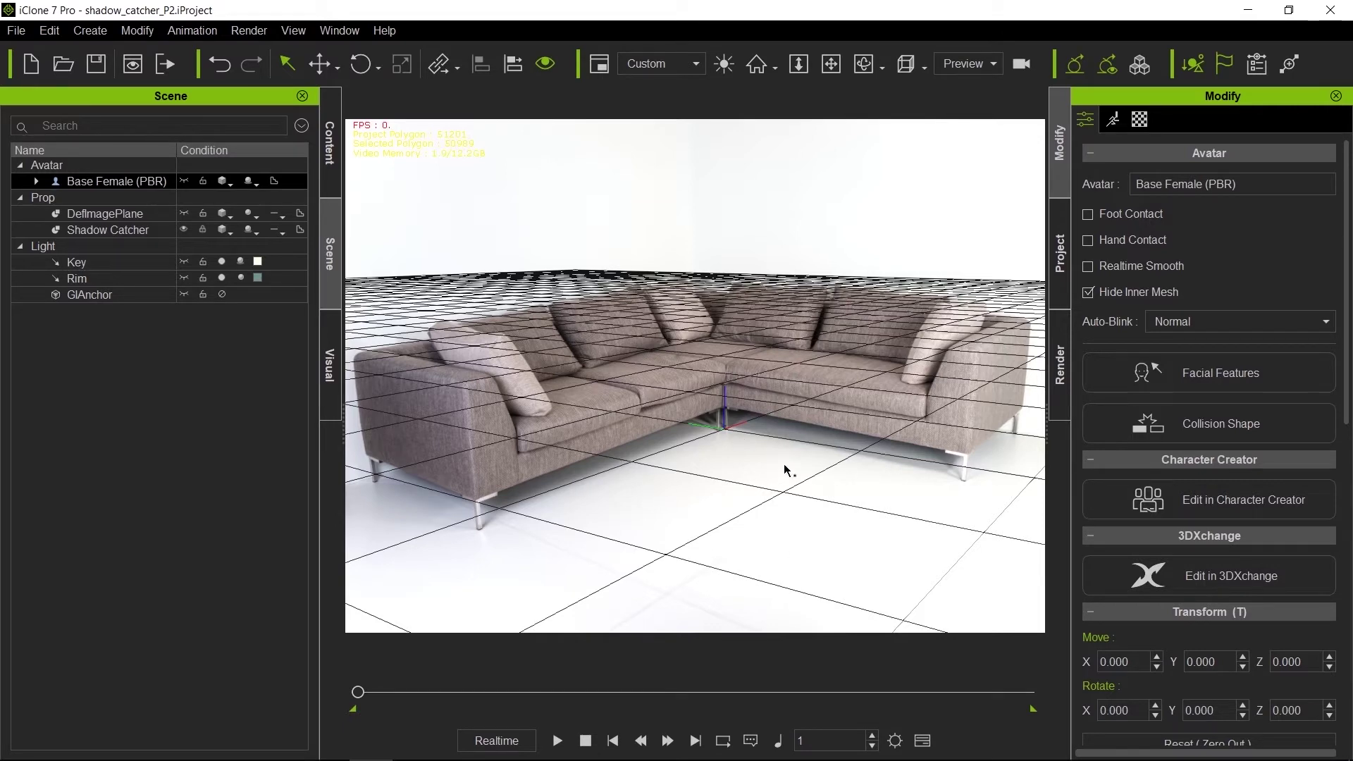
right_click_drag(834, 438, 865, 468)
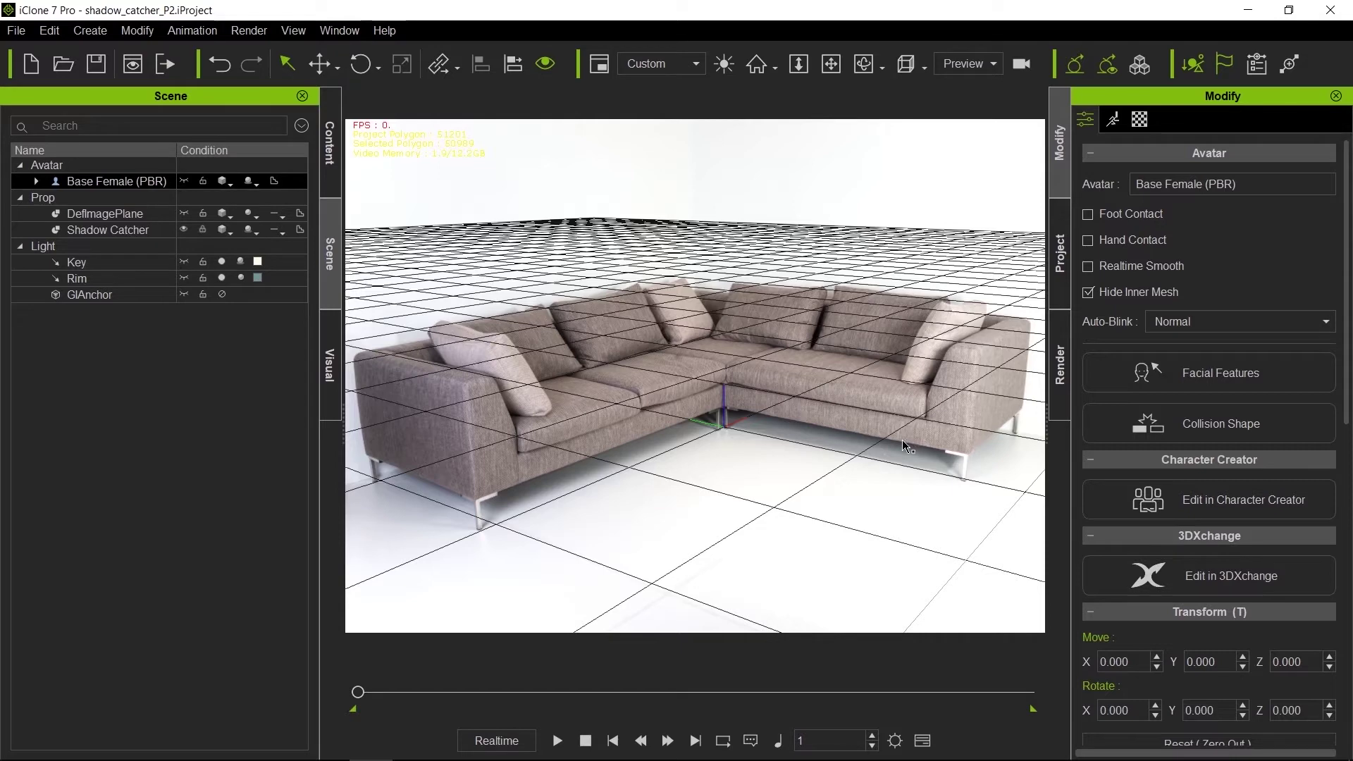
right_click_drag(904, 406, 904, 407)
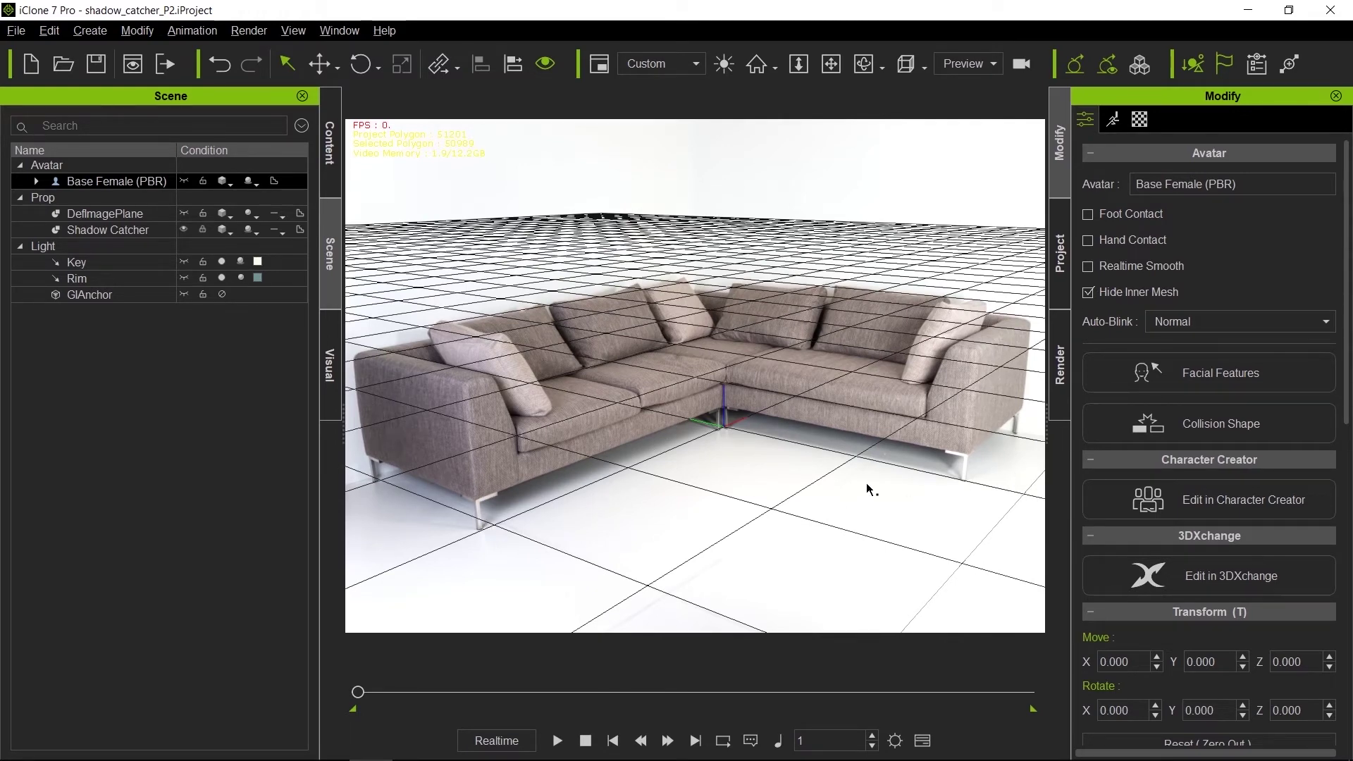
right_click_drag(869, 489, 864, 480)
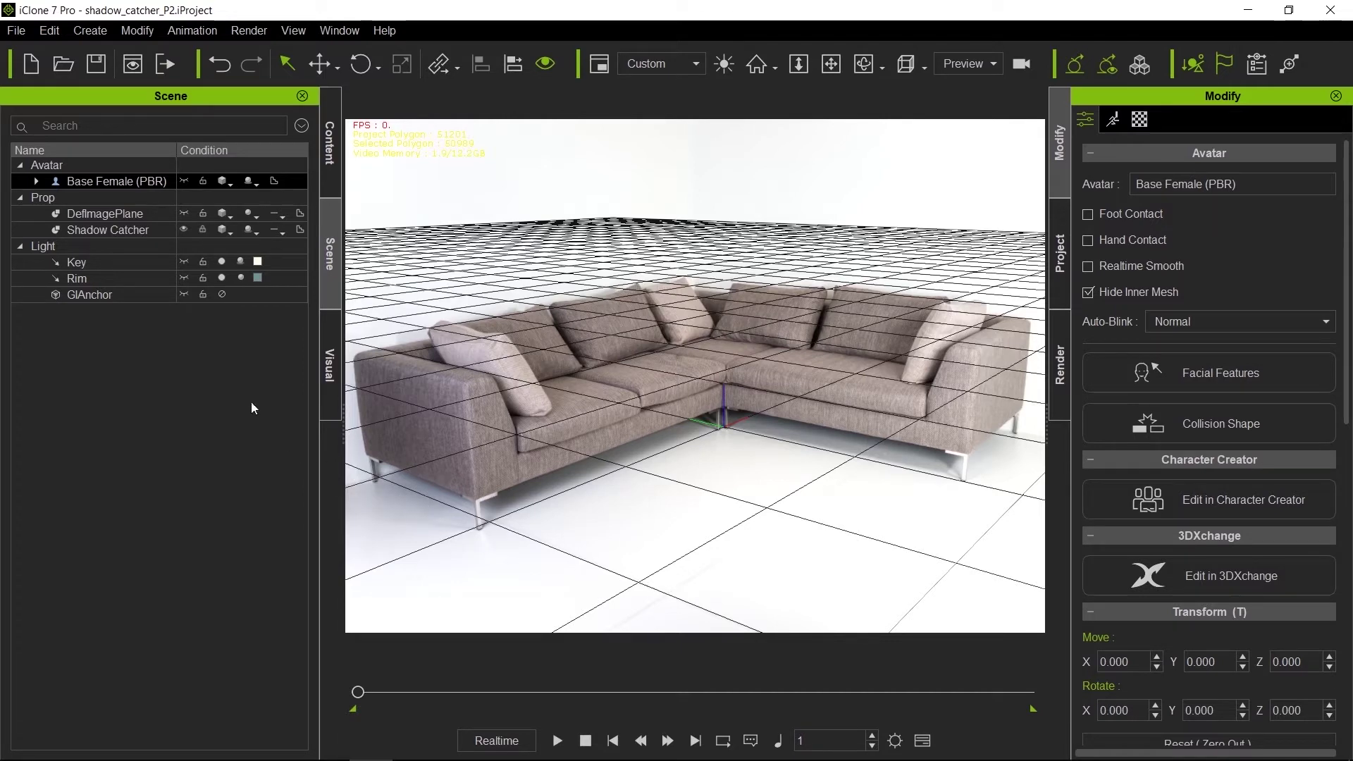
Tilt the camera to the photo's perspective, hide the floor grid, and show the avatar again
right_click_drag(702, 509, 698, 508)
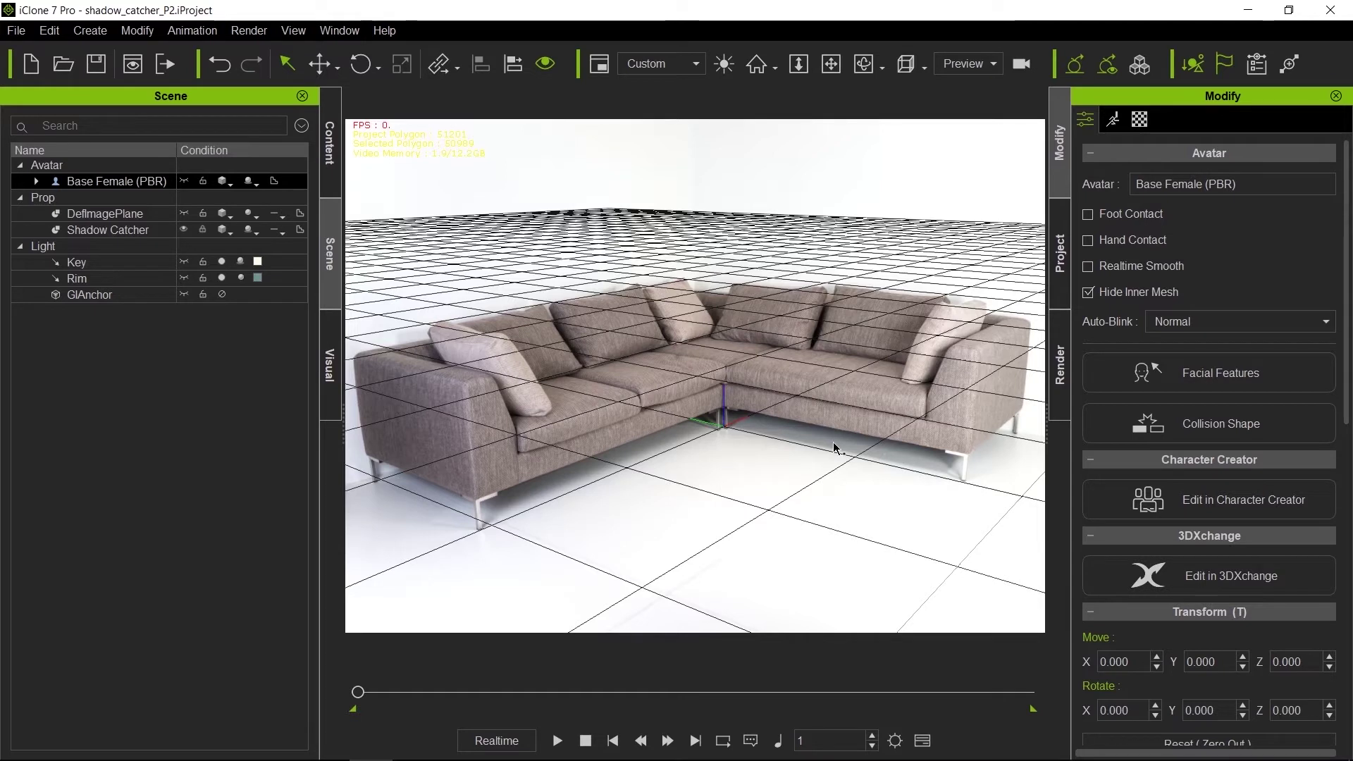
key("ctrl+g")
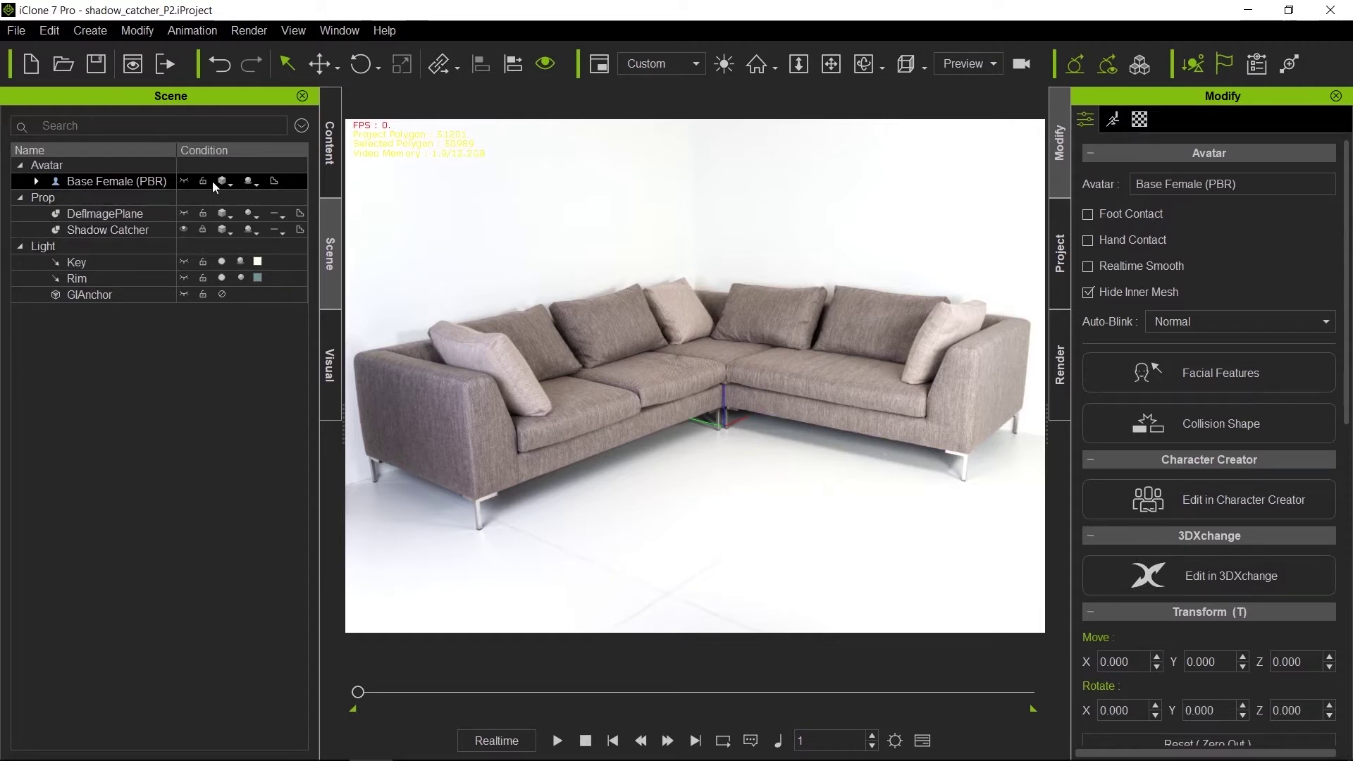
left_click(184, 181)
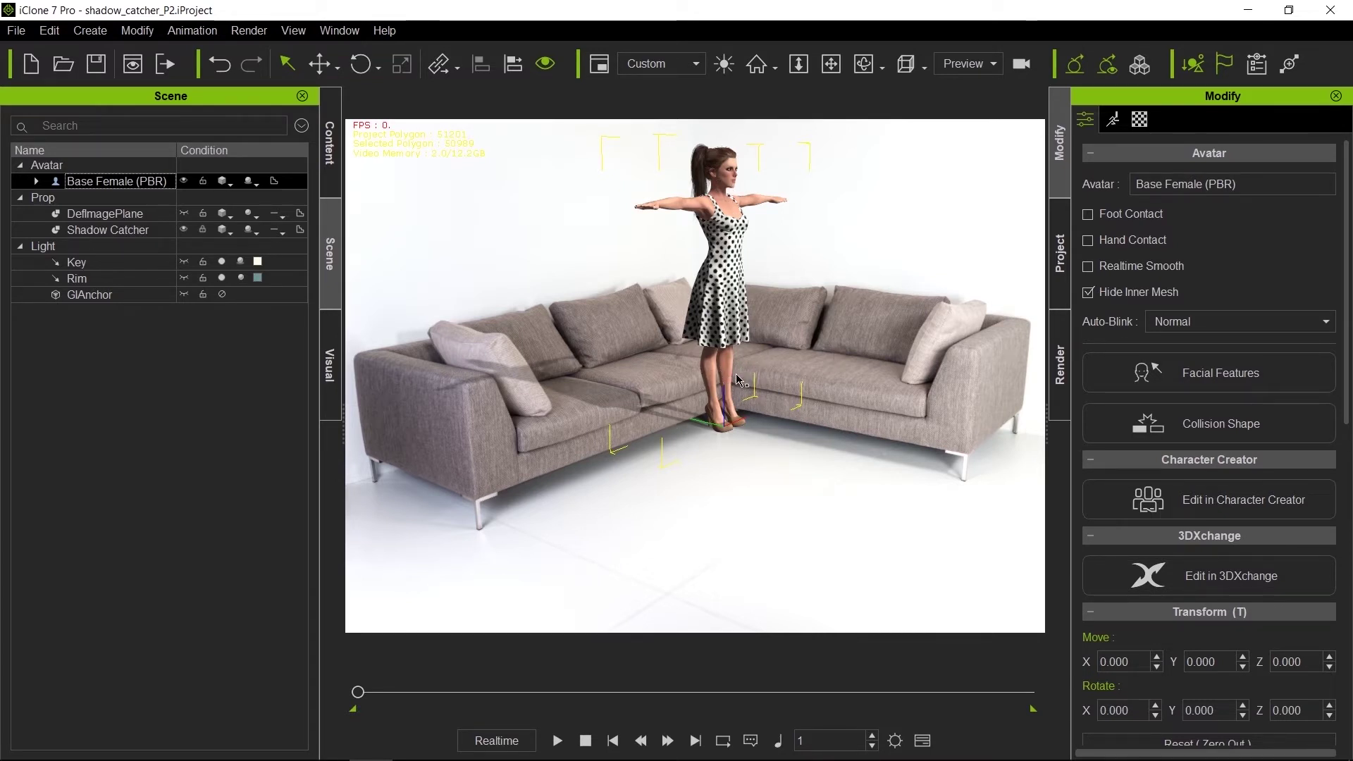
Move the avatar forward to the sofa corner and rotate her to 270 degrees about Z
key("w")
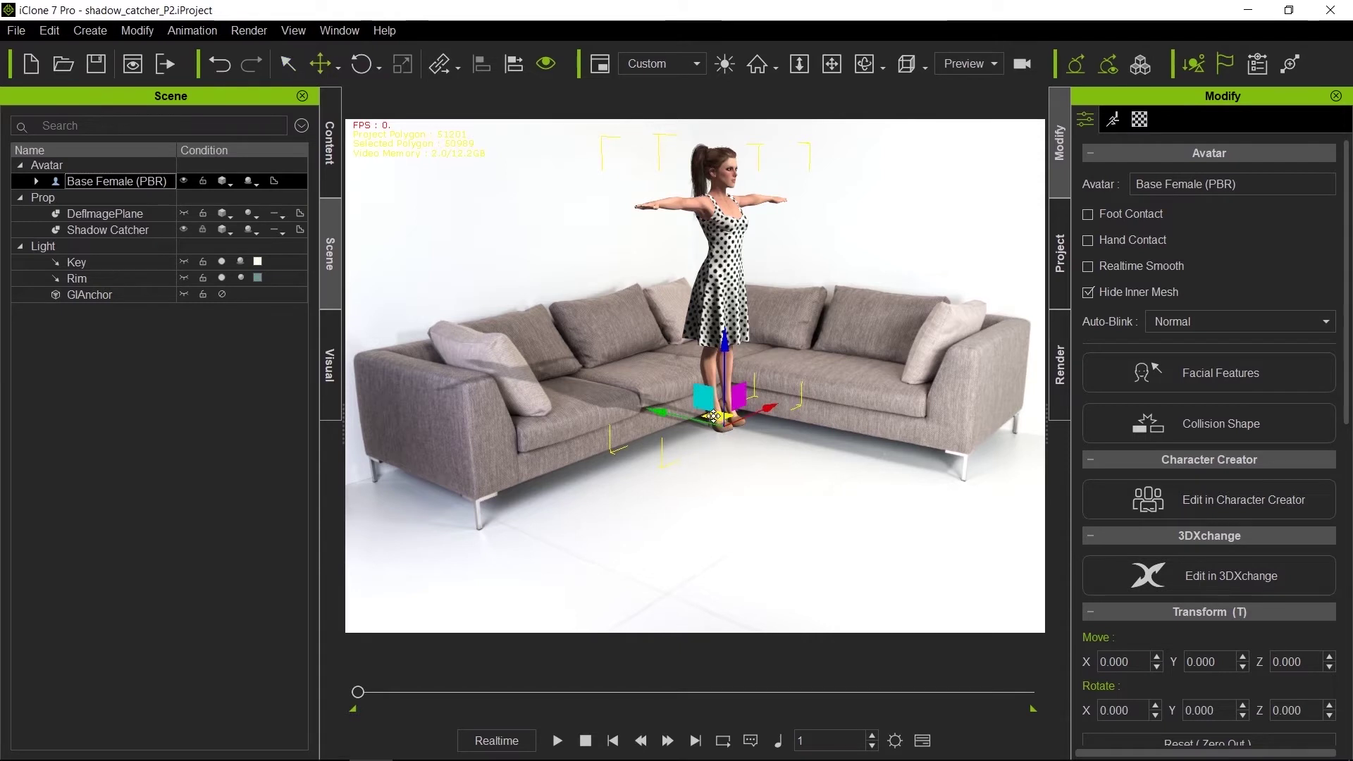
left_click_drag(713, 417, 742, 443)
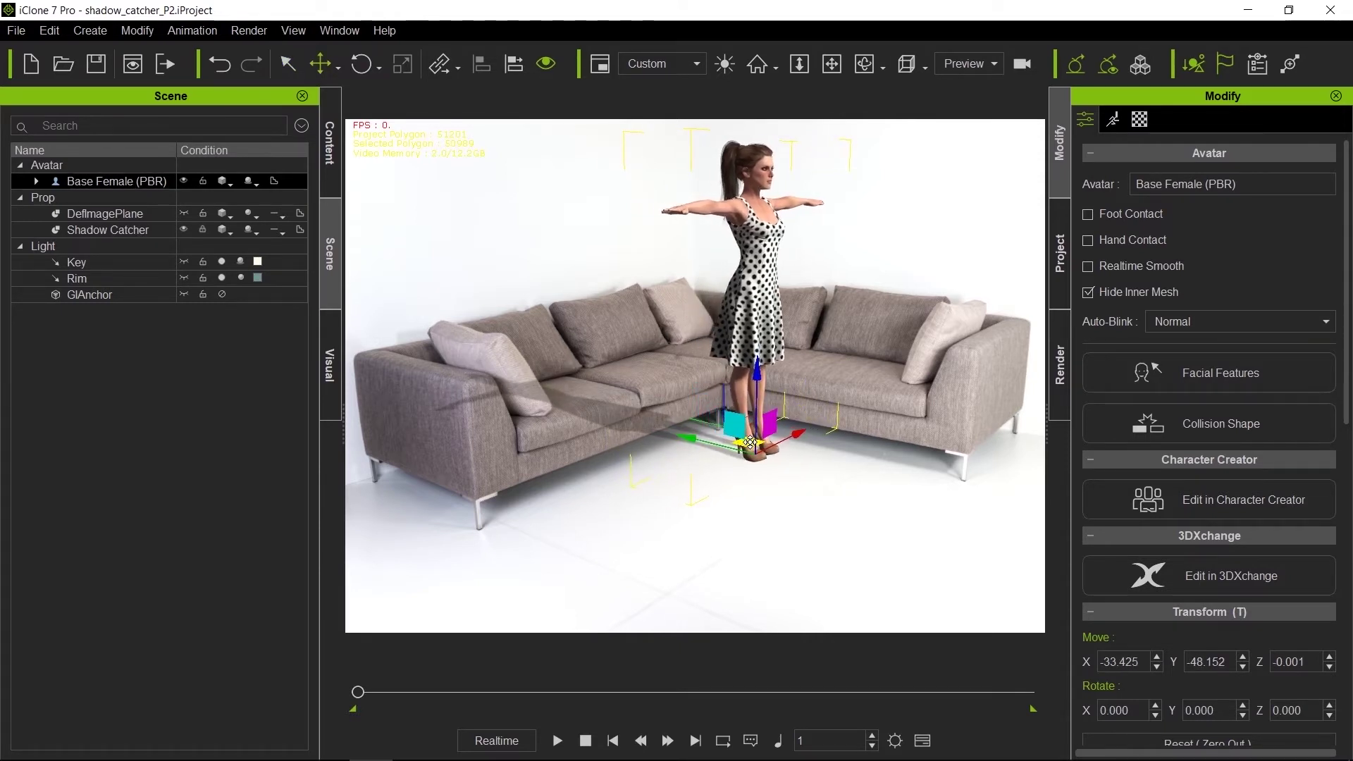
key("e")
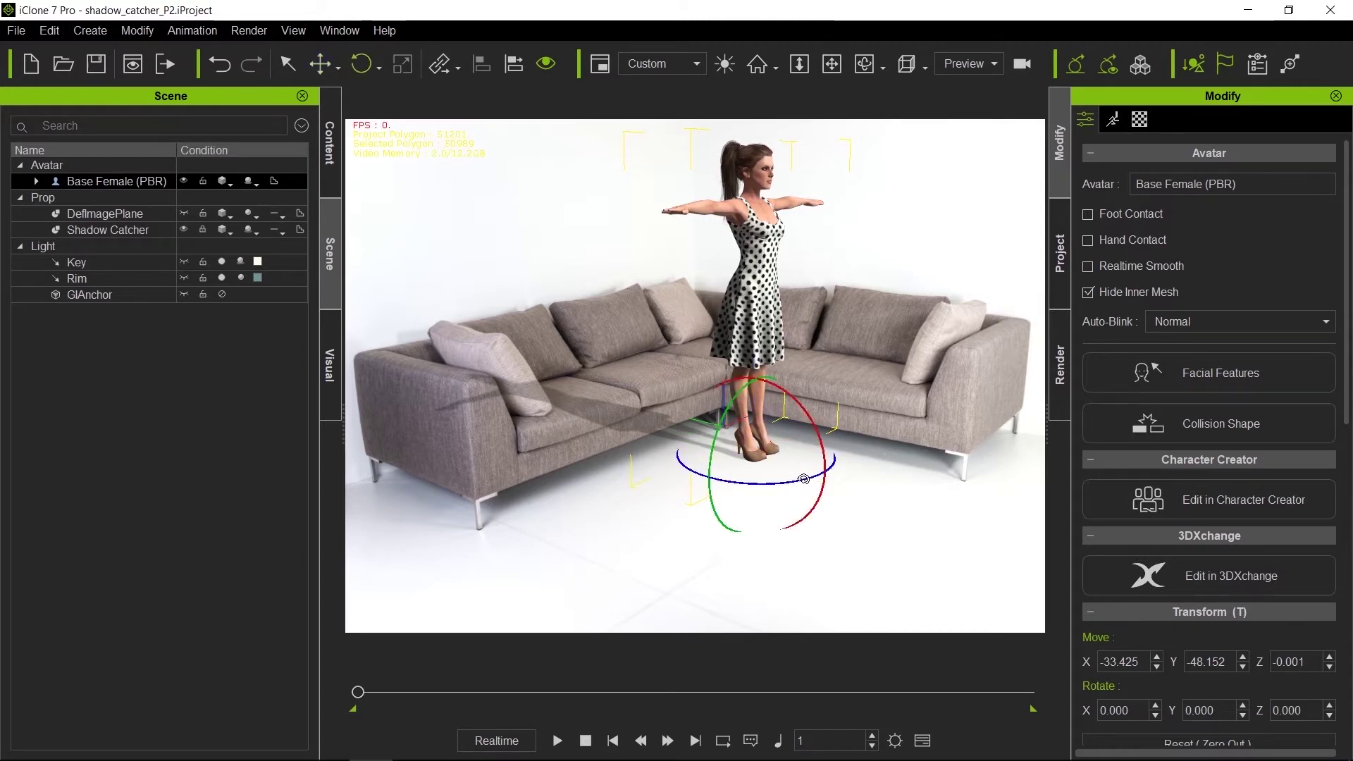
left_click_drag(803, 480, 744, 488)
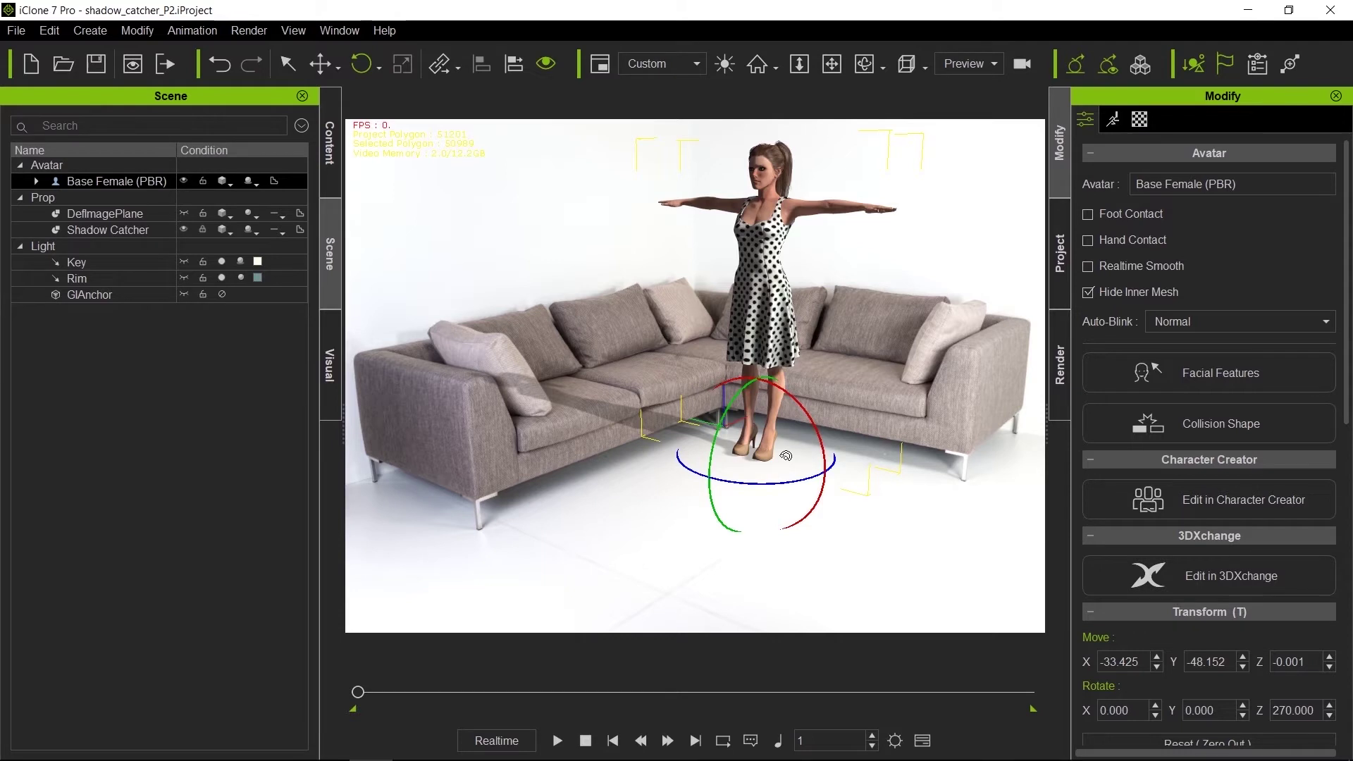
left_click_drag(763, 484, 779, 475)
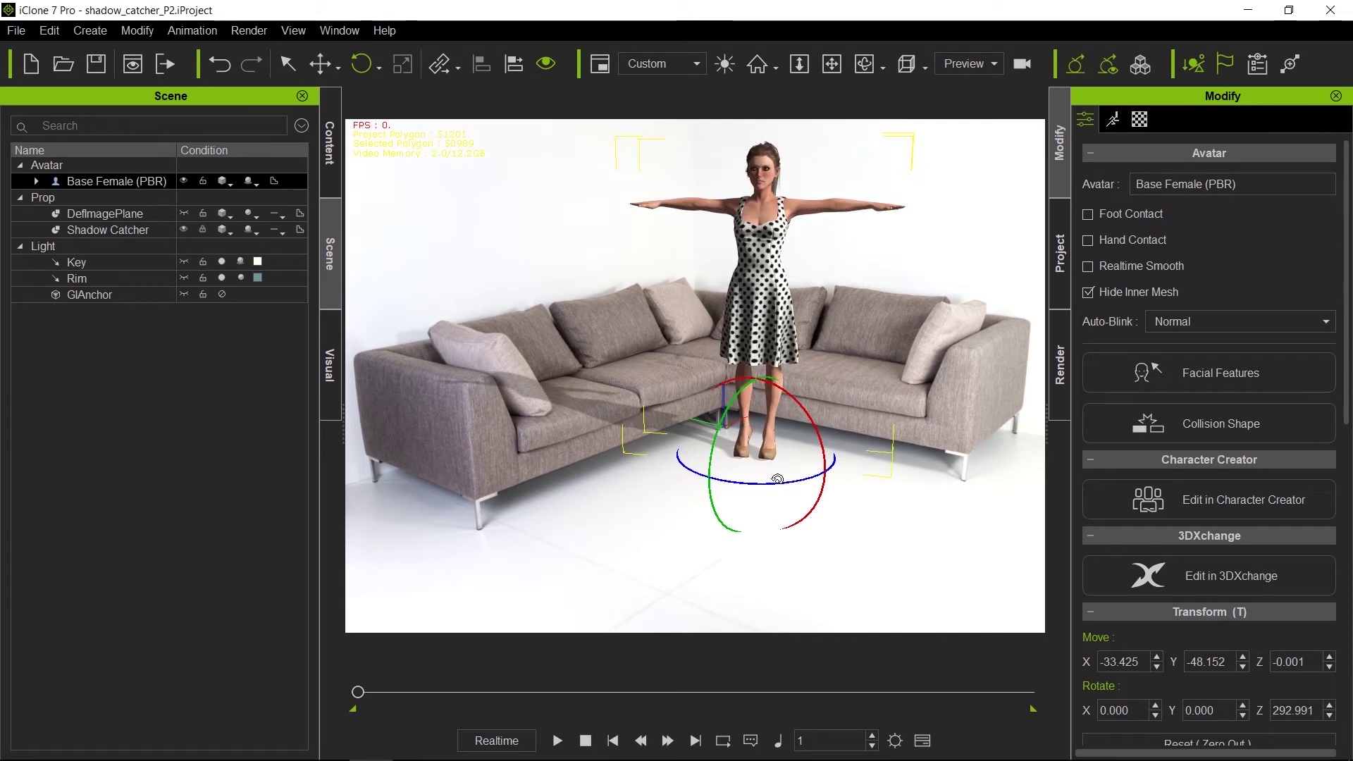
key("ctrl+z")
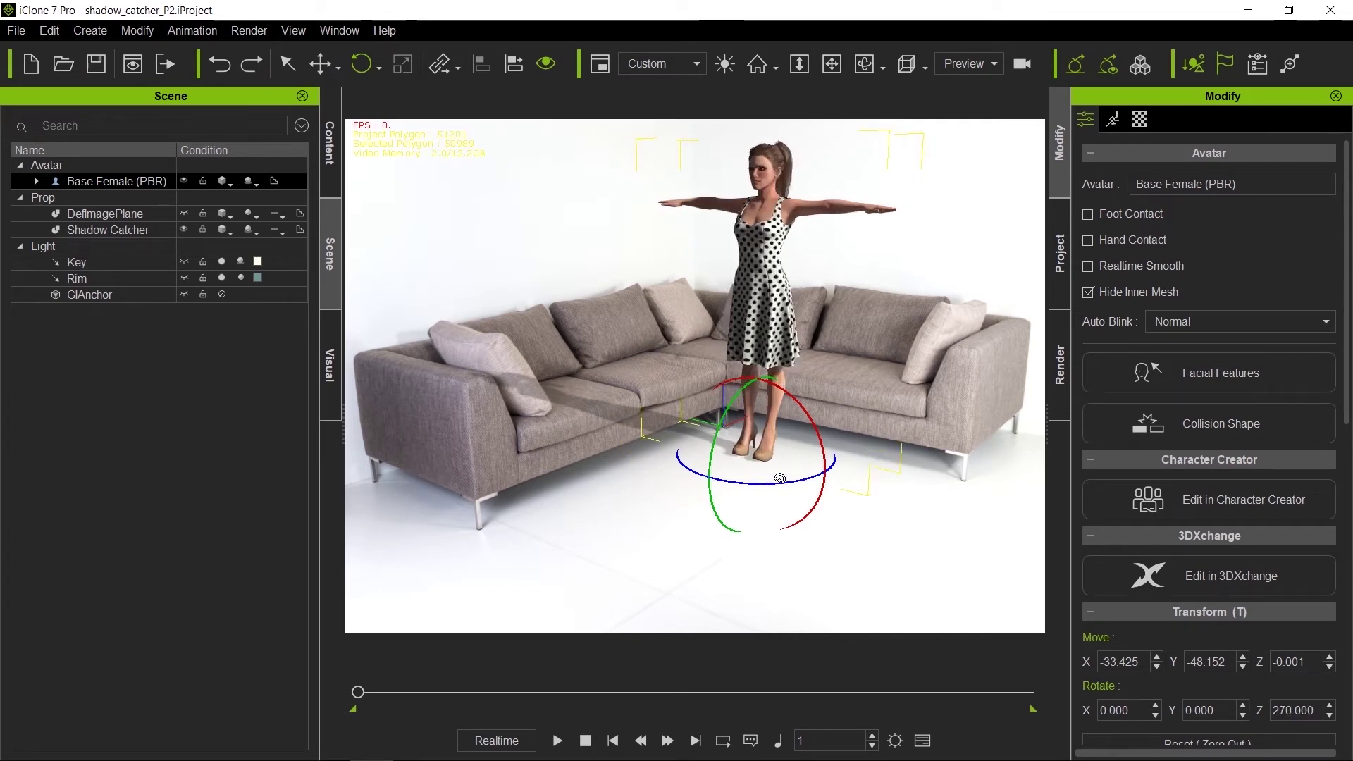
mouse_move(762, 482)
left_mouse_down()
mouse_move(806, 471)
mouse_move(769, 475)
left_mouse_up()
key("q")
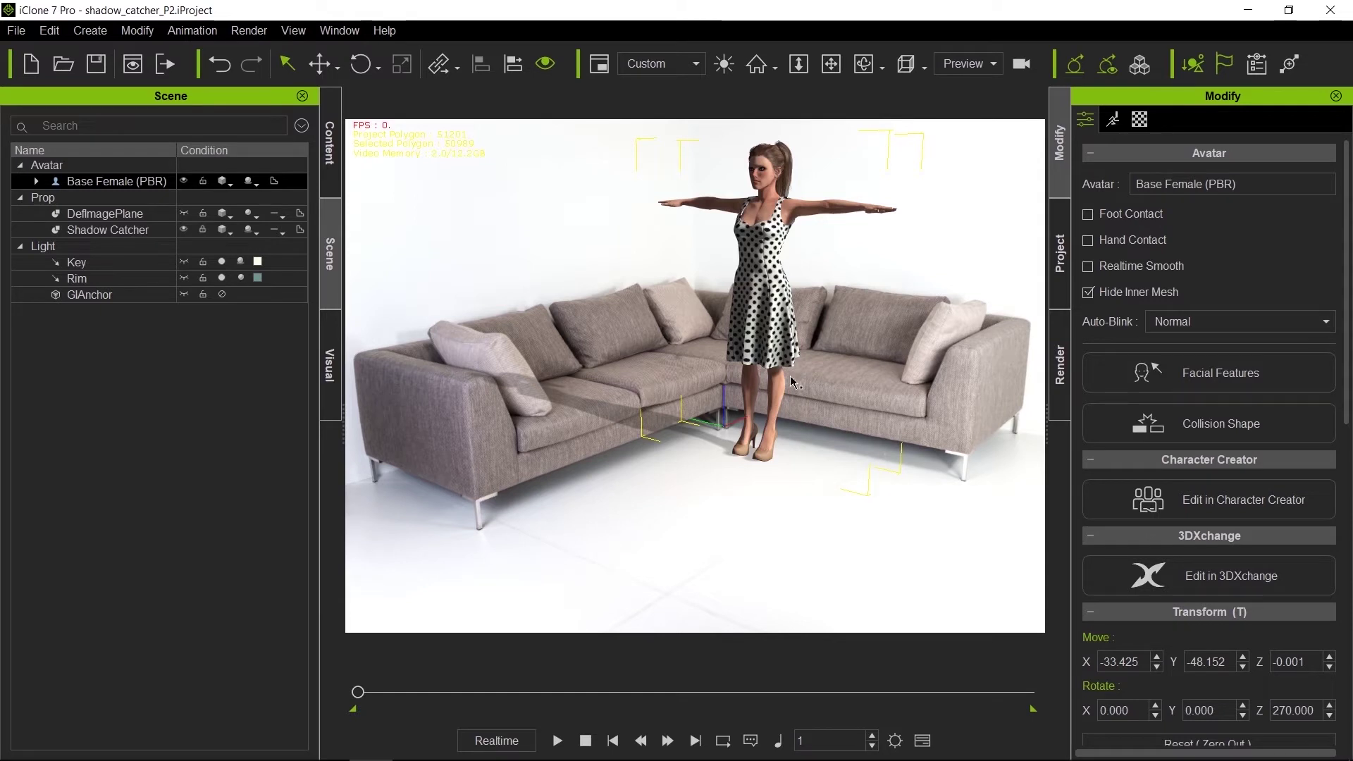
left_click(730, 360)
Rotate the Key light to shift the avatar's shadow, then select the Shadow Catcher prop
mouse_move(719, 363)
left_mouse_down()
mouse_move(701, 358)
mouse_move(701, 370)
left_mouse_up()
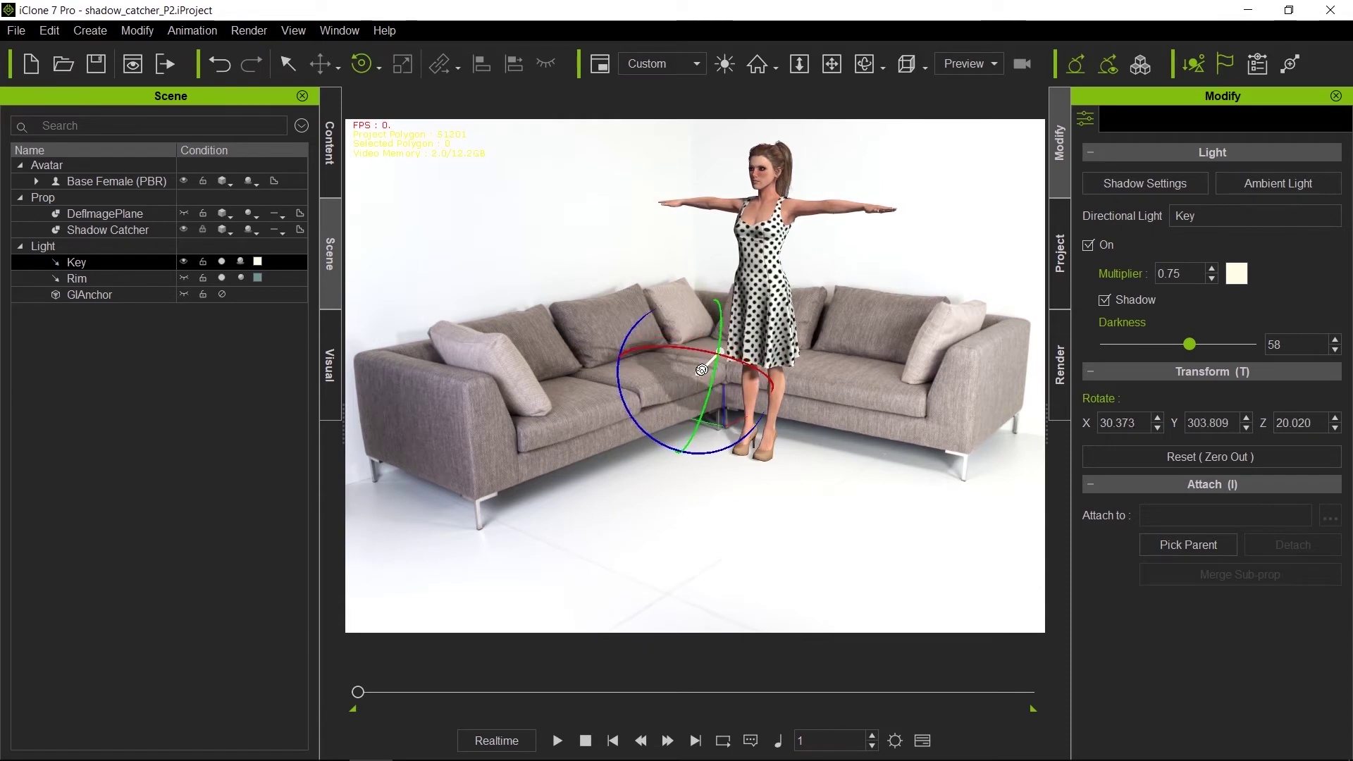
left_click(665, 361)
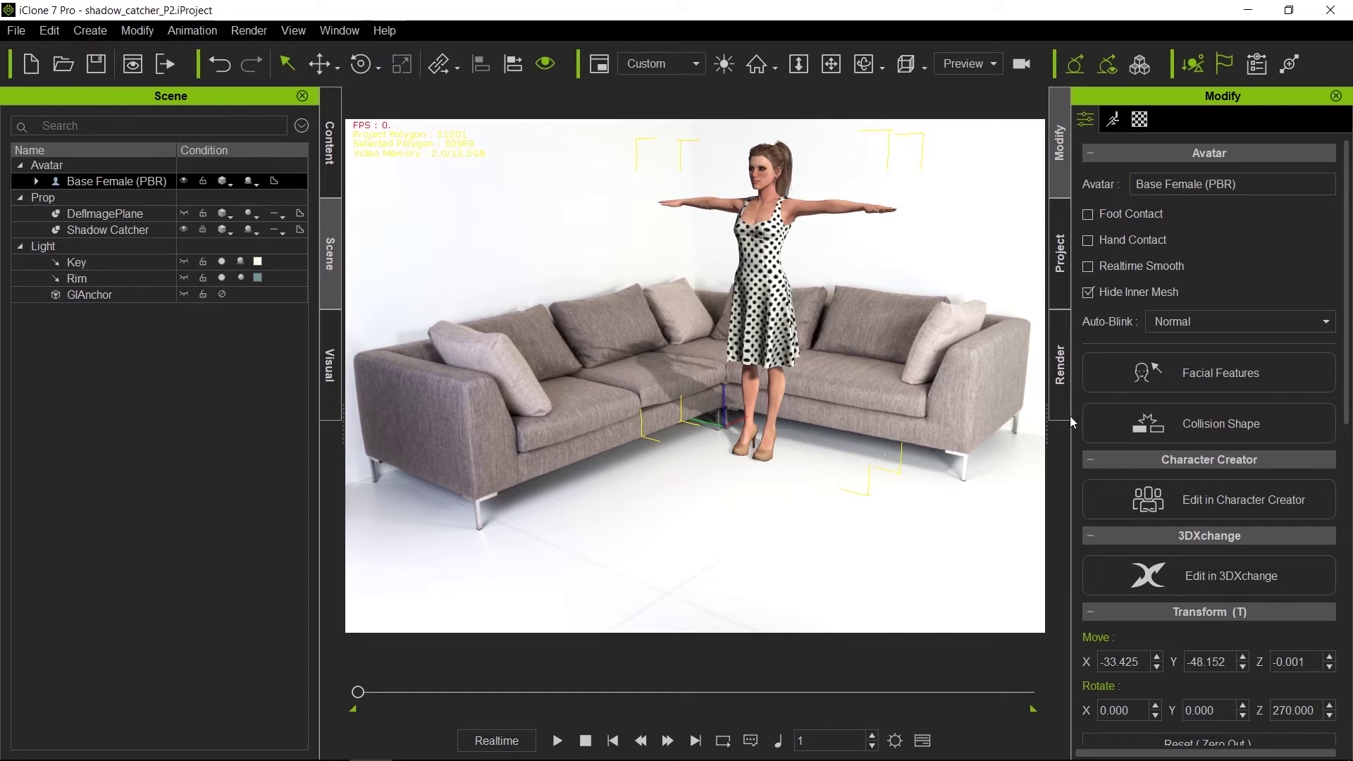
left_click(776, 564)
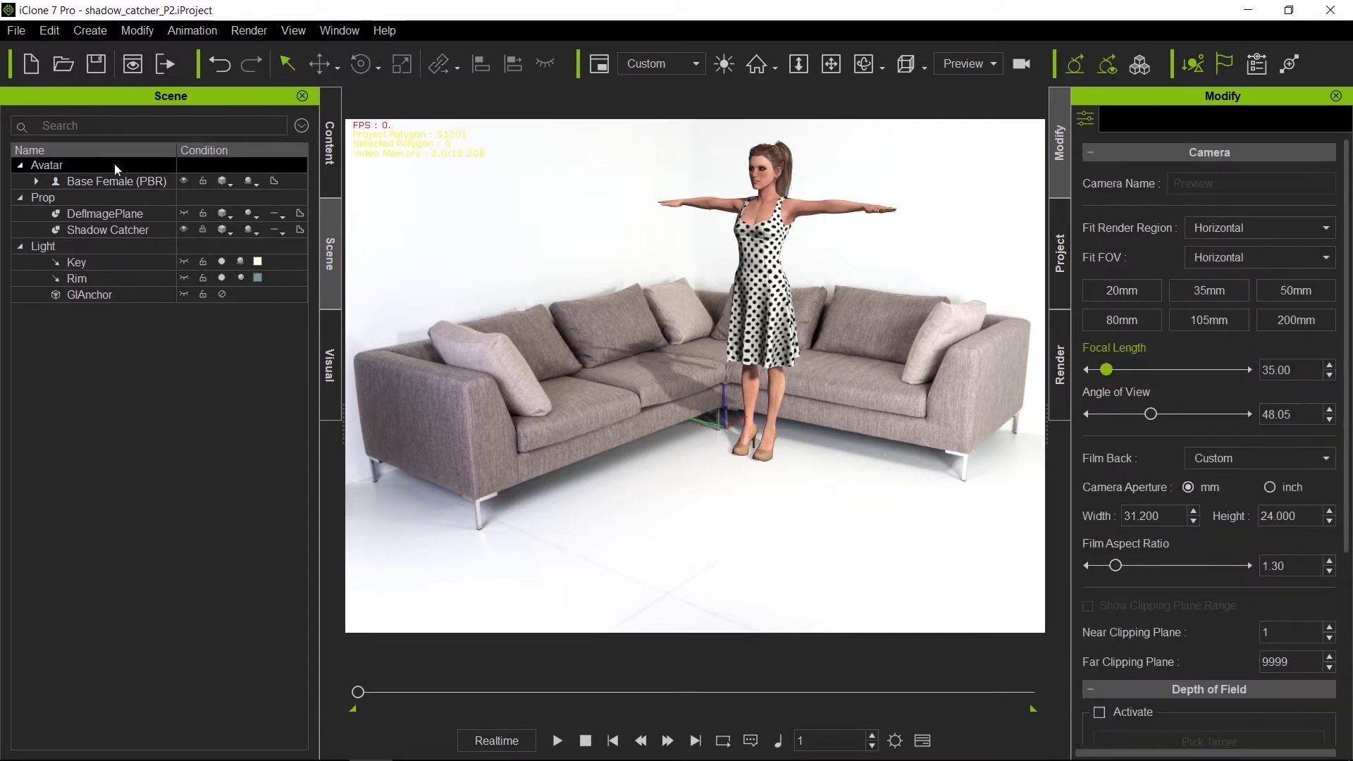
left_click(138, 231)
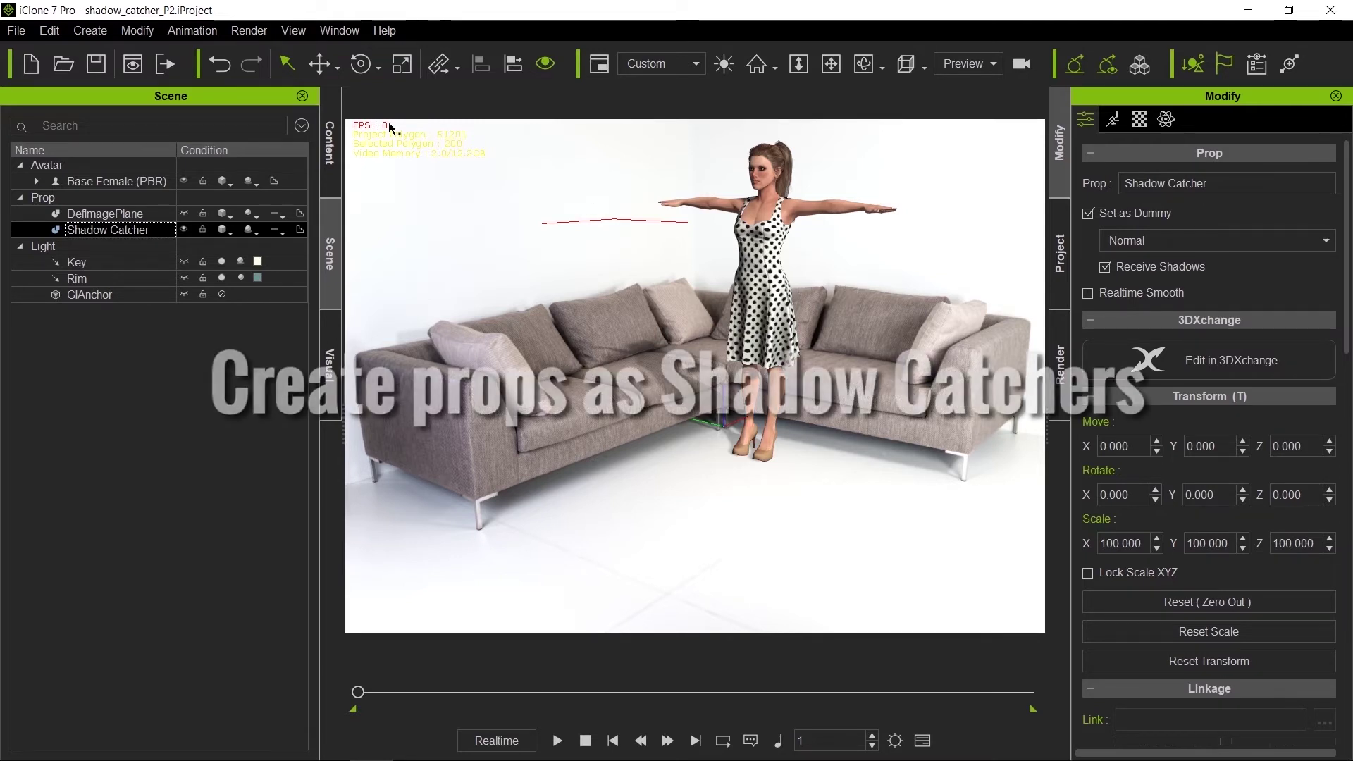
Add a box primitive, Box_001, to the scene
left_click(99, 31)
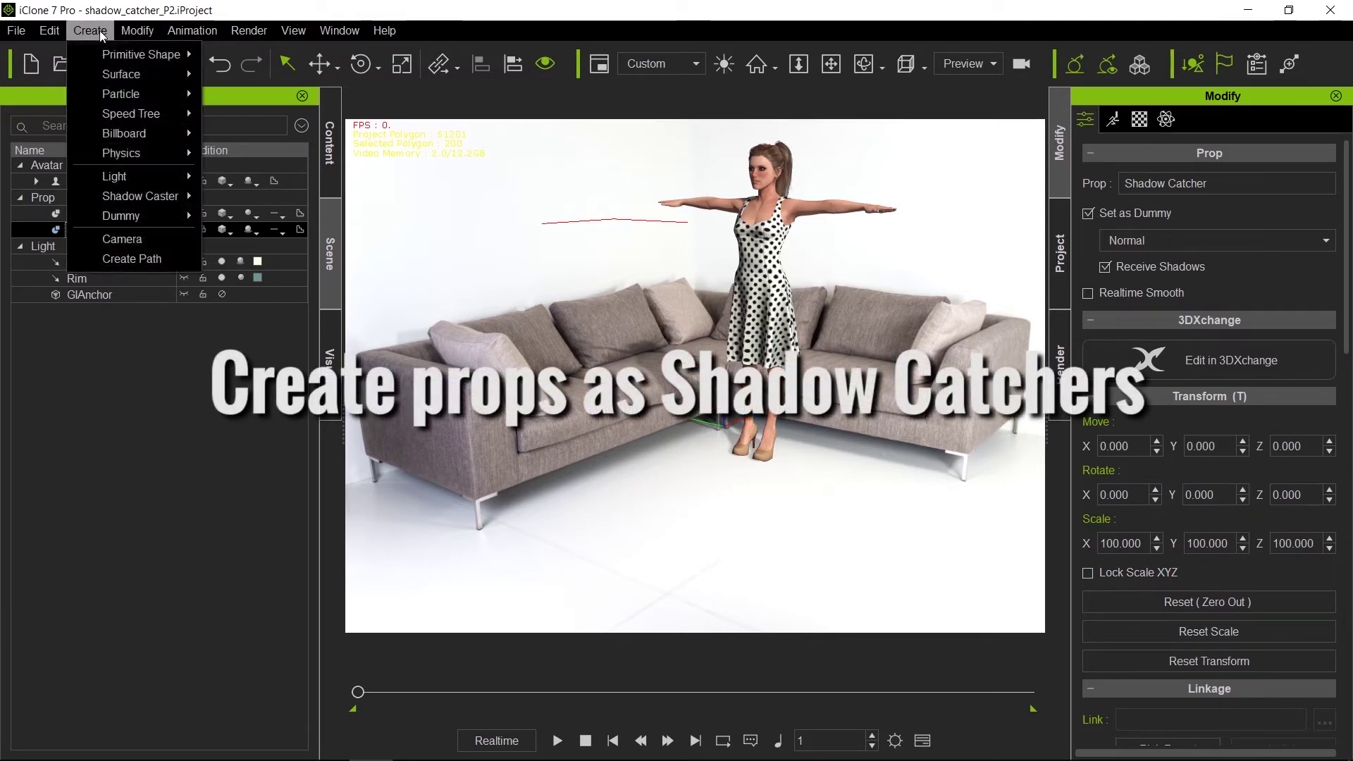
mouse_move(112, 57)
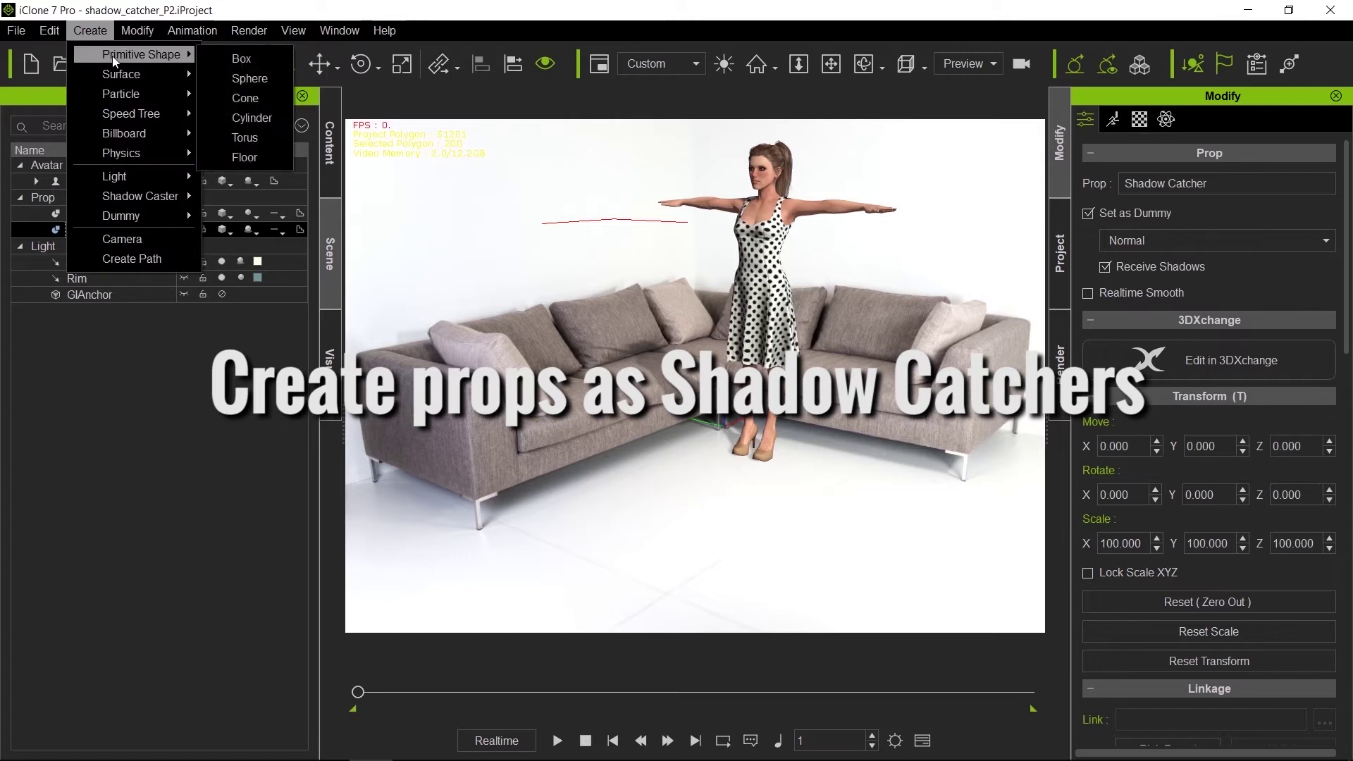
left_click(253, 61)
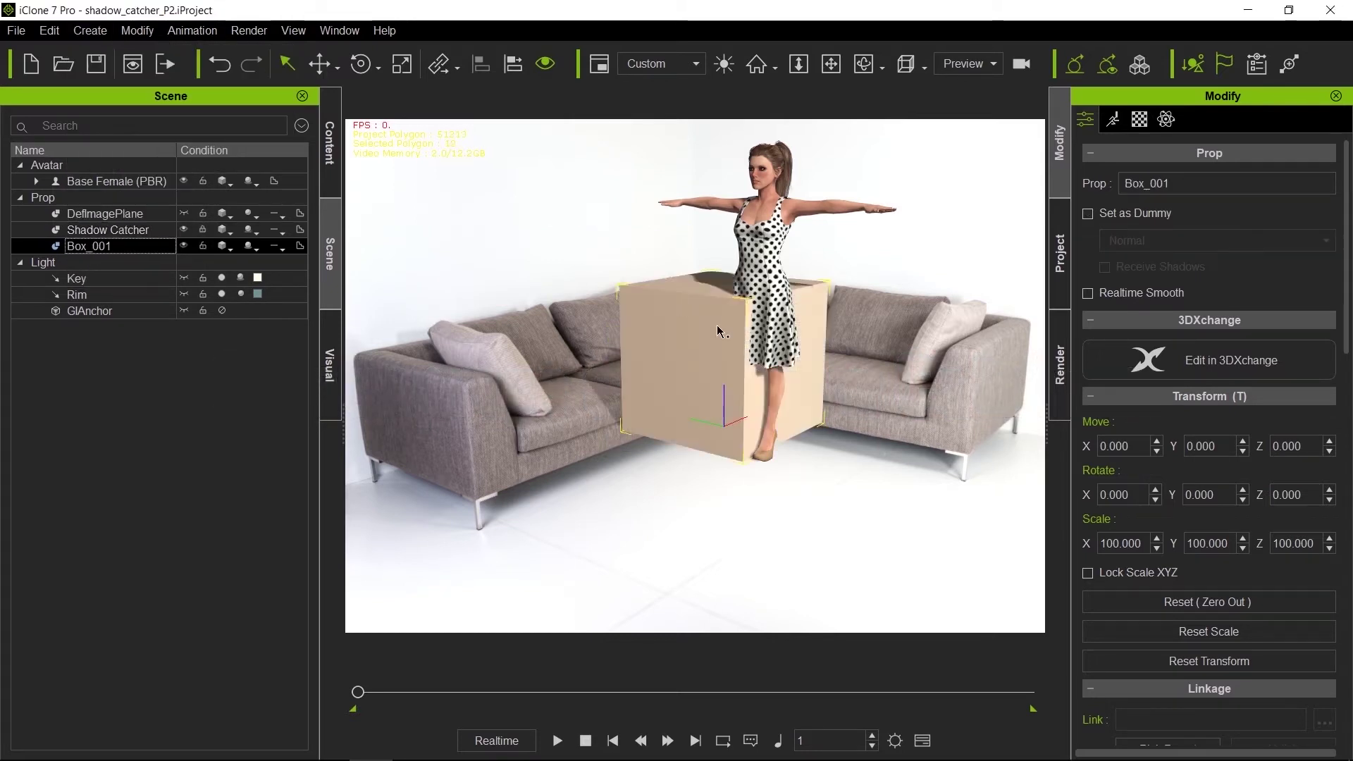
Make Box_001 a dummy that receives shadows, and reveal the Shadow Catcher couch backdrop
left_click(1092, 213)
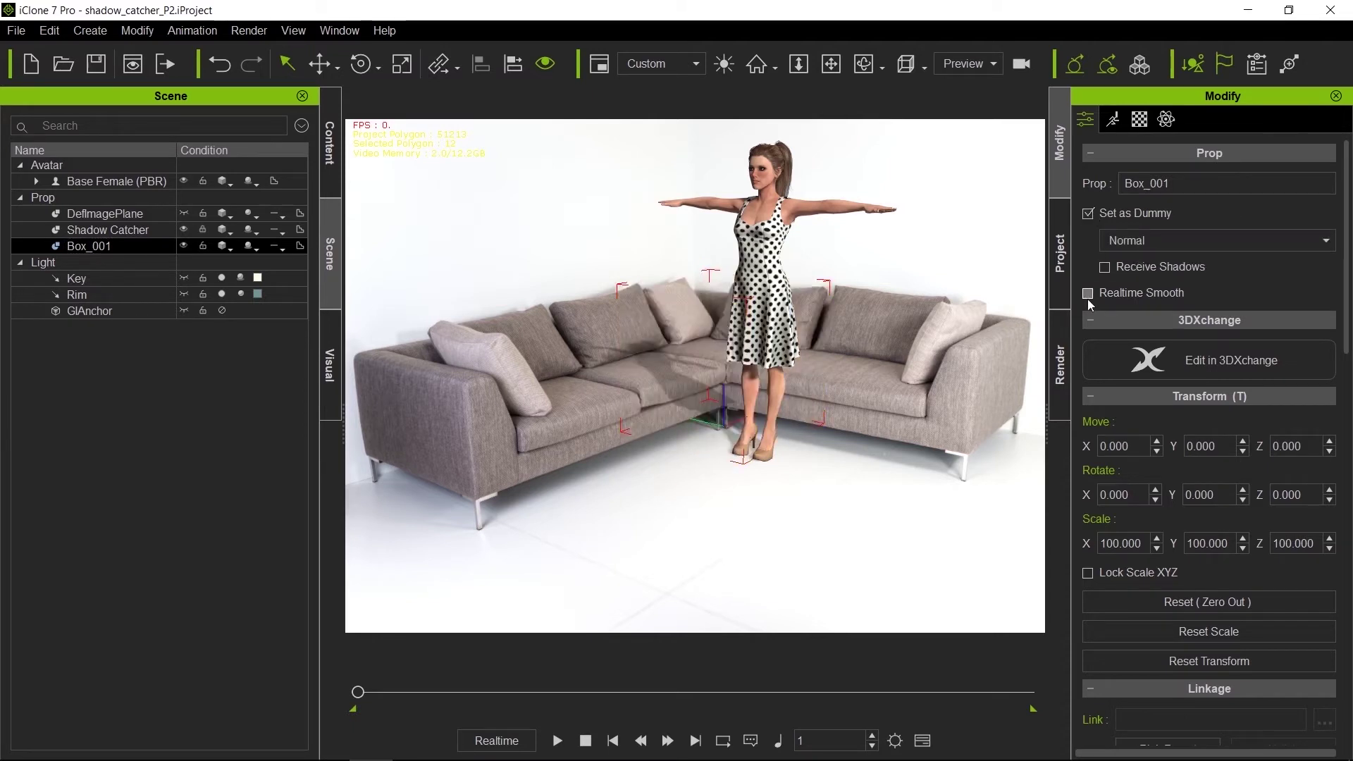
left_click(1105, 267)
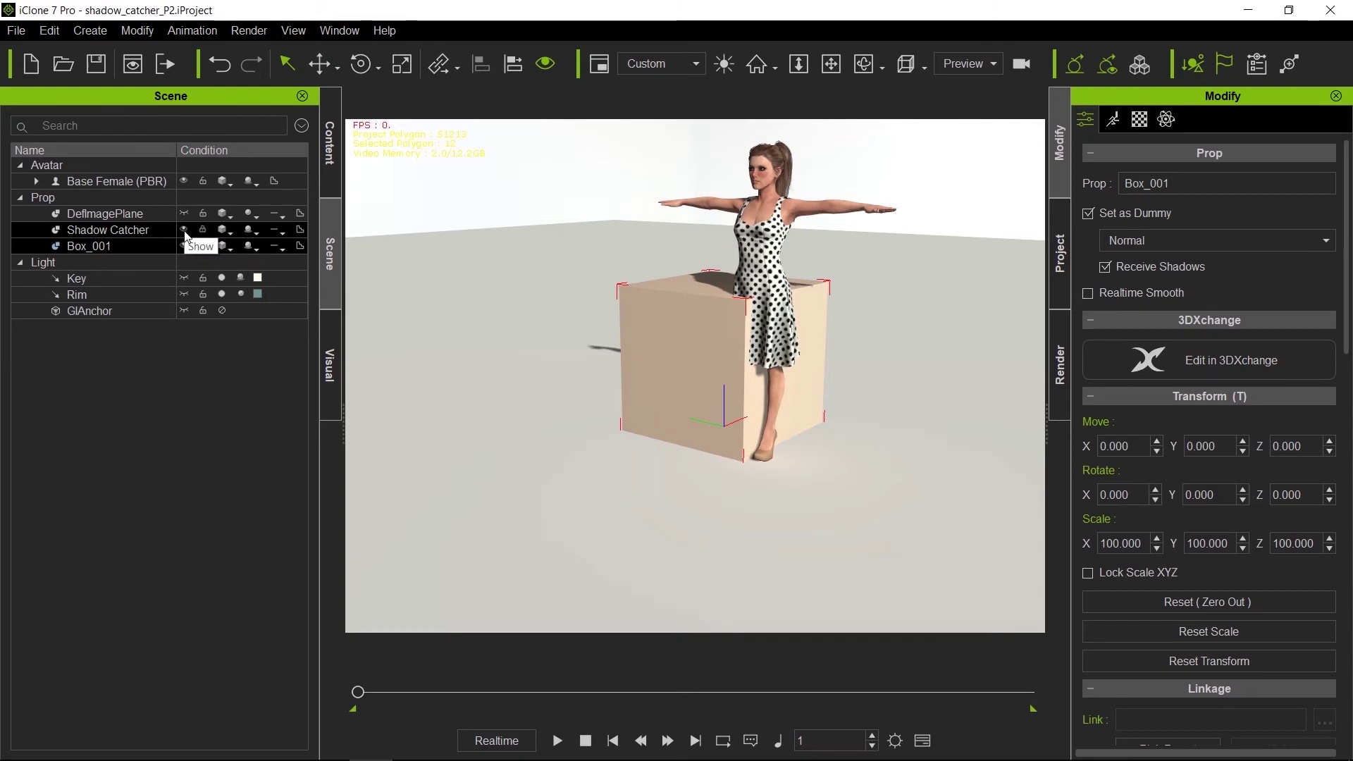
left_click(185, 231)
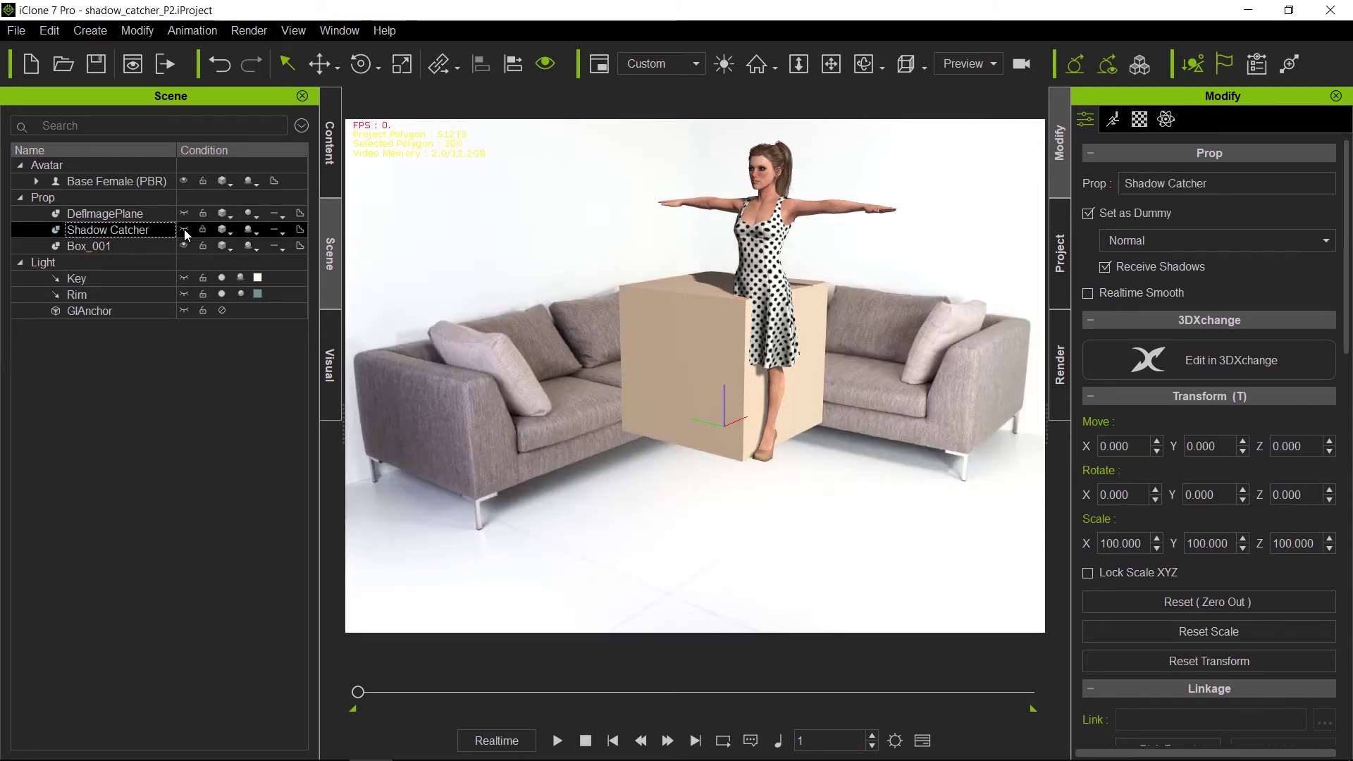
Hide the Base Female character and switch Box_001 to Wireframe display mode
left_click(182, 181)
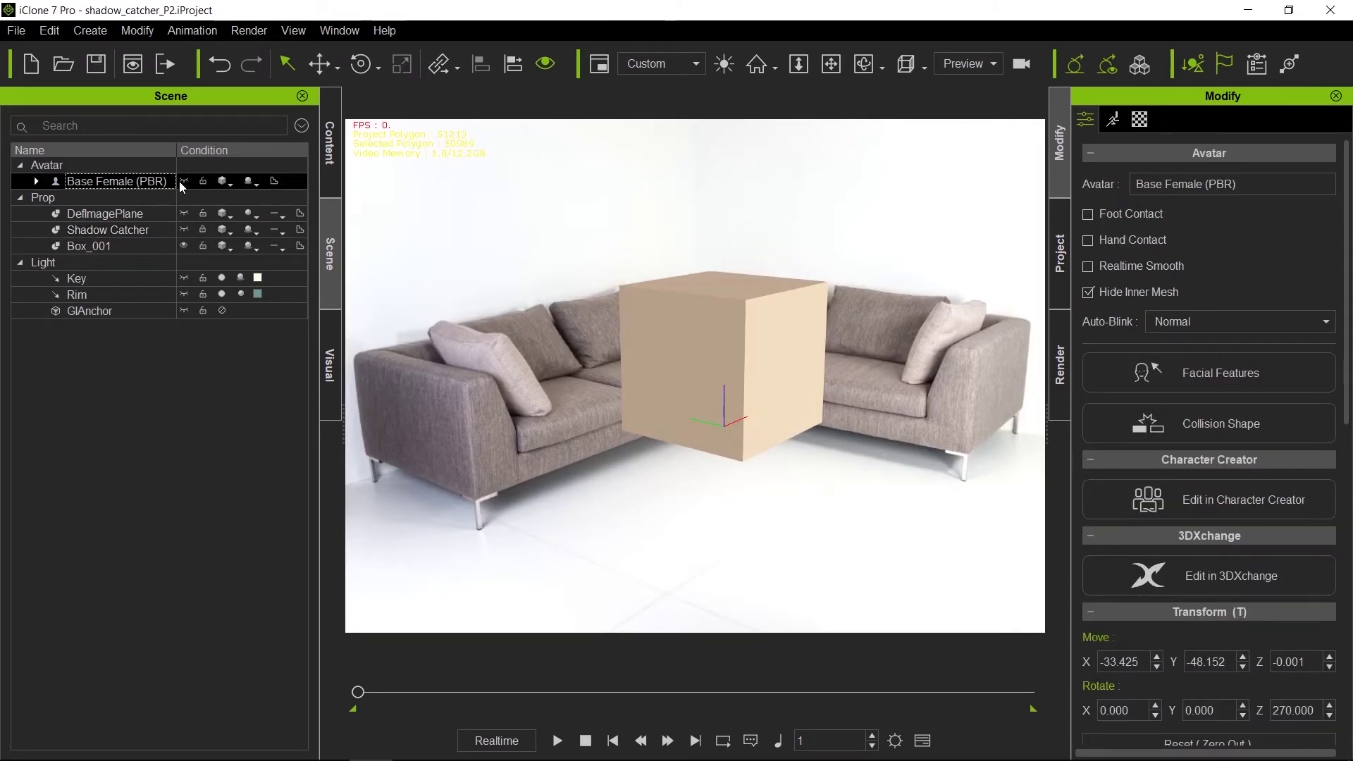
left_click(738, 328)
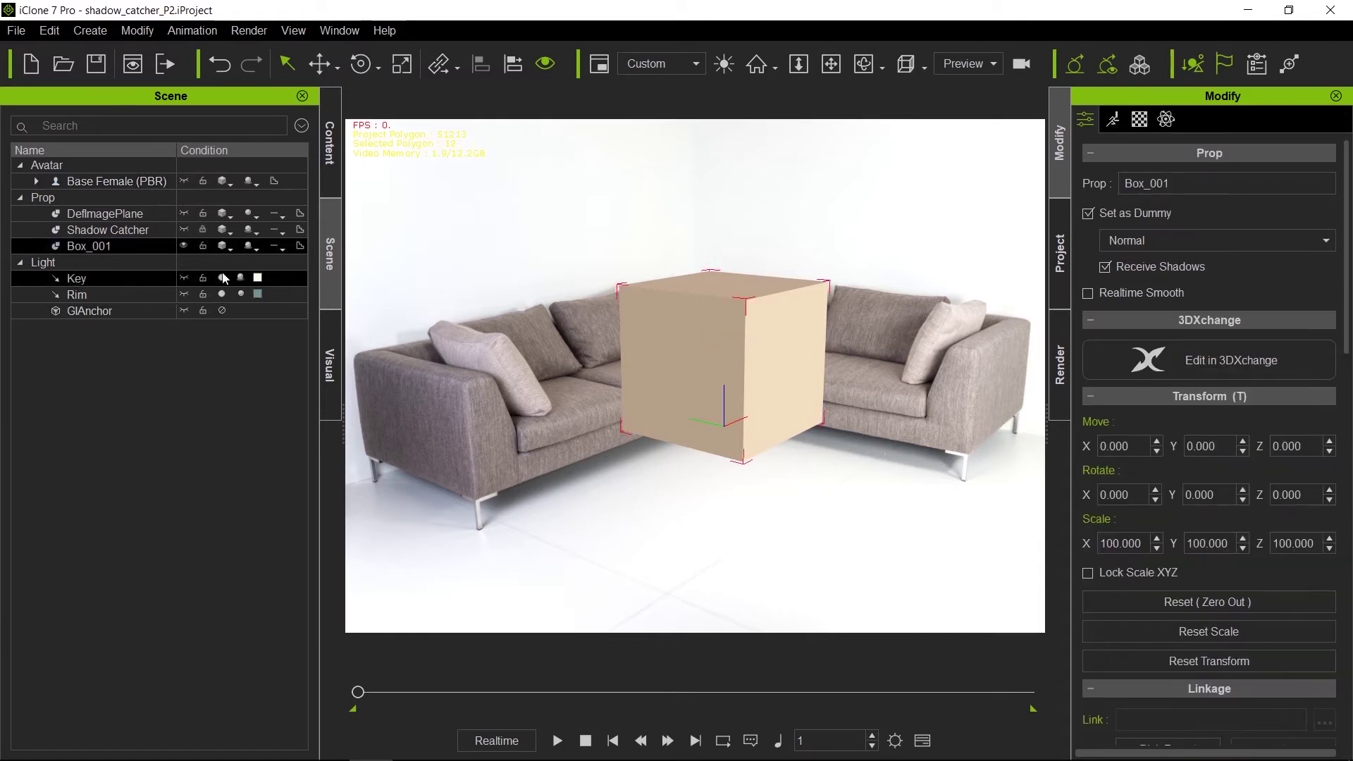
left_click(224, 246)
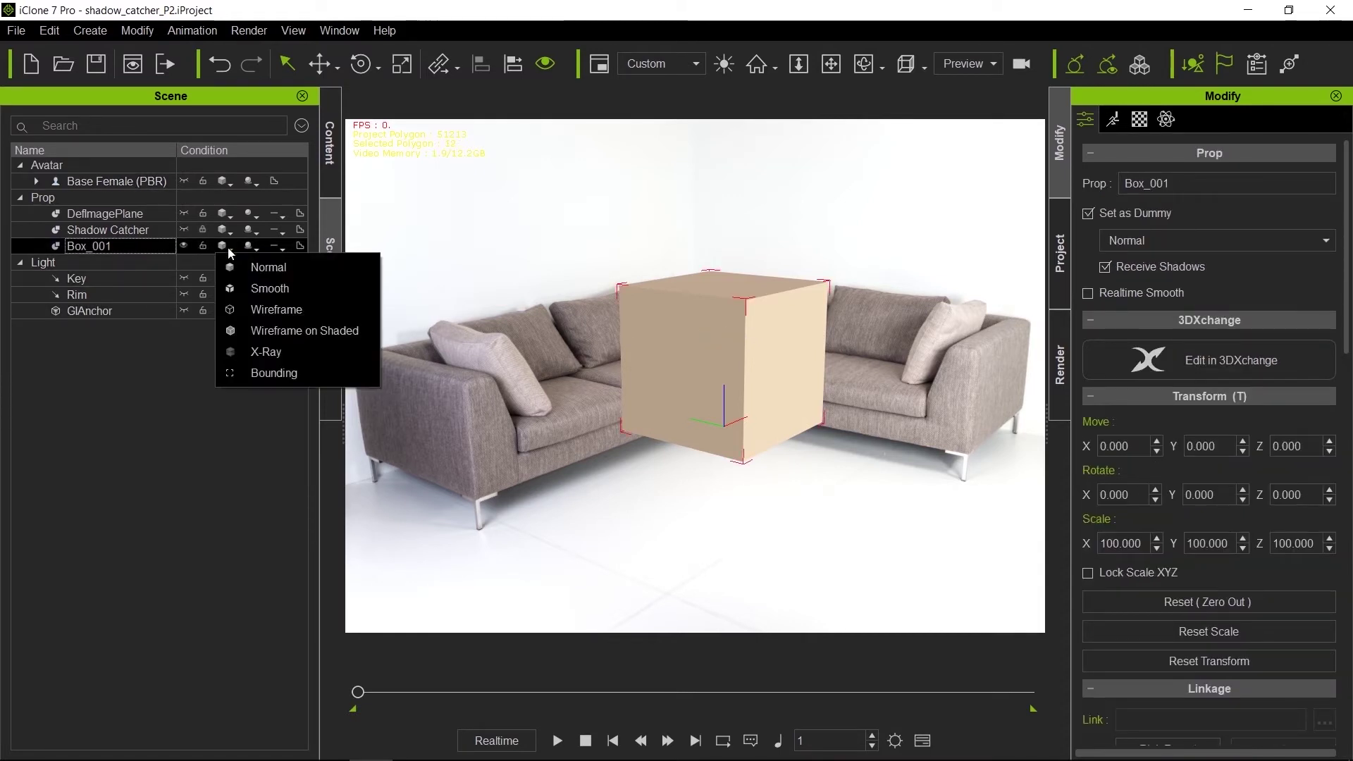
left_click(246, 309)
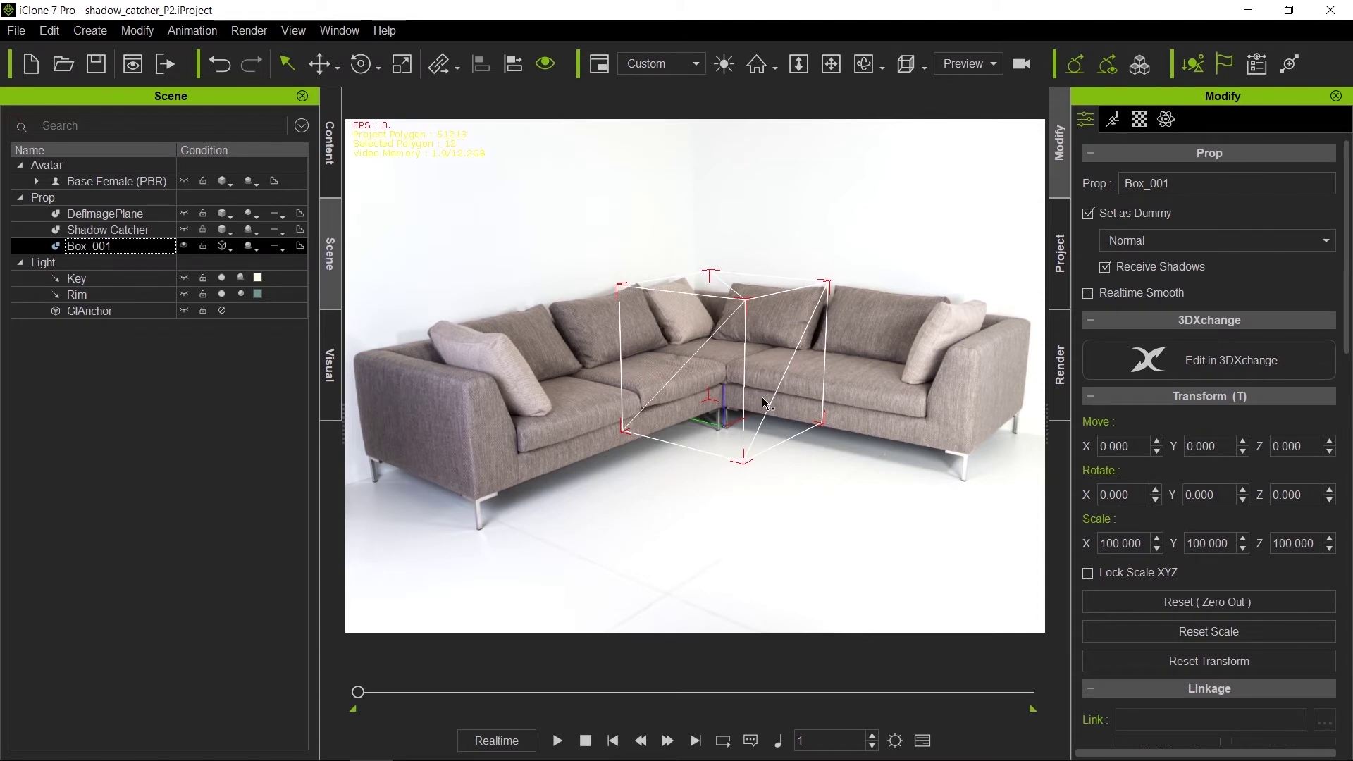
Move Box_001 over the couch's right section and flatten it into a seat-height slab
key("e")
key("w")
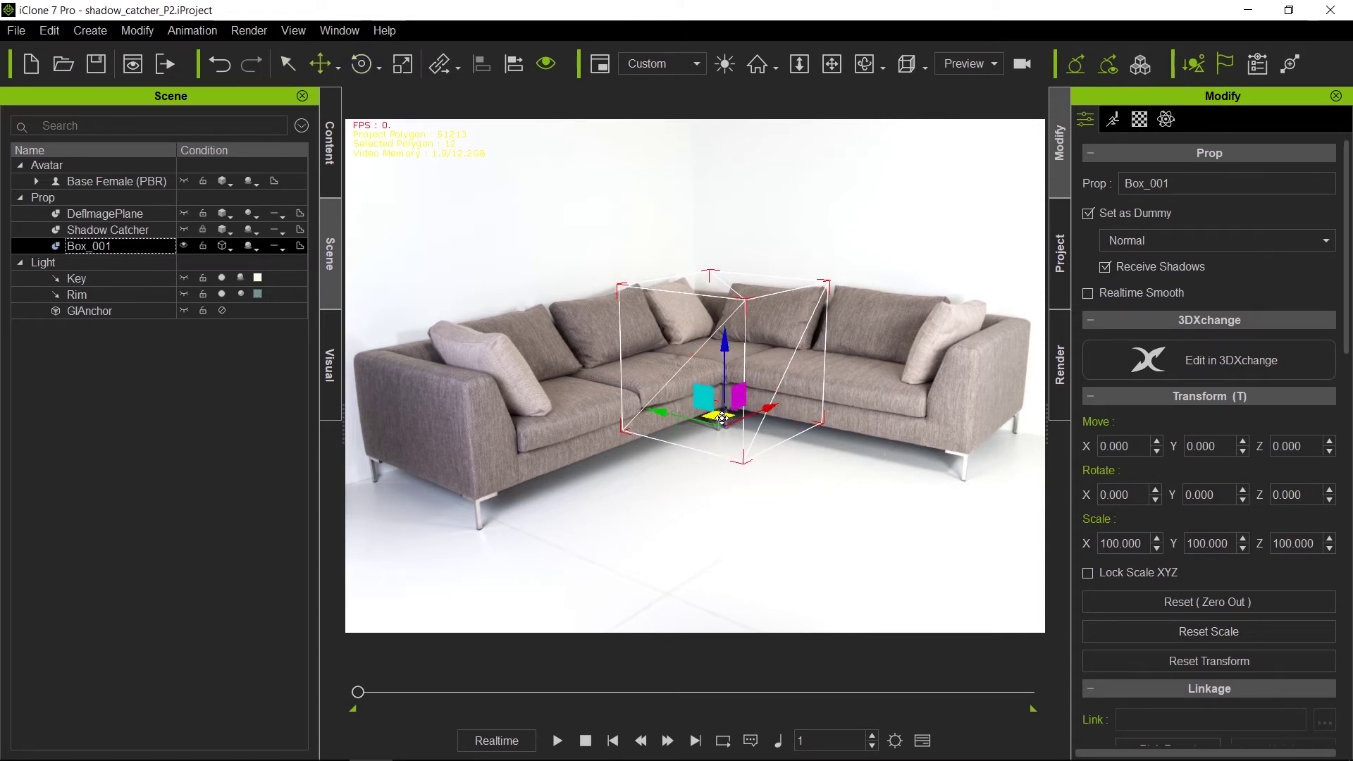
left_click_drag(720, 415, 901, 425)
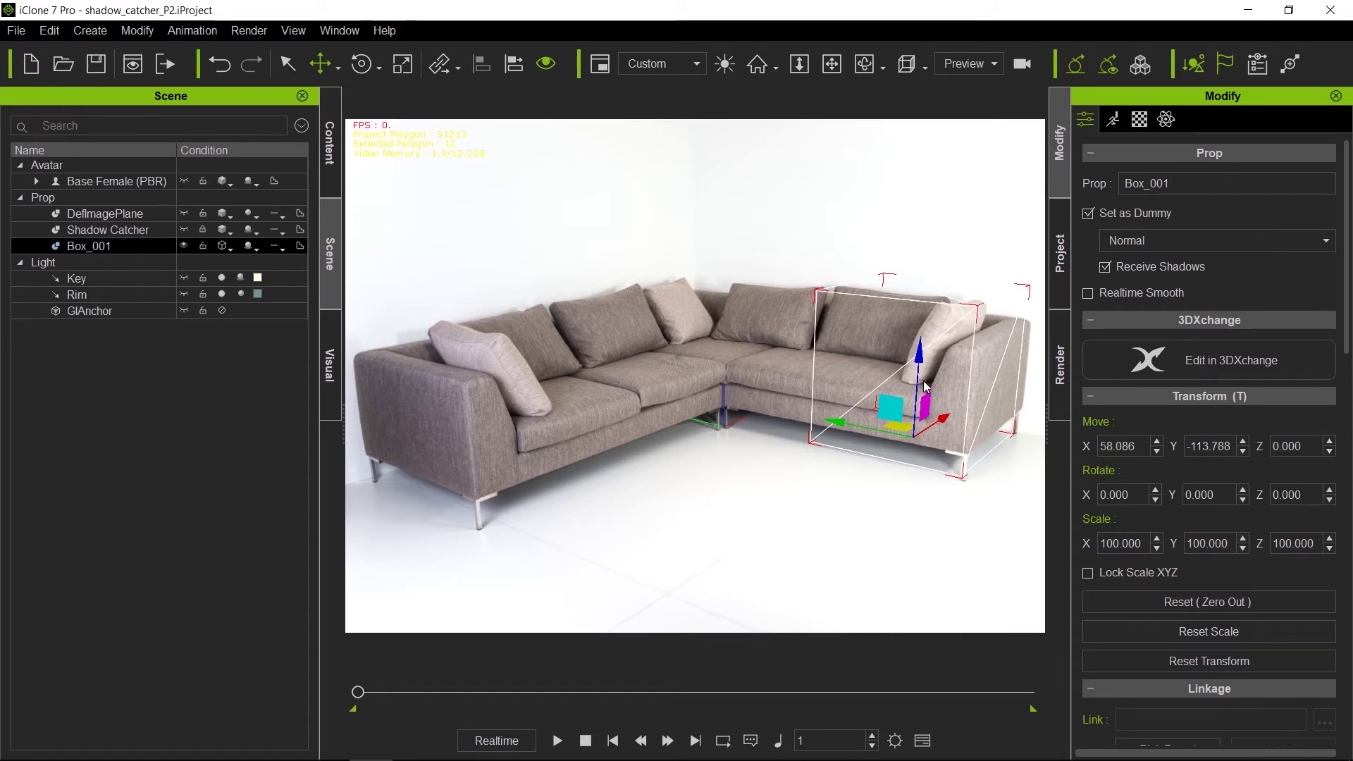
key("r")
left_click_drag(919, 353, 939, 624)
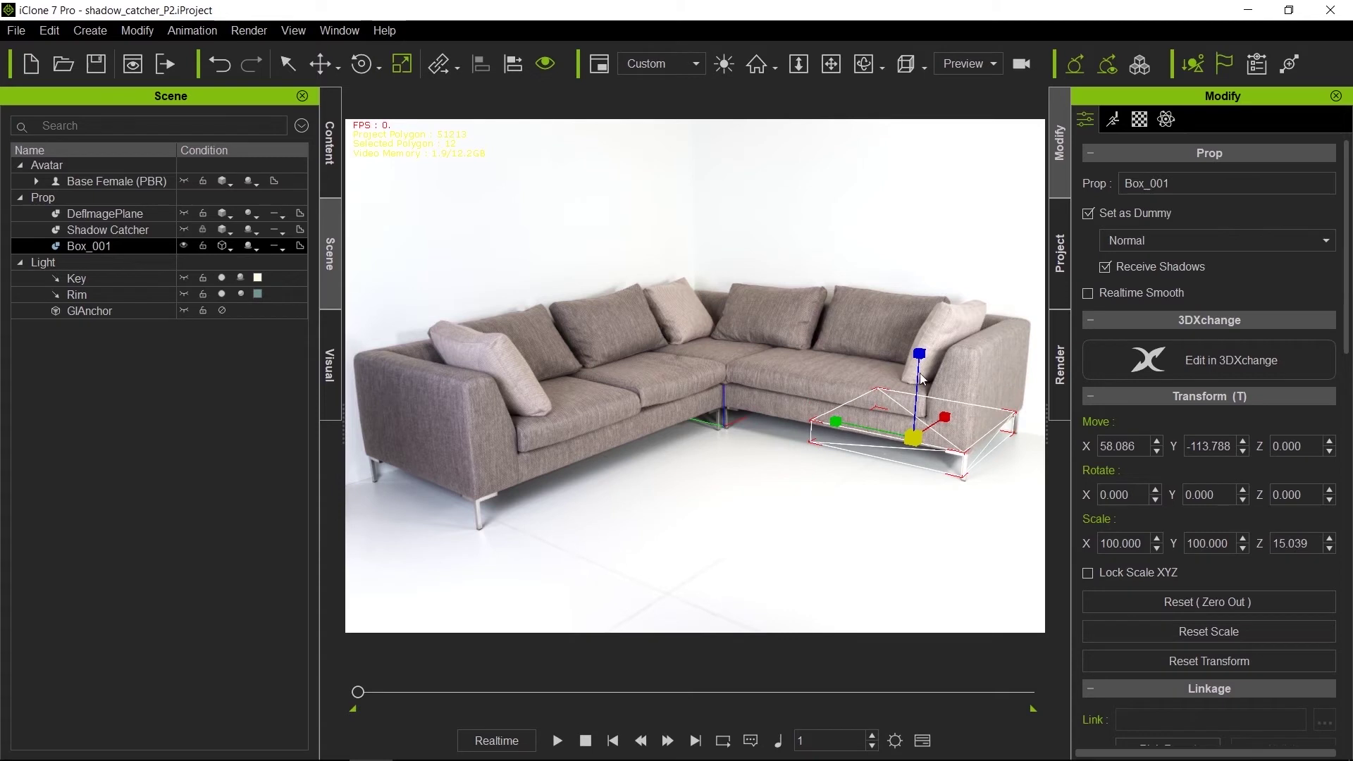
key("w")
mouse_move(919, 357)
left_mouse_down()
mouse_move(920, 338)
mouse_move(920, 367)
left_mouse_up()
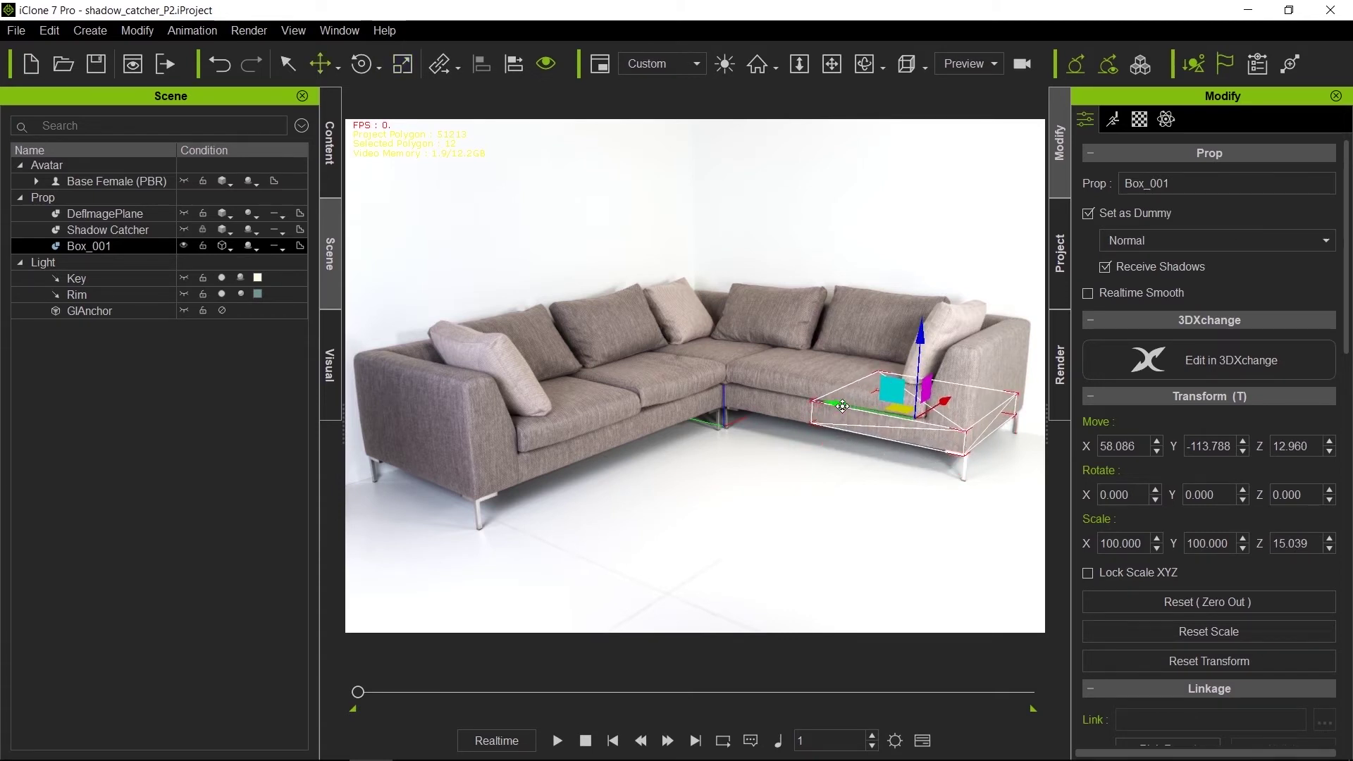
left_click_drag(842, 406, 795, 400)
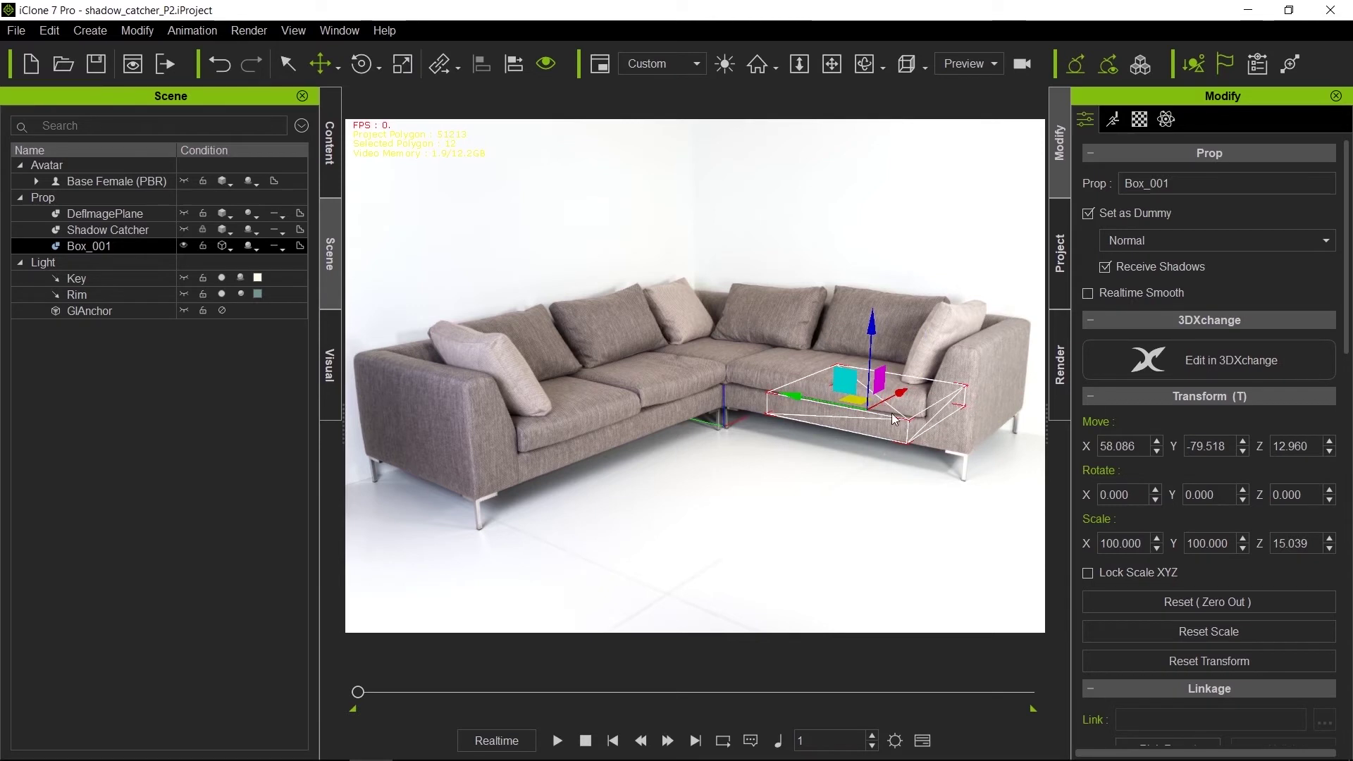
left_click_drag(904, 393, 961, 349)
Fit the slab to the right seat cushions, then clone it as Box_001(0) shifted left
key("r")
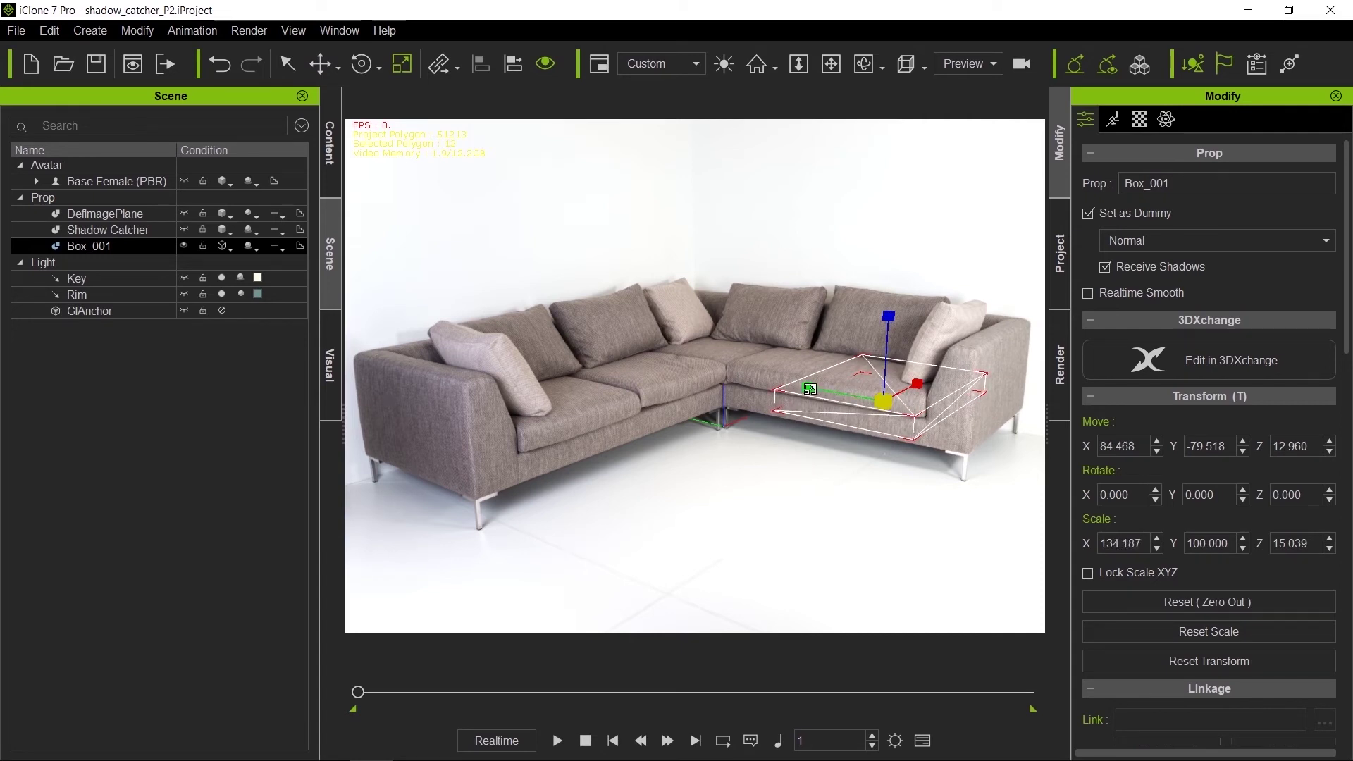
mouse_move(809, 389)
left_mouse_down()
mouse_move(734, 375)
mouse_move(807, 390)
left_mouse_up()
key("w")
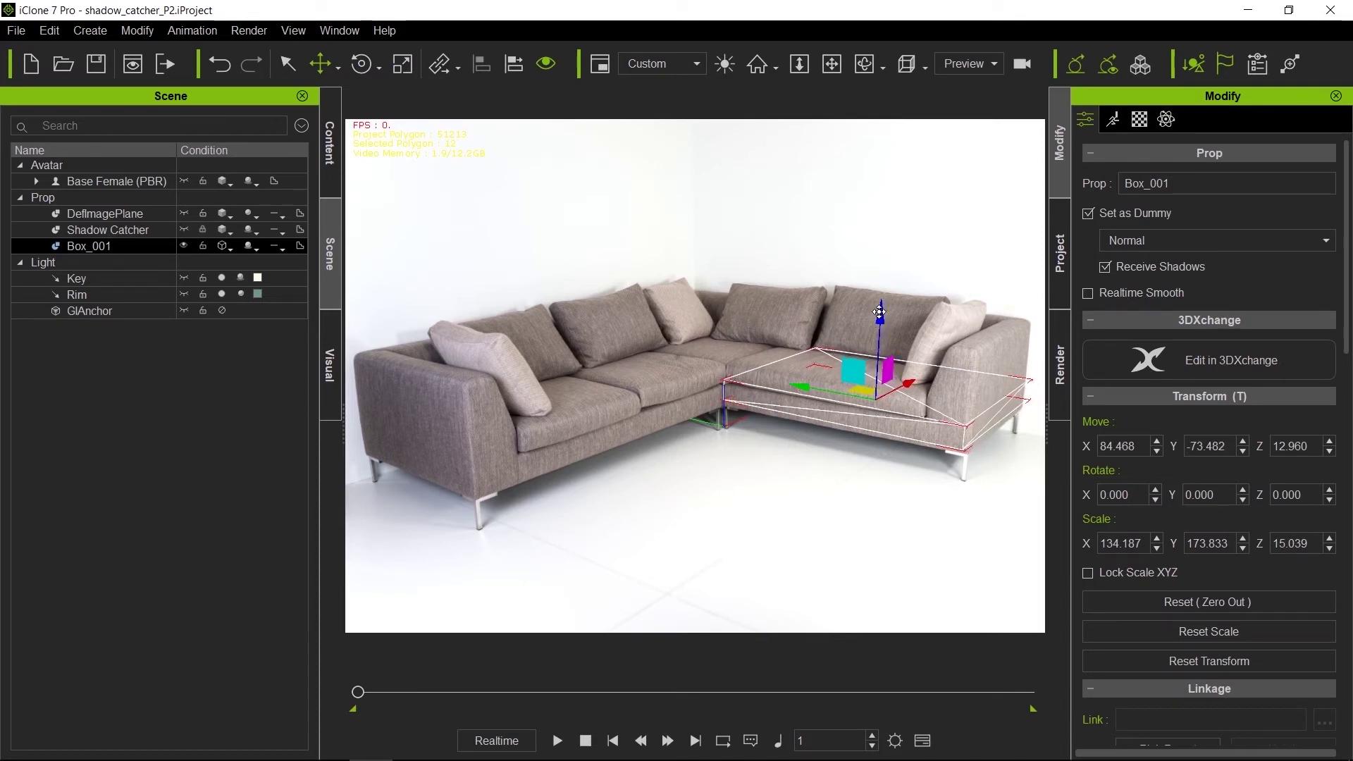
left_click_drag(884, 311, 883, 314)
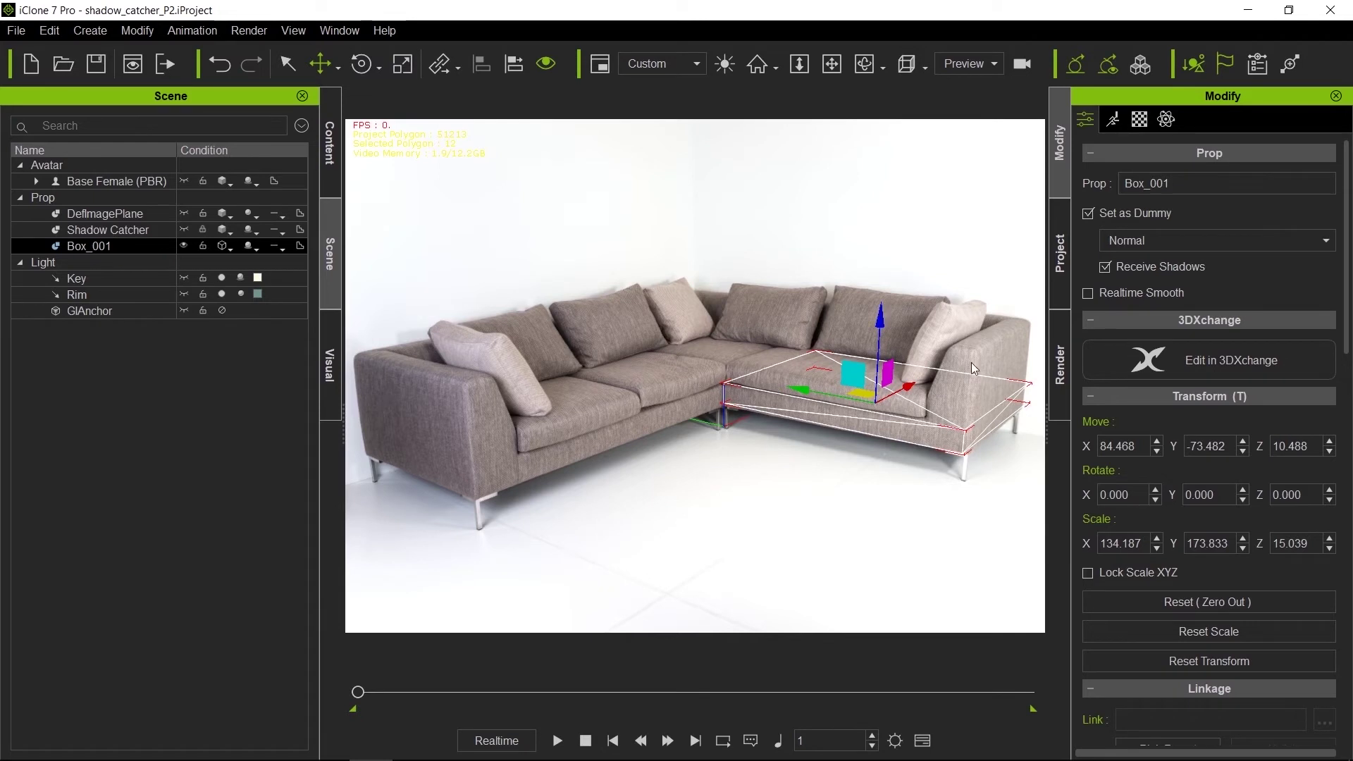
key("r")
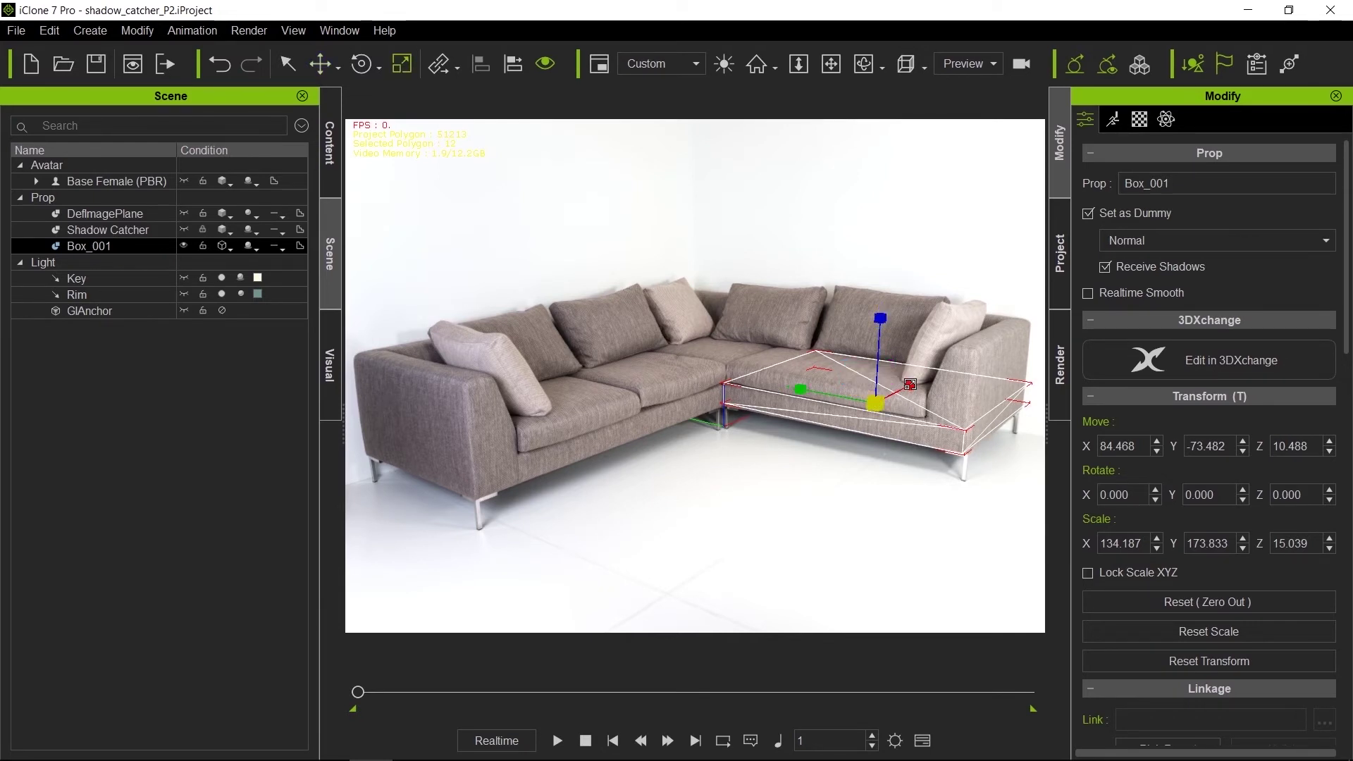
left_click_drag(907, 390, 908, 383)
key("w")
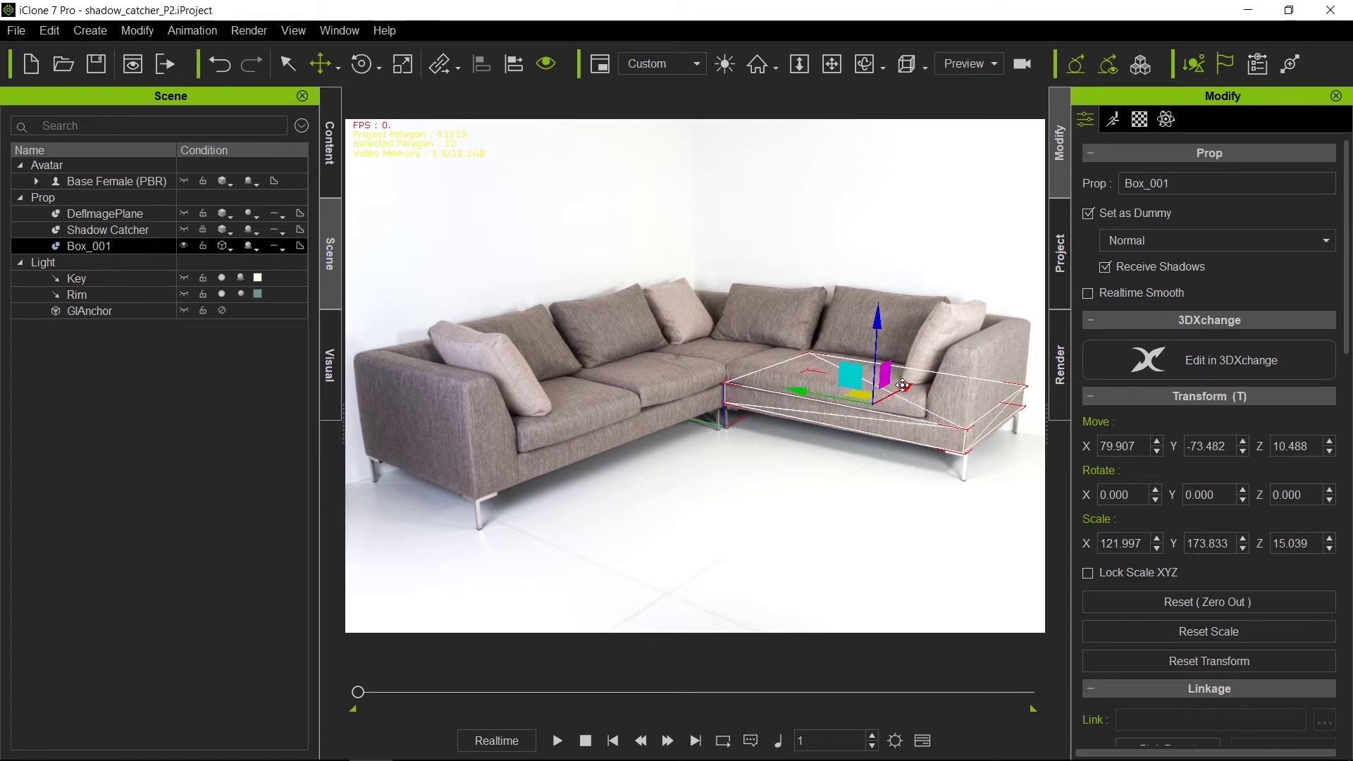
left_click_drag(908, 385, 815, 460, "shift")
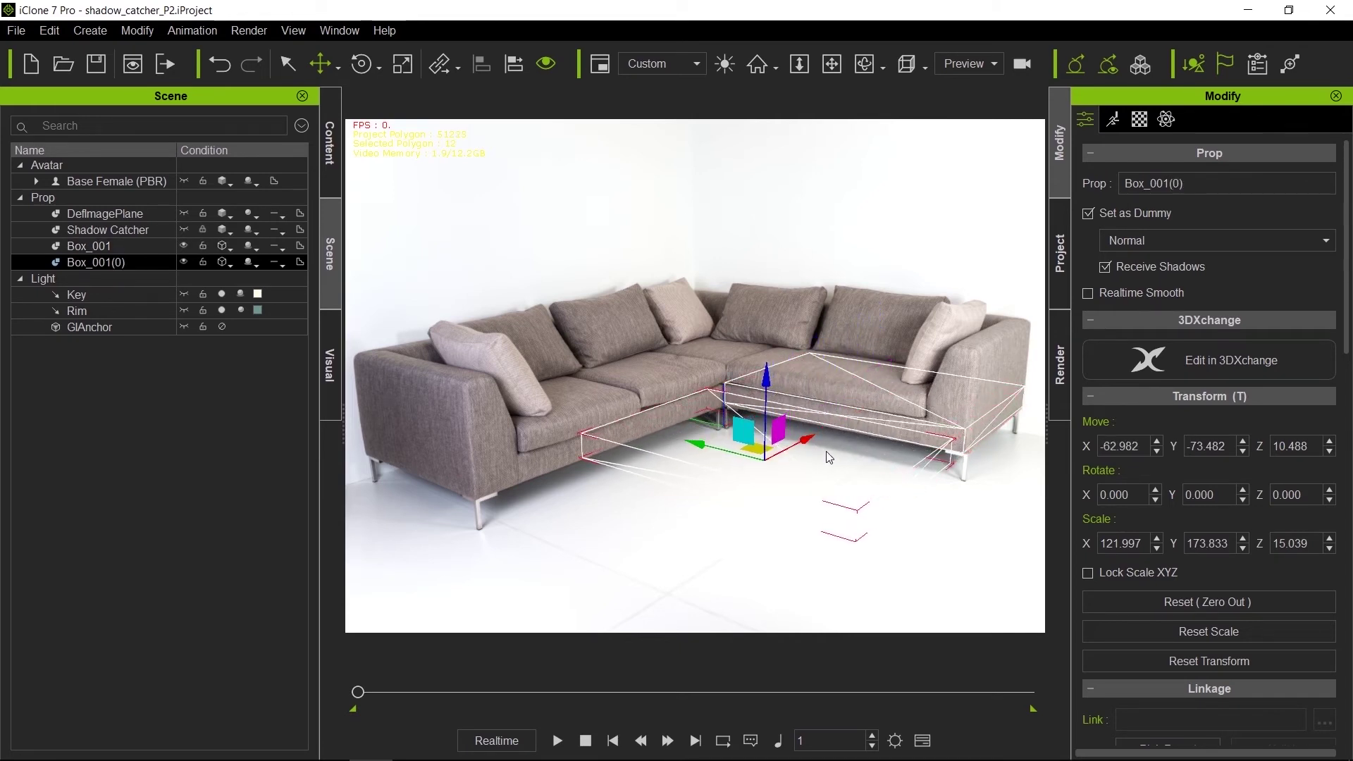
Rotate the copy 270° on Z, move it onto the left seat, and lengthen it
key("e")
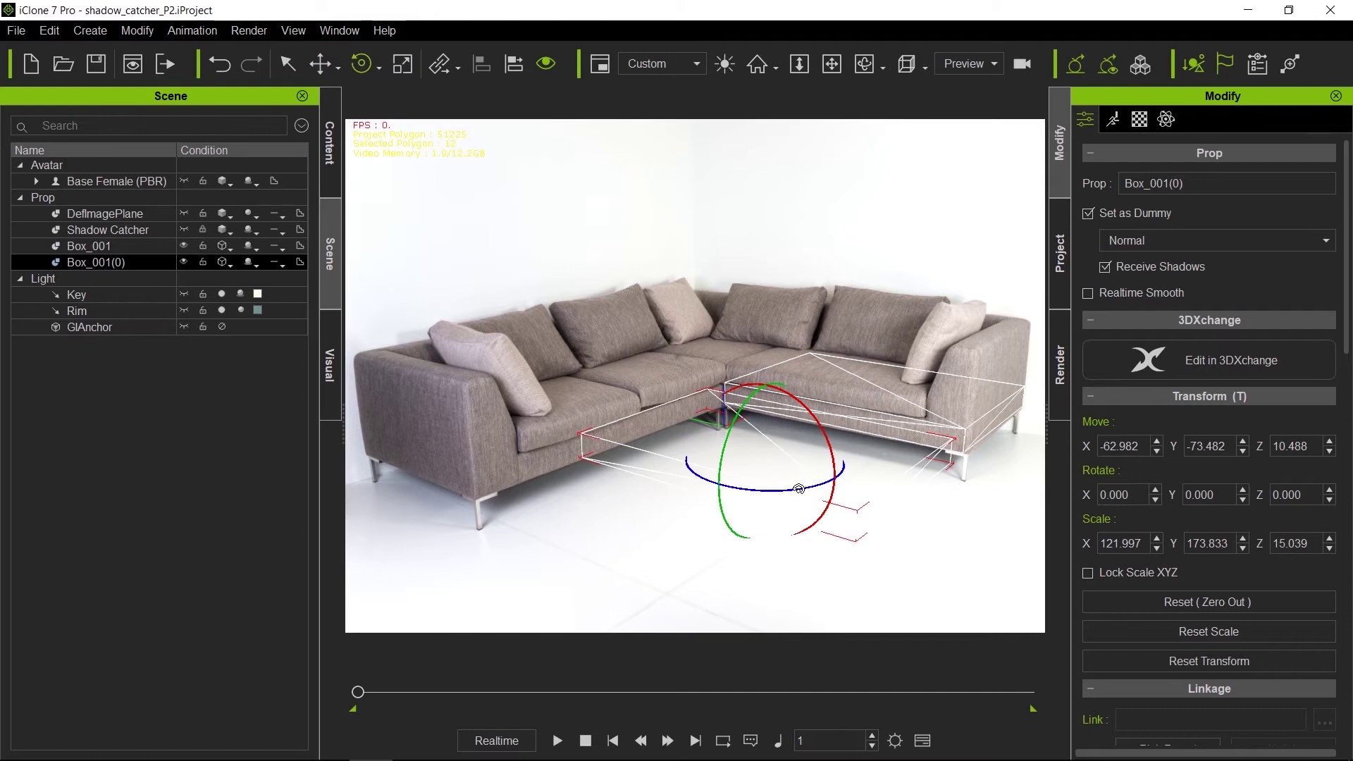
left_click_drag(798, 488, 724, 490)
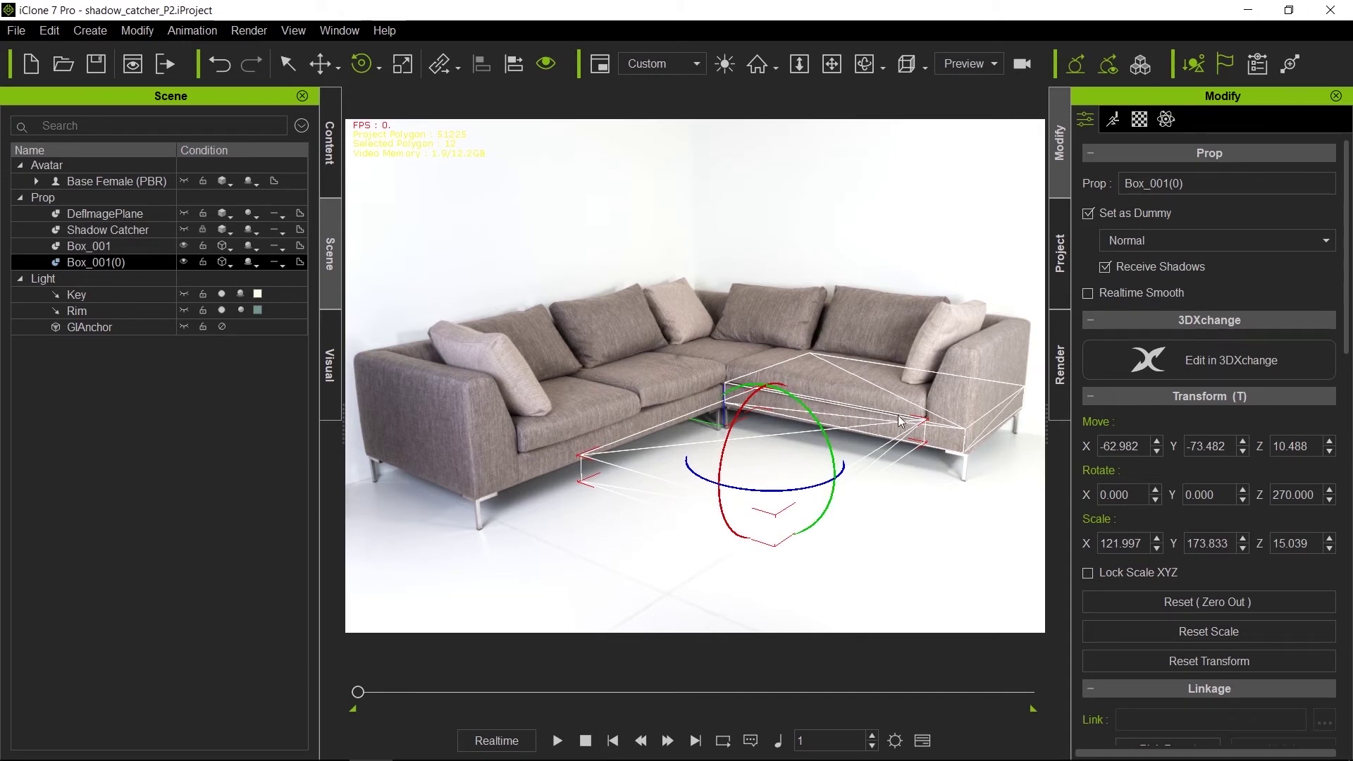
key("w")
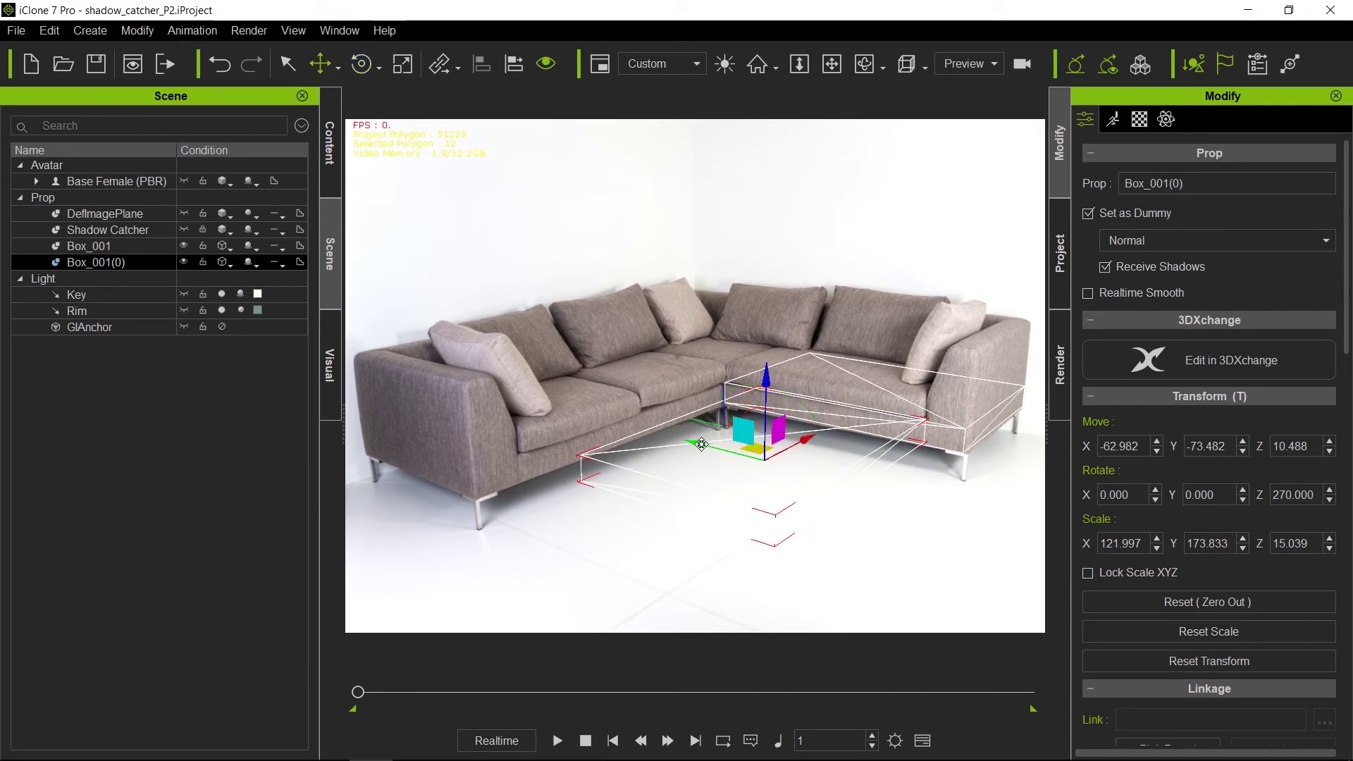
left_click_drag(702, 444, 542, 431)
key("r")
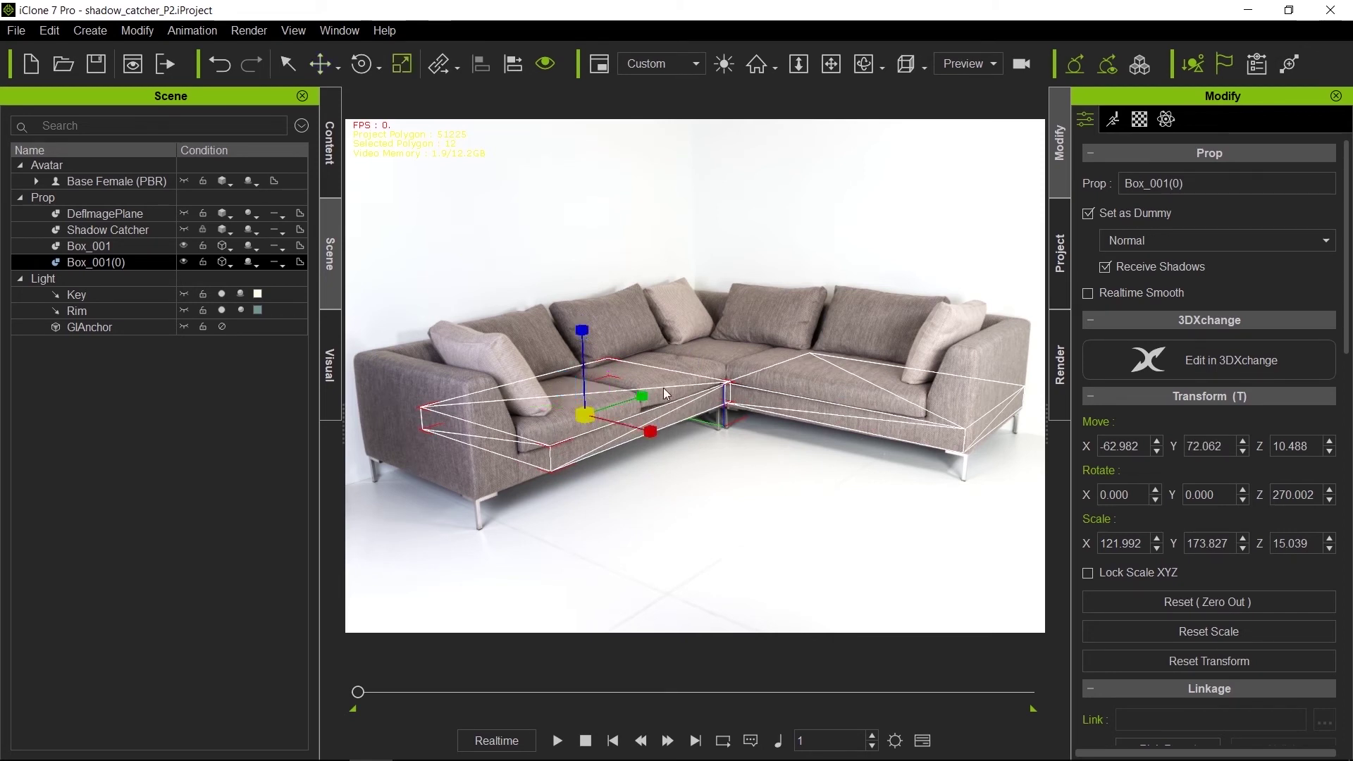
left_click_drag(642, 397, 704, 394)
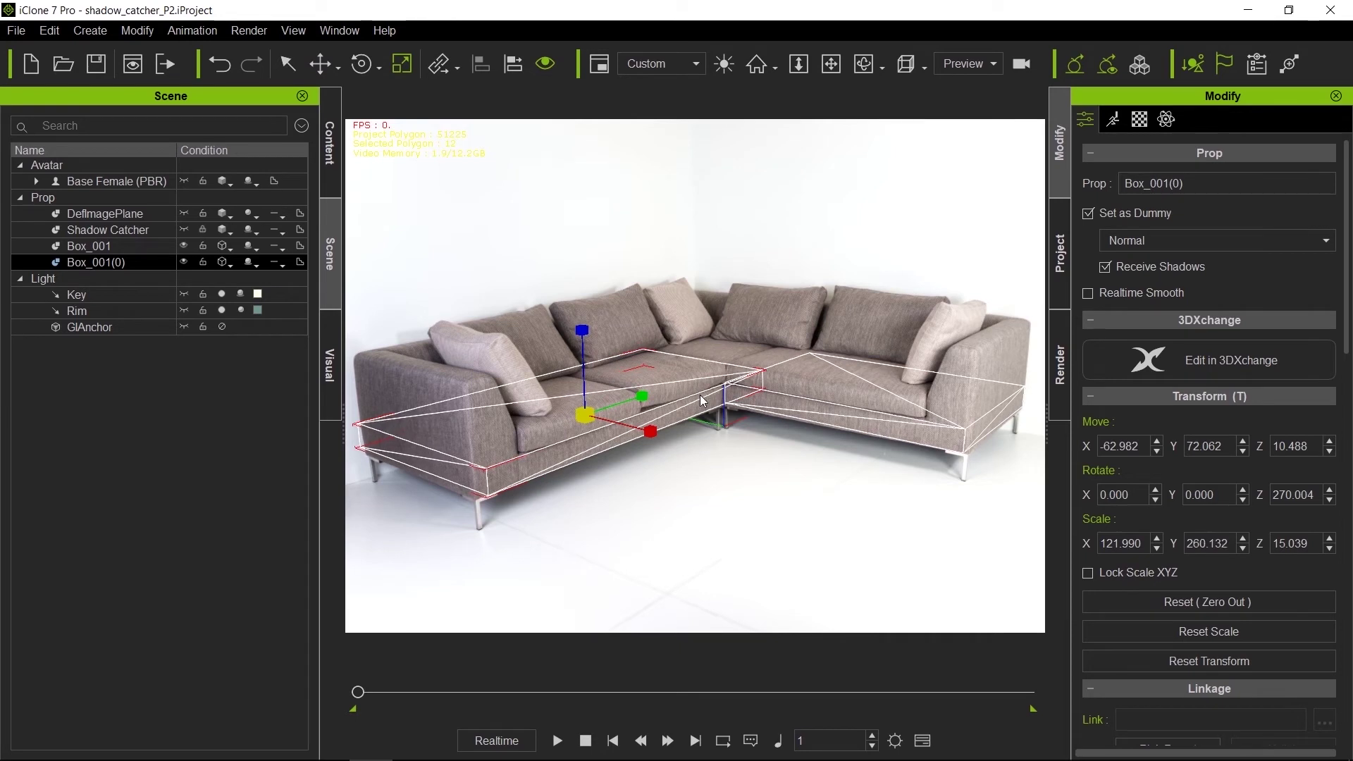
key("w")
left_click_drag(643, 399, 691, 382)
Fine-tune the copy to 105.431 x 326.672 x 15.039 along the left seat, then also select Box_001
key("r")
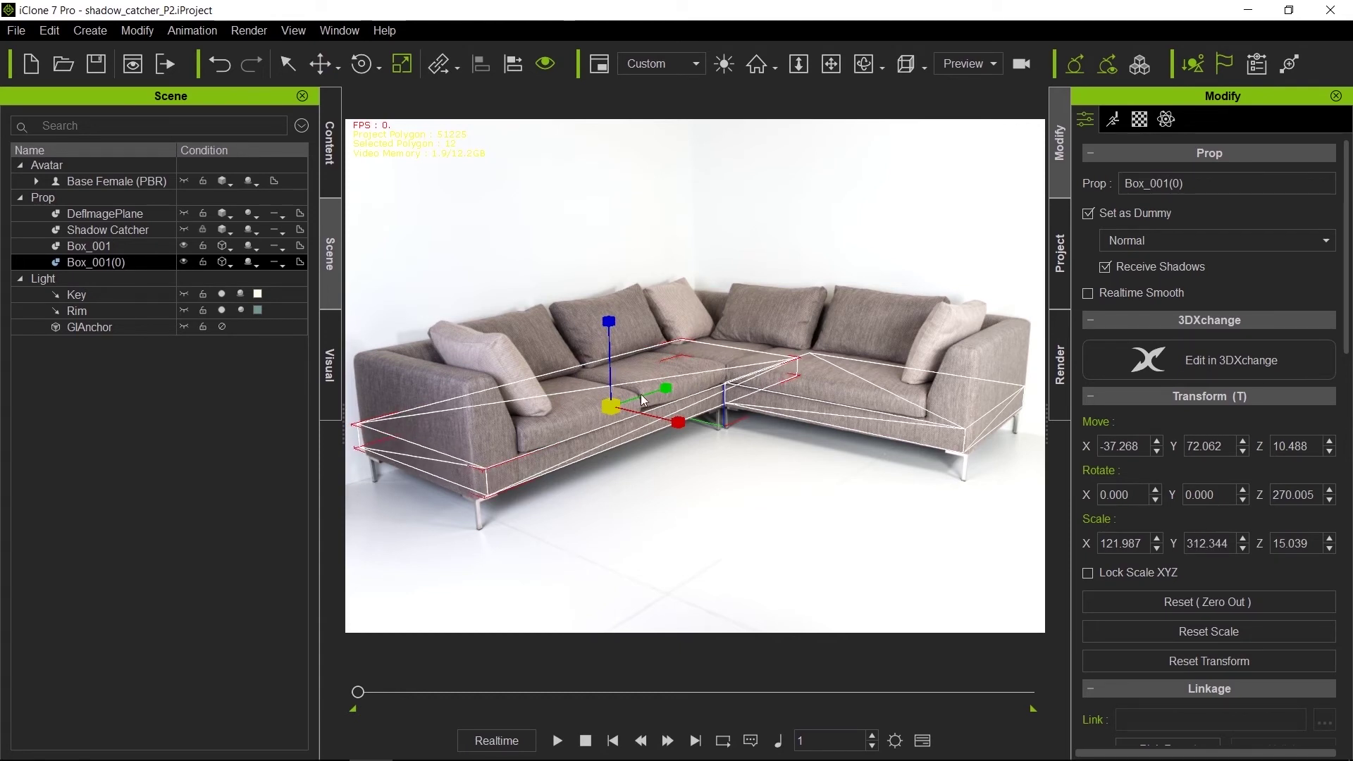
left_click_drag(670, 385, 671, 391)
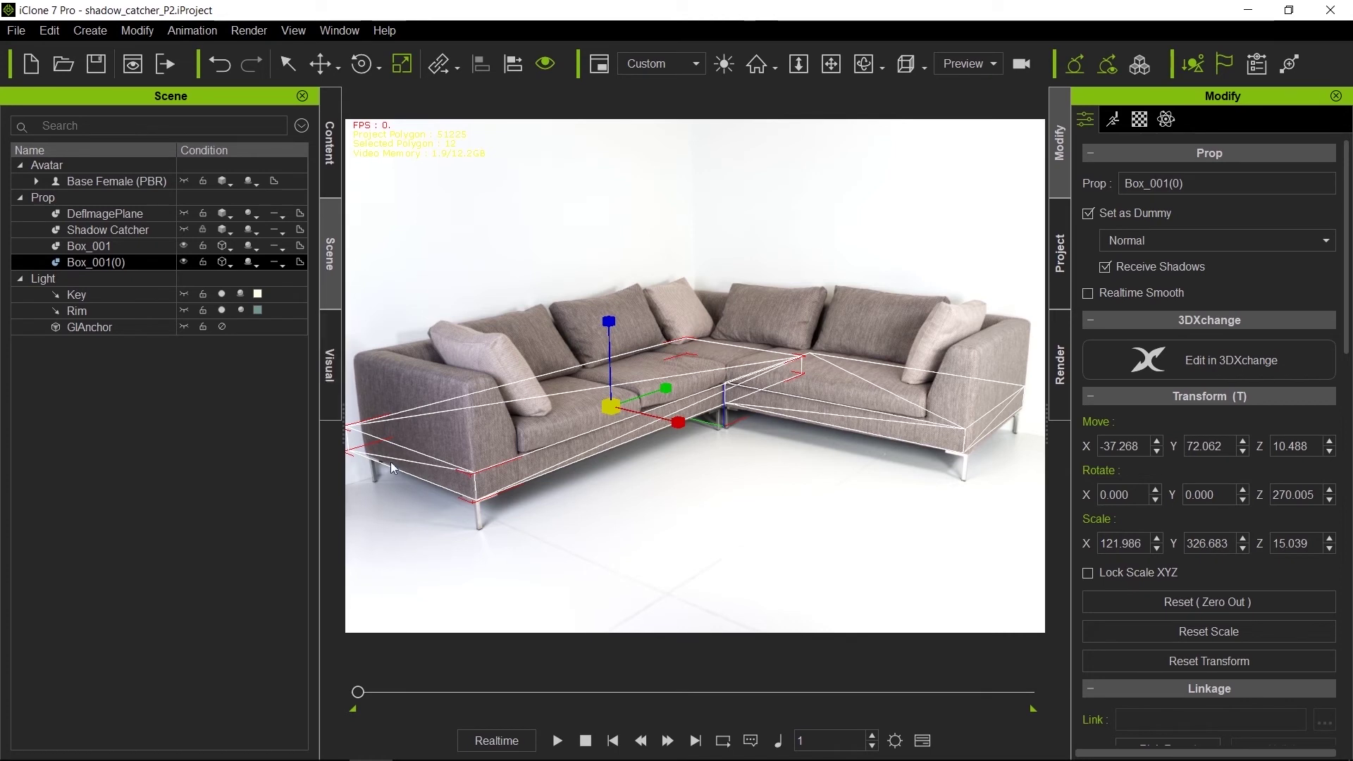
left_click_drag(678, 422, 646, 413)
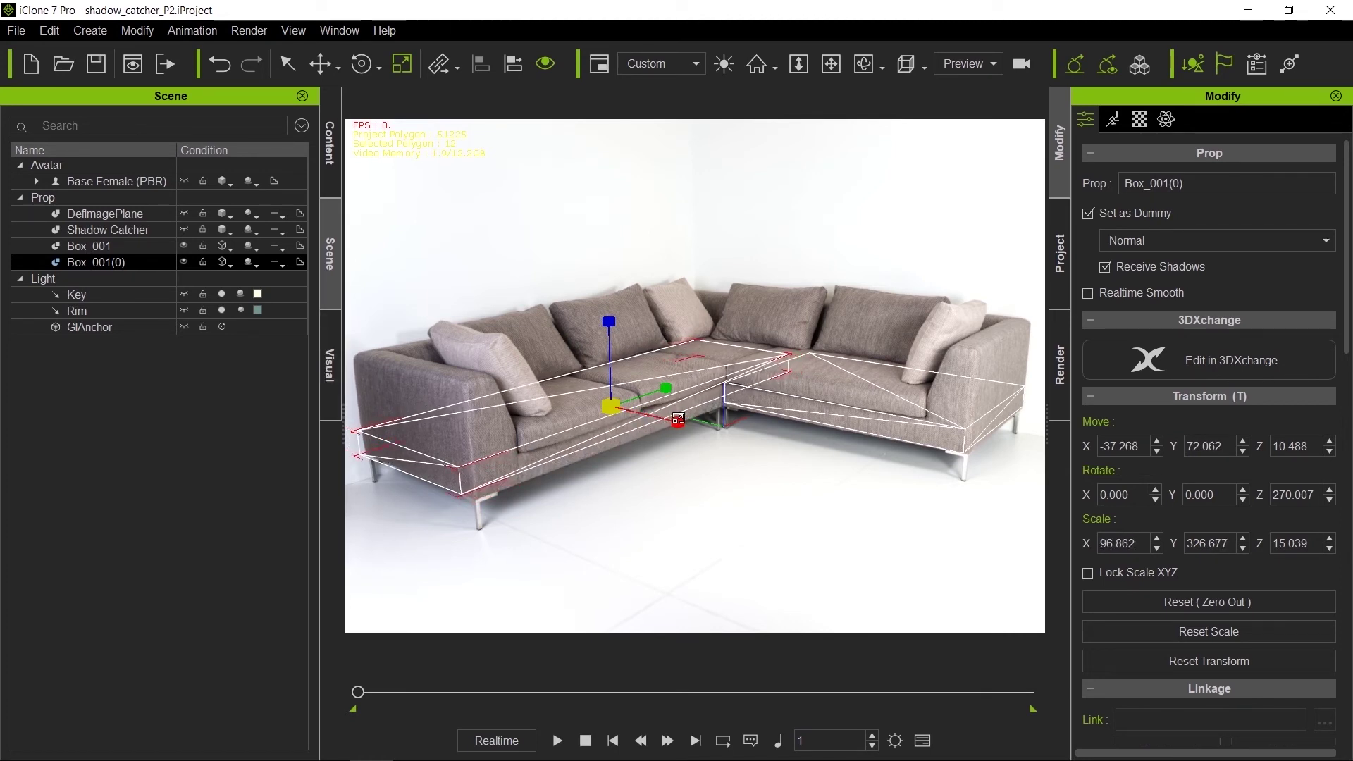
key("w")
left_click_drag(552, 393, 558, 399)
key("r")
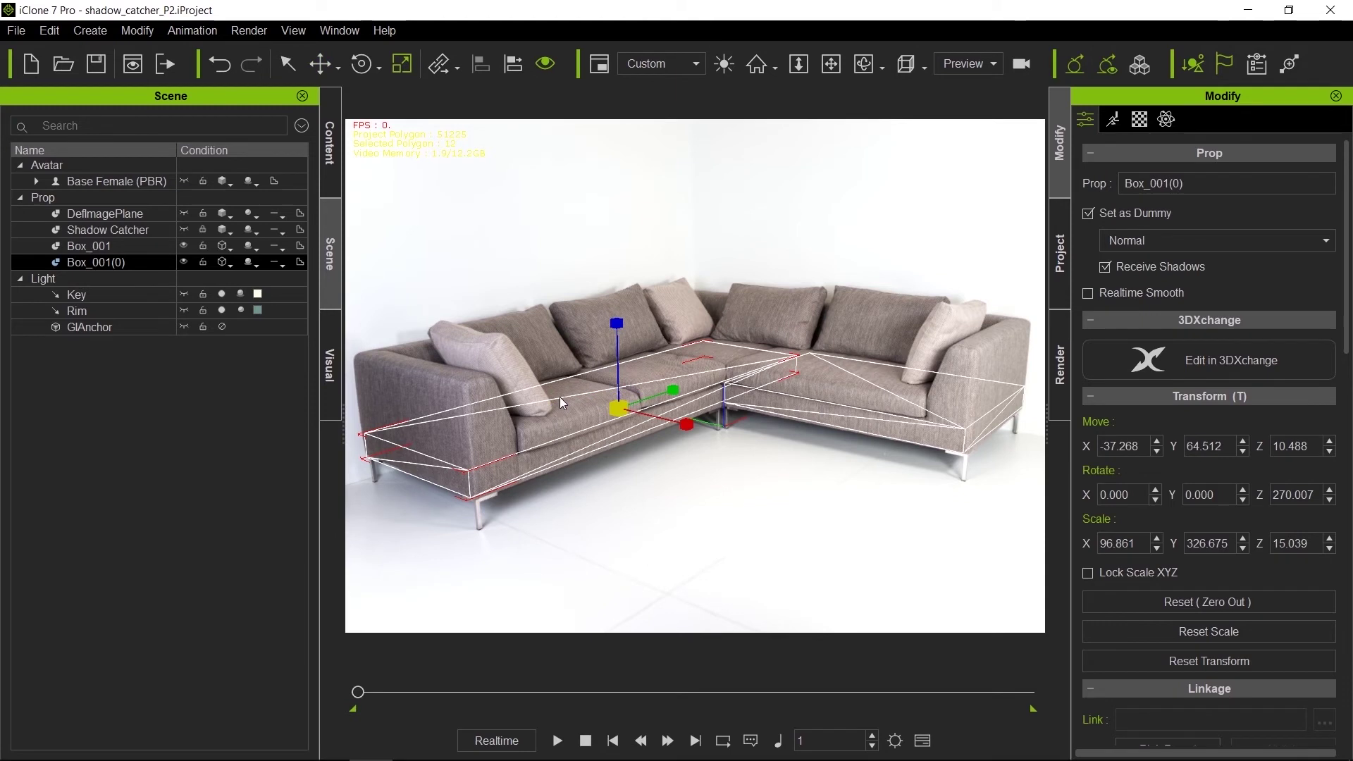
left_click_drag(686, 425, 699, 428)
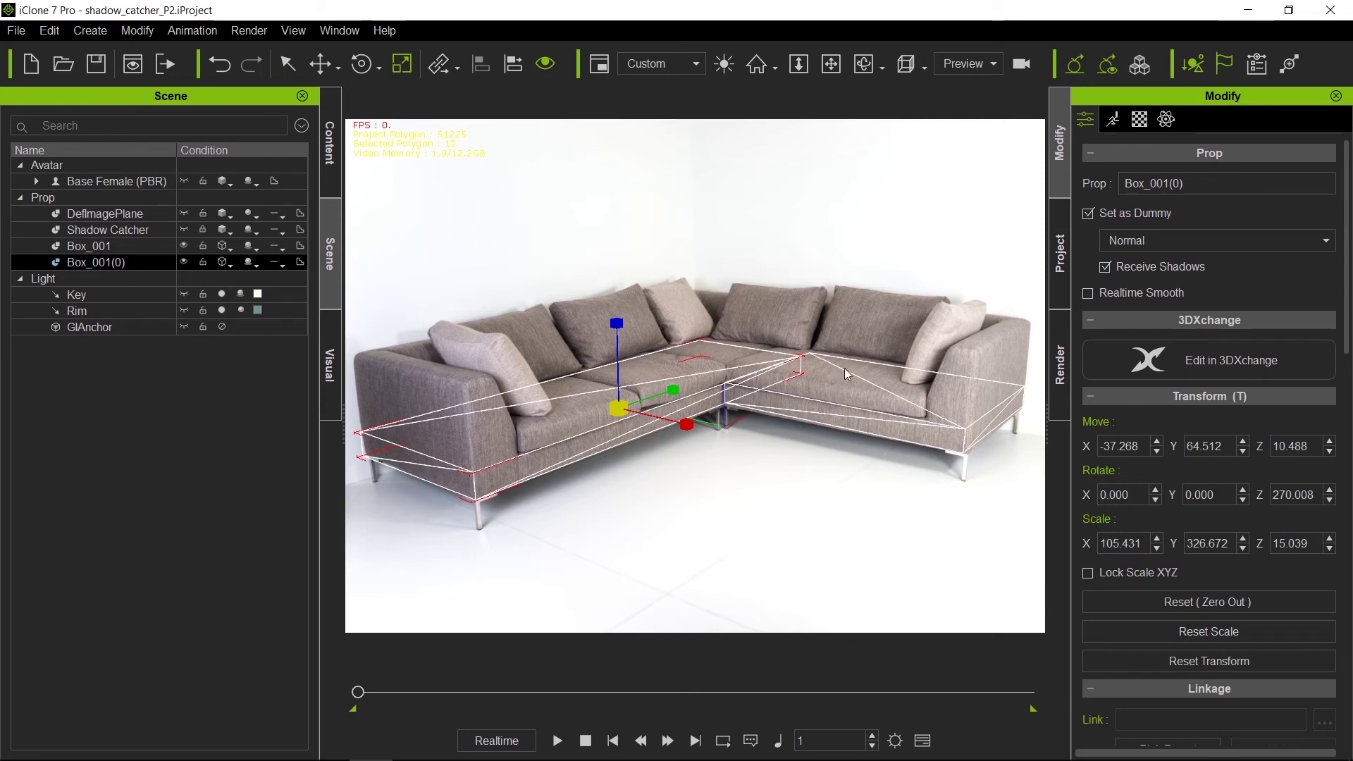
key("w")
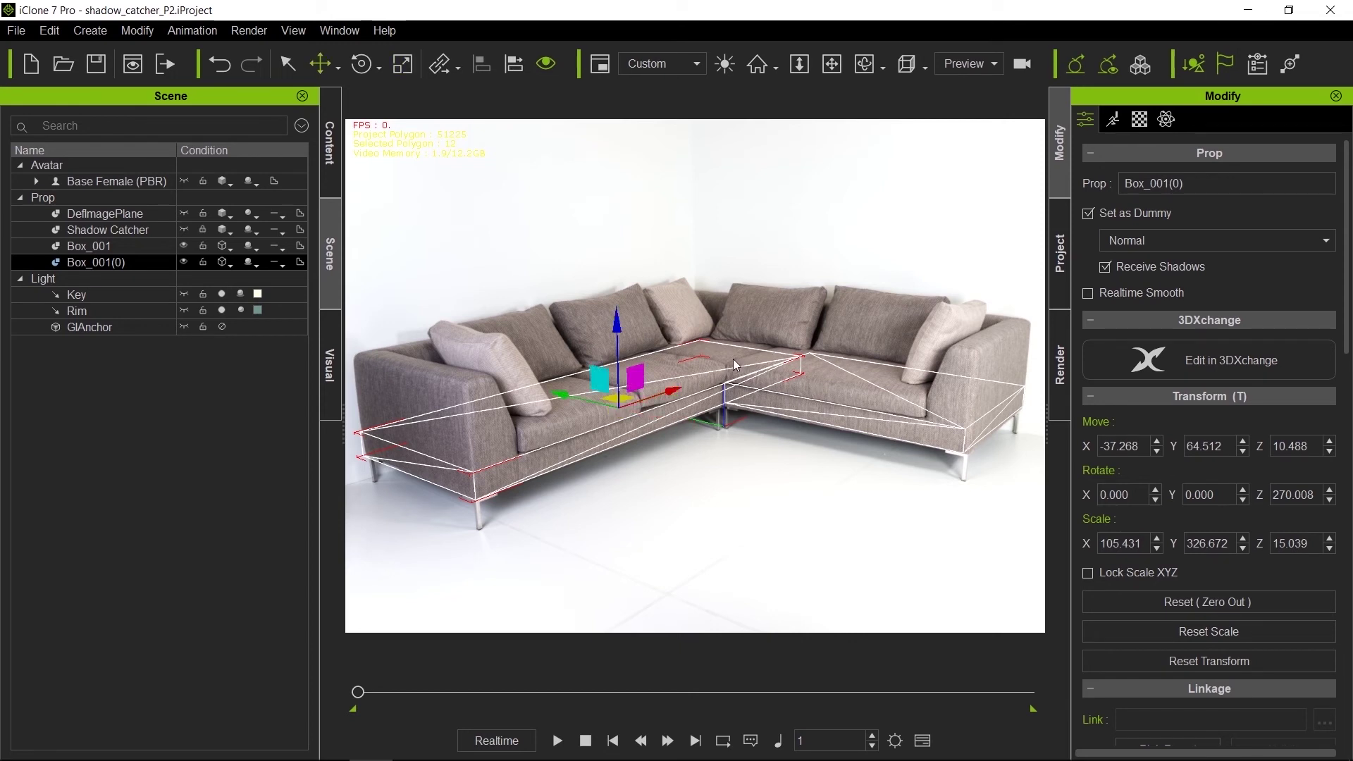
left_click(827, 376, "ctrl")
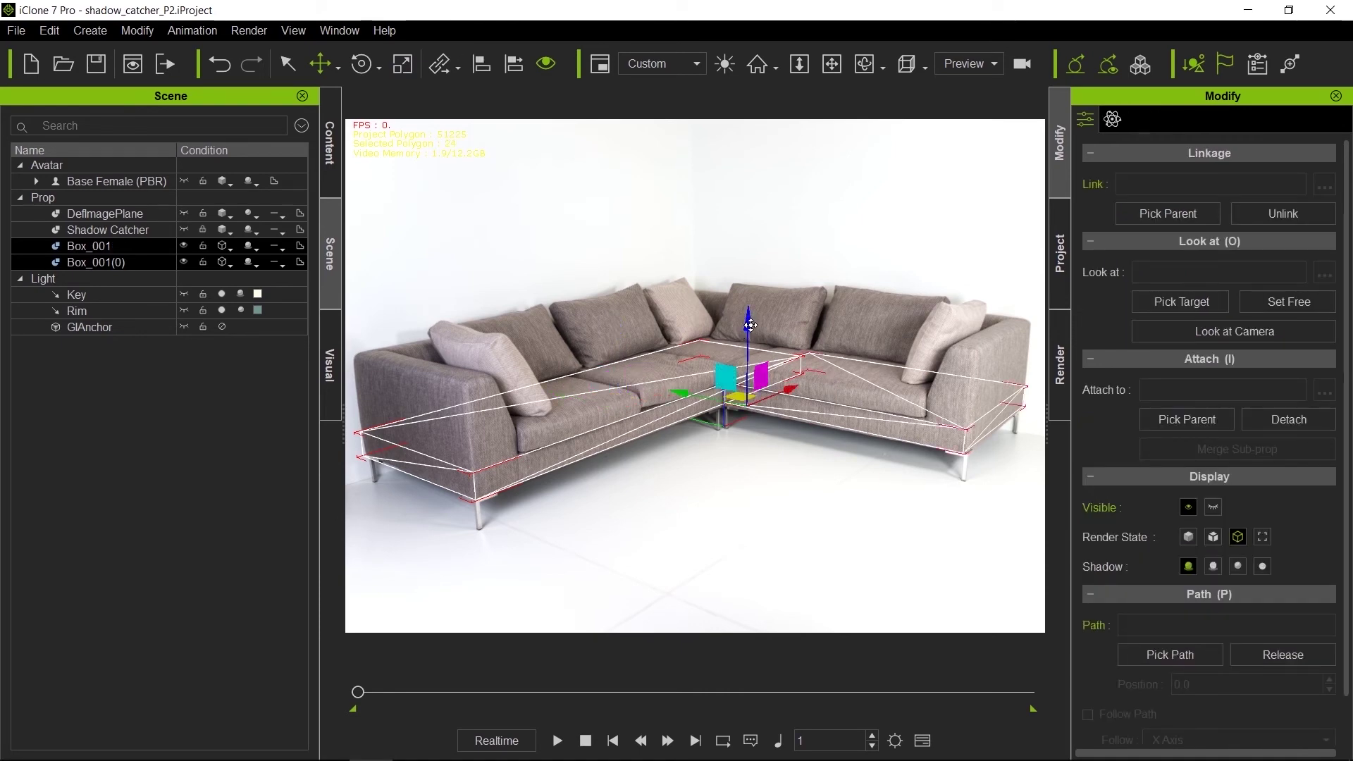
Duplicate both seat slabs and resize and position Box_001(2) along Y to fit its seat section
left_click_drag(750, 325, 751, 302, "shift")
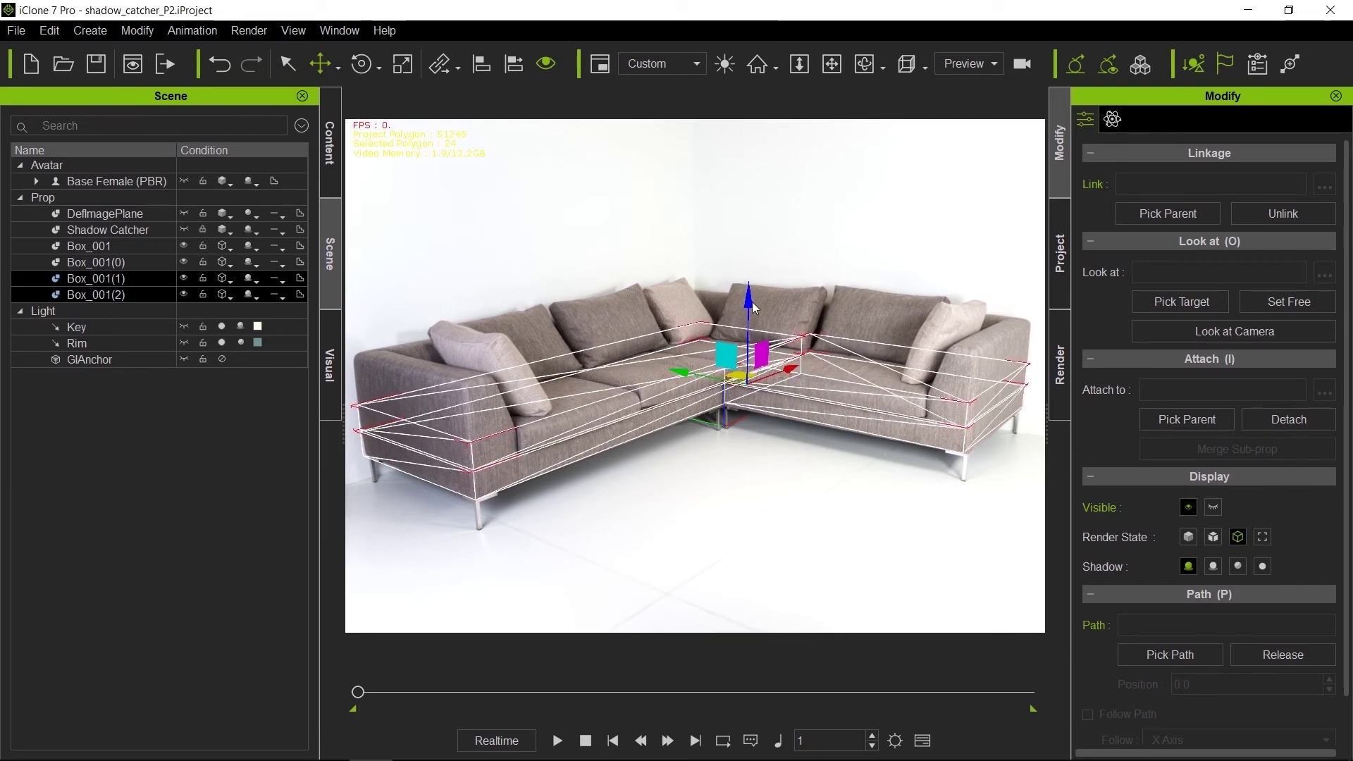
left_click(872, 368)
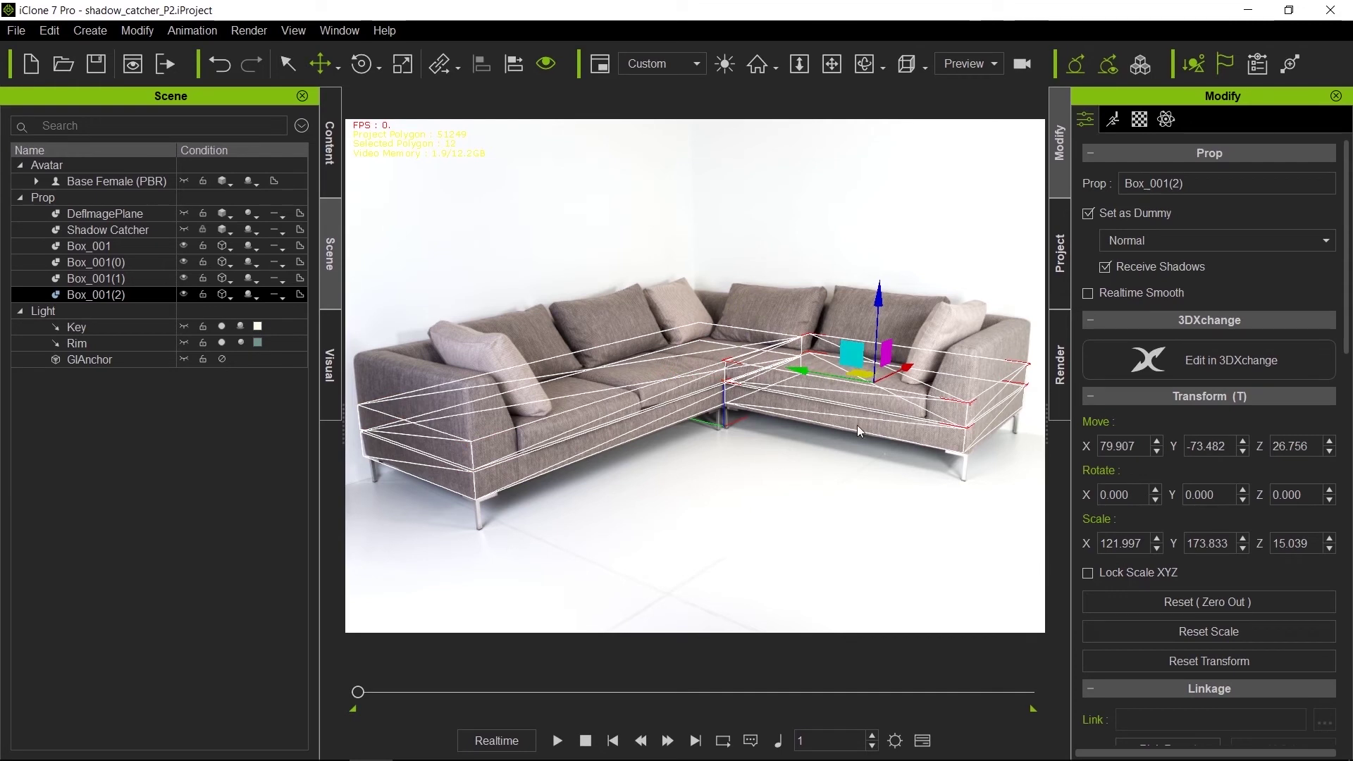
key("r")
left_click_drag(799, 364, 828, 380)
key("e")
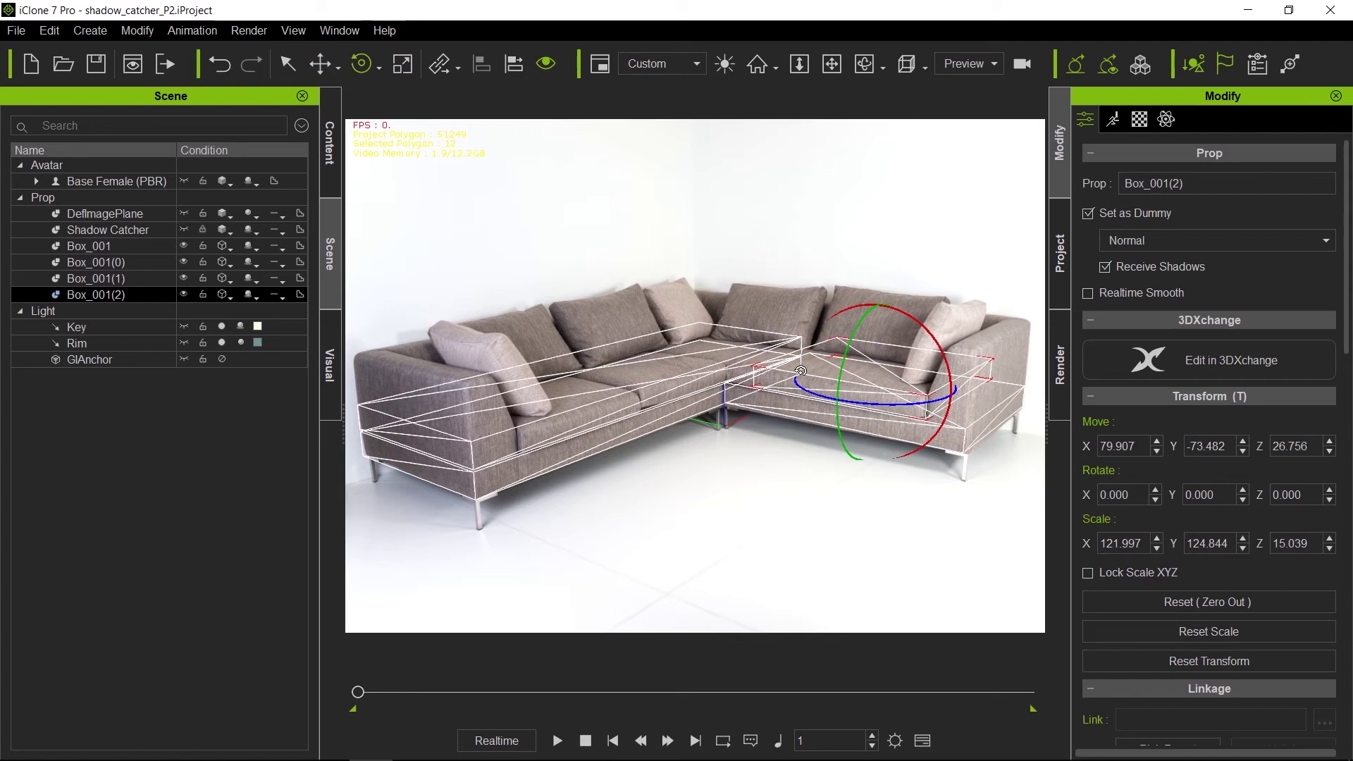
key("w")
mouse_move(799, 373)
left_mouse_down()
mouse_move(776, 375)
mouse_move(791, 372)
left_mouse_up()
key("r")
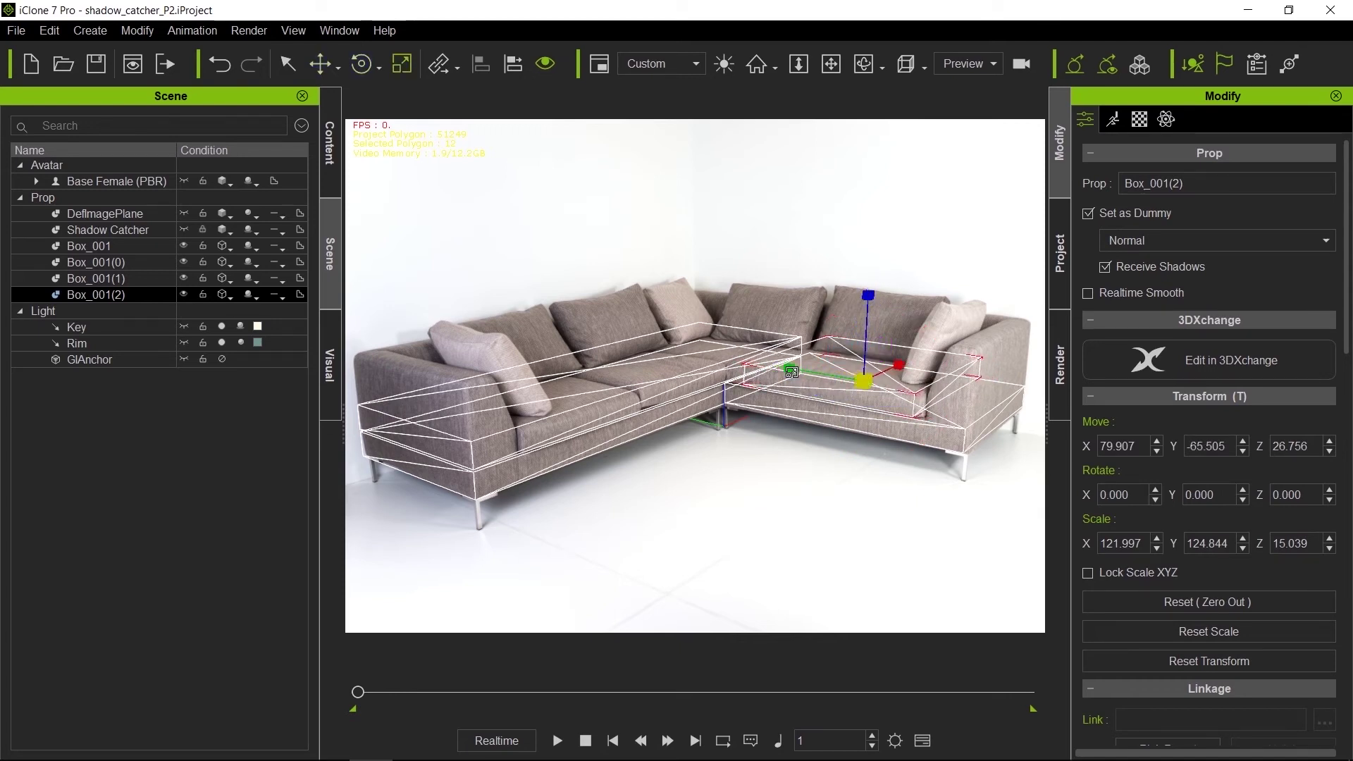
left_click_drag(792, 371, 781, 374)
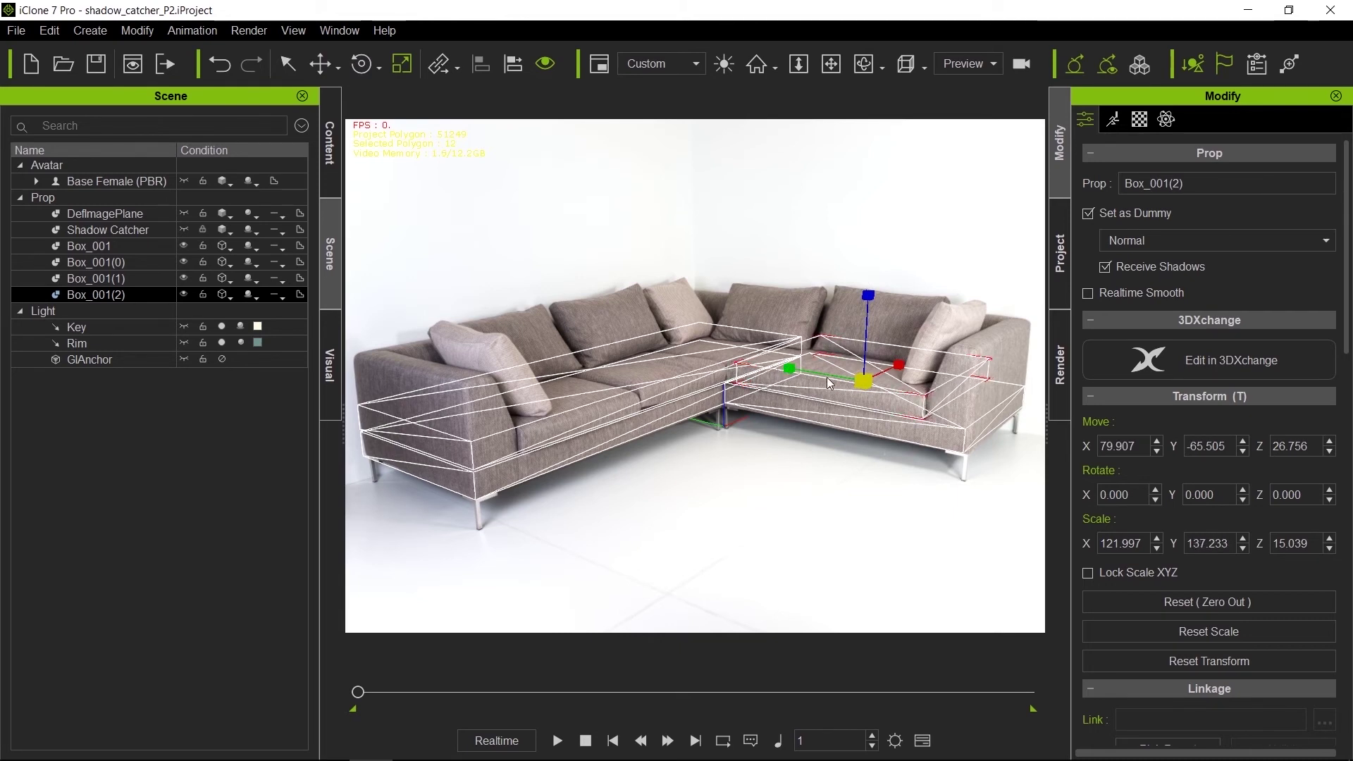
key("w")
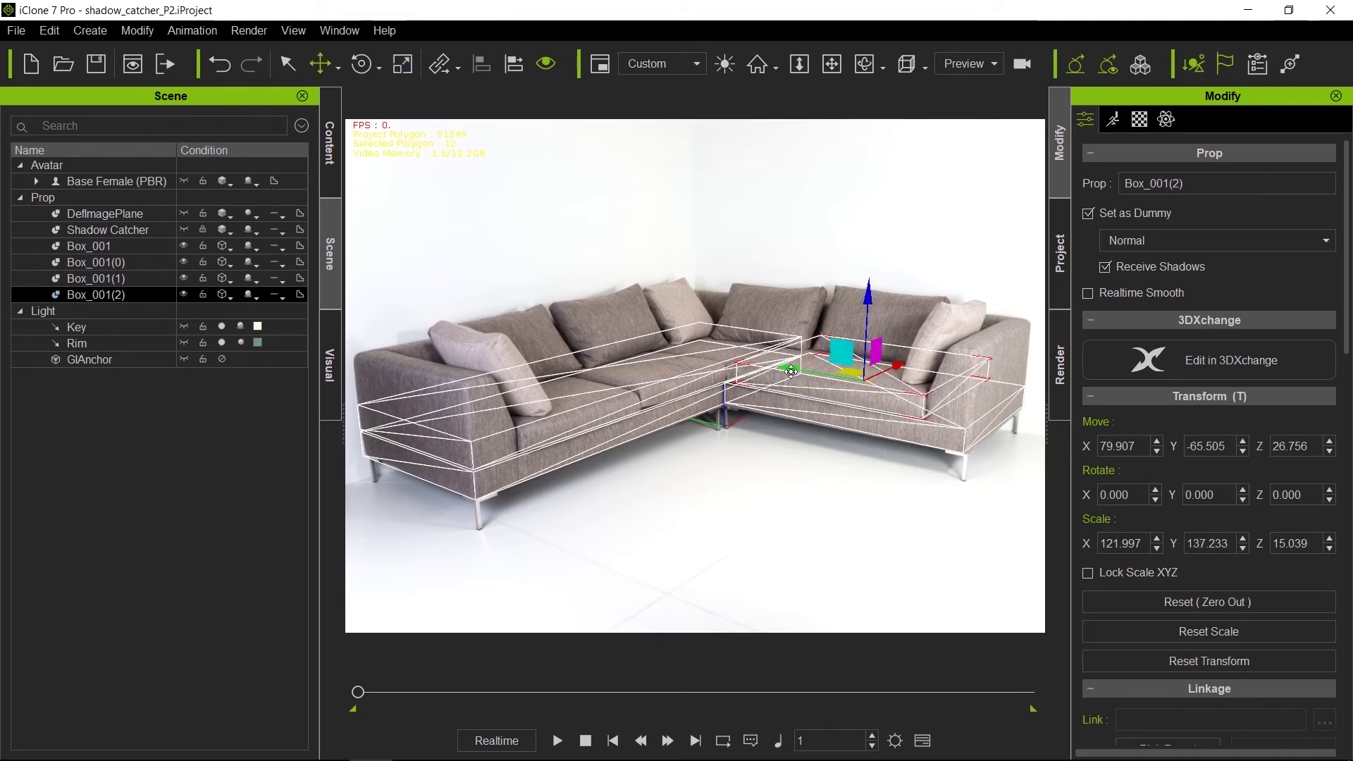
left_click_drag(792, 371, 790, 372)
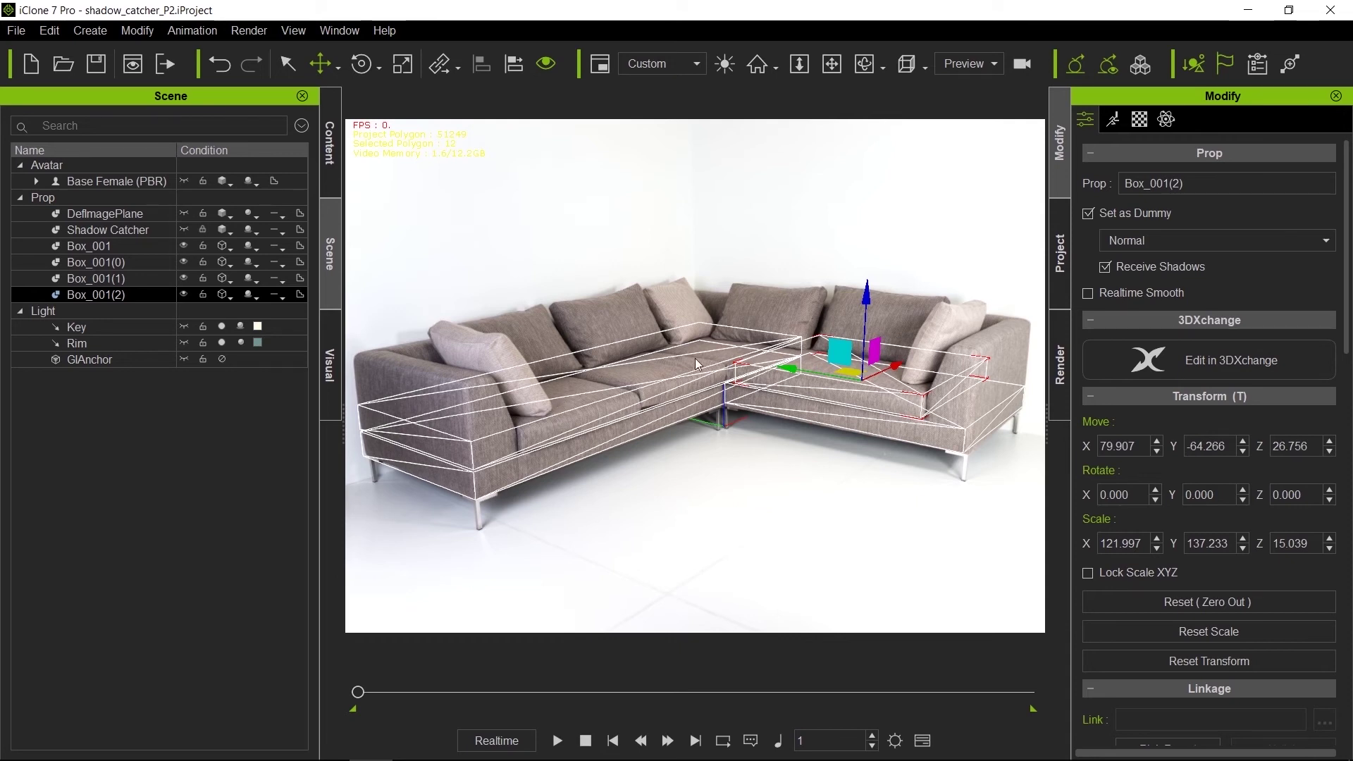
Scale Box_001(1) to 105.425 x 90.794 x 15.039 and align it over the corner seat
left_click(638, 370)
key("r")
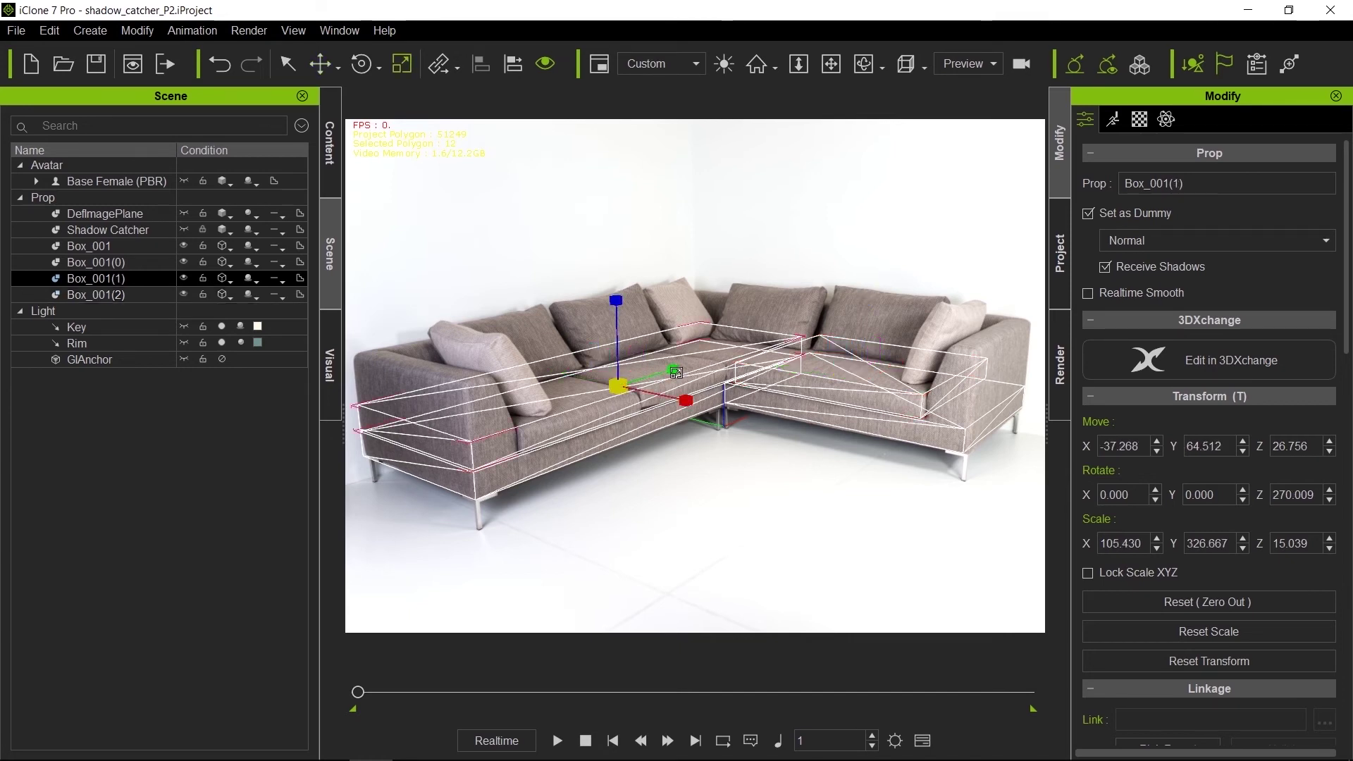
left_click_drag(676, 372, 527, 434)
key("w")
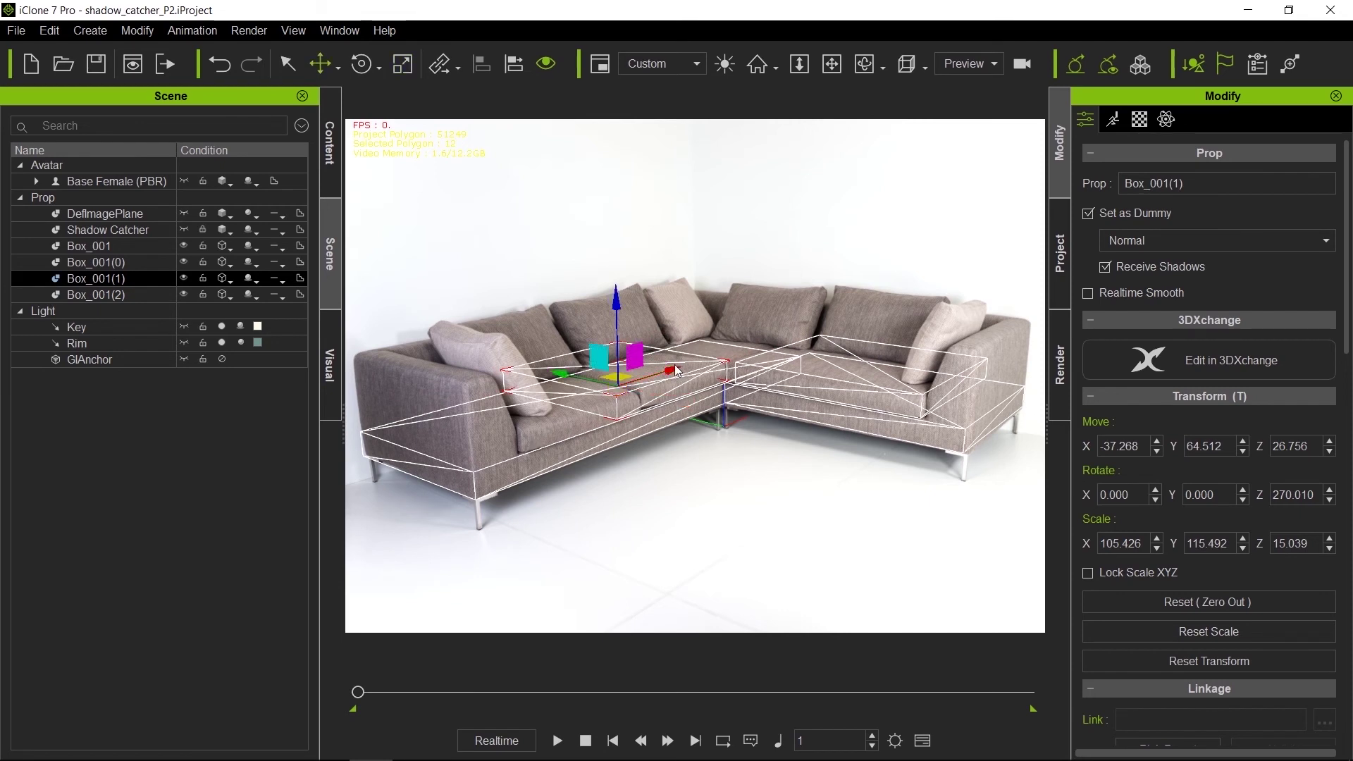
mouse_move(672, 372)
left_mouse_down()
mouse_move(661, 374)
mouse_move(713, 377)
mouse_move(658, 375)
left_mouse_up()
key("r")
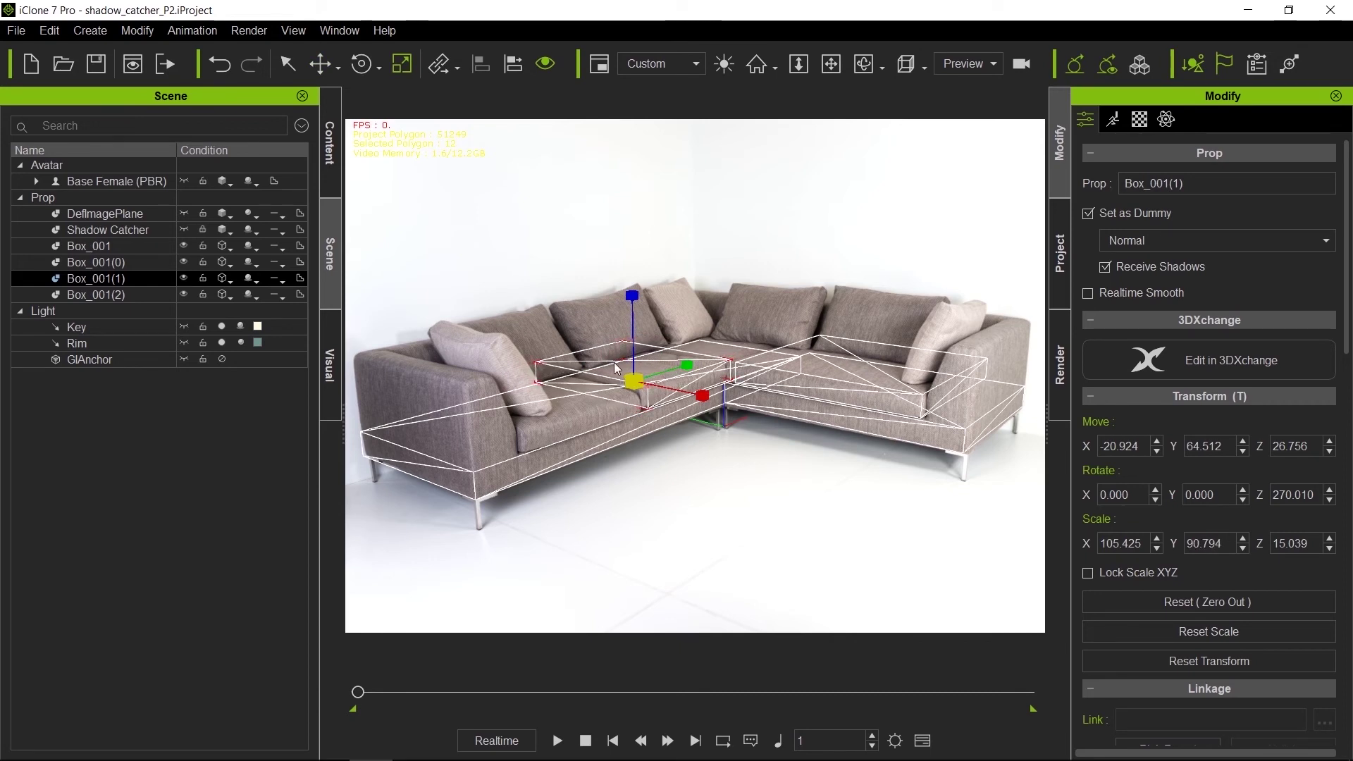
key("w")
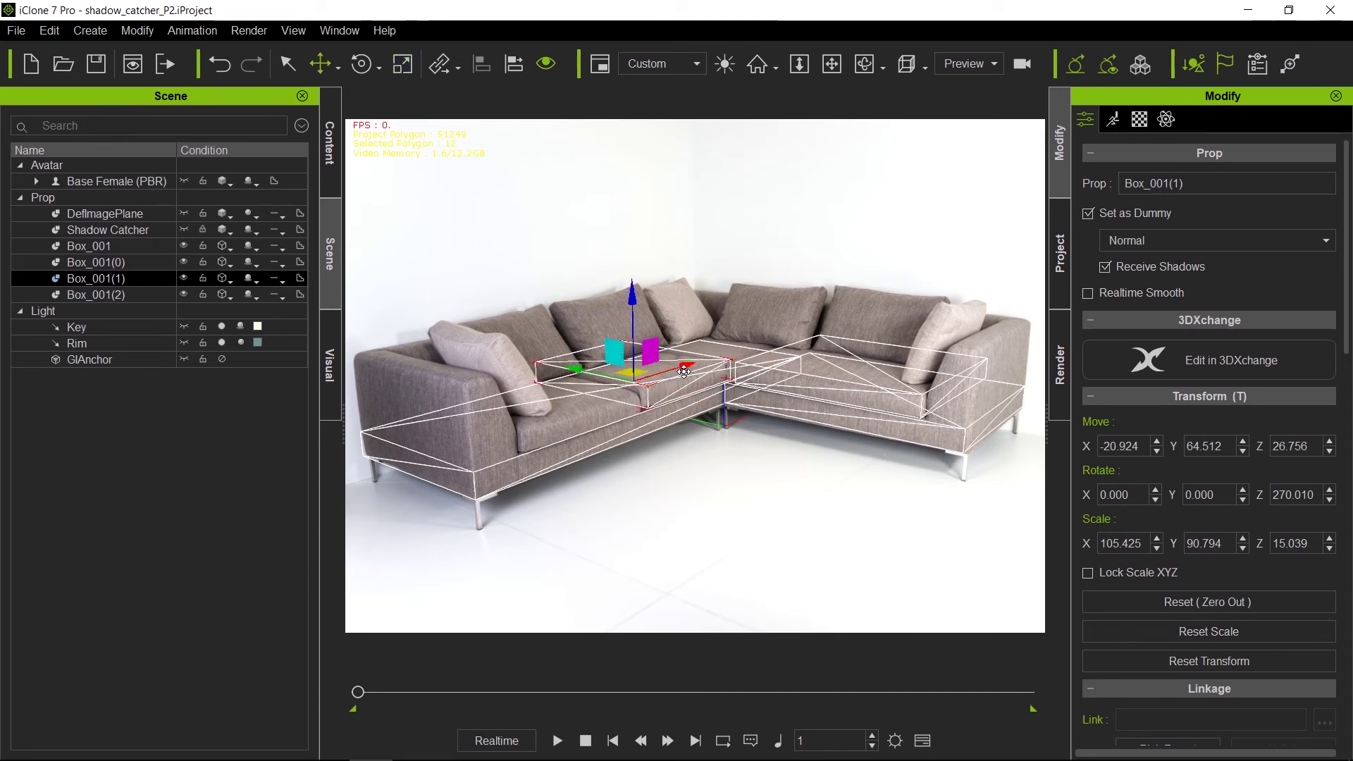
left_click_drag(685, 367, 682, 367)
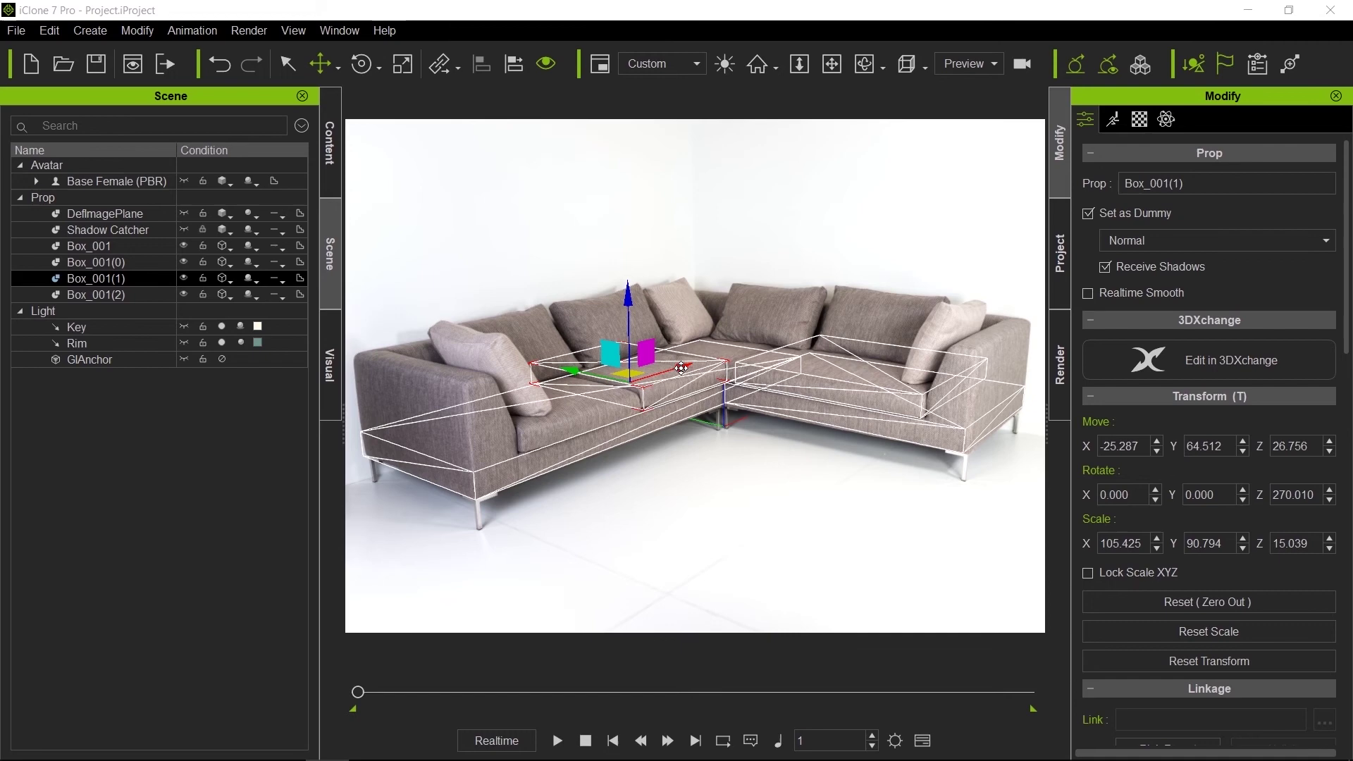
Duplicate the seat boxes and shape Box_001(5) into a raised back-cushion box
left_click_drag(675, 369, 608, 390, "ctrl")
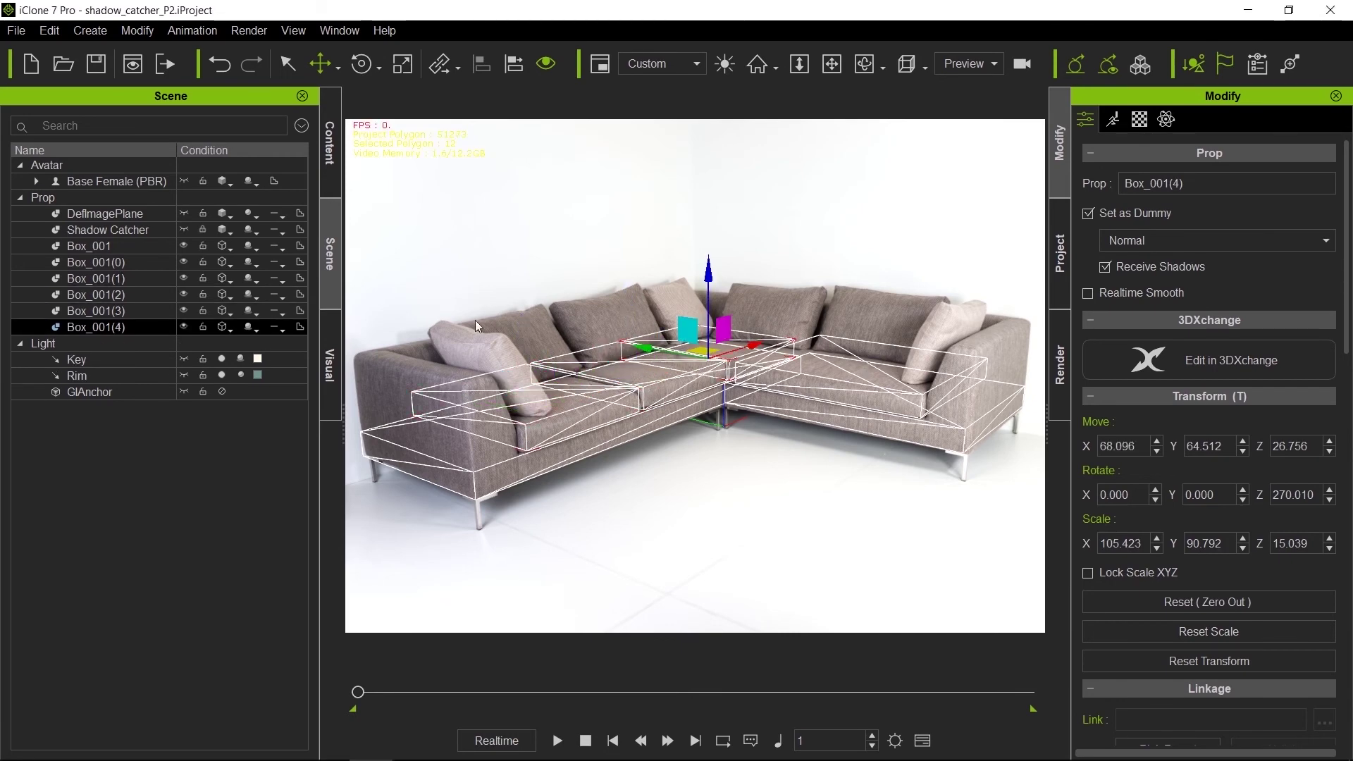
left_click_drag(513, 363, 606, 303)
key("e")
left_click(742, 323)
left_click_drag(742, 323, 698, 324)
key("w")
left_click(99, 360)
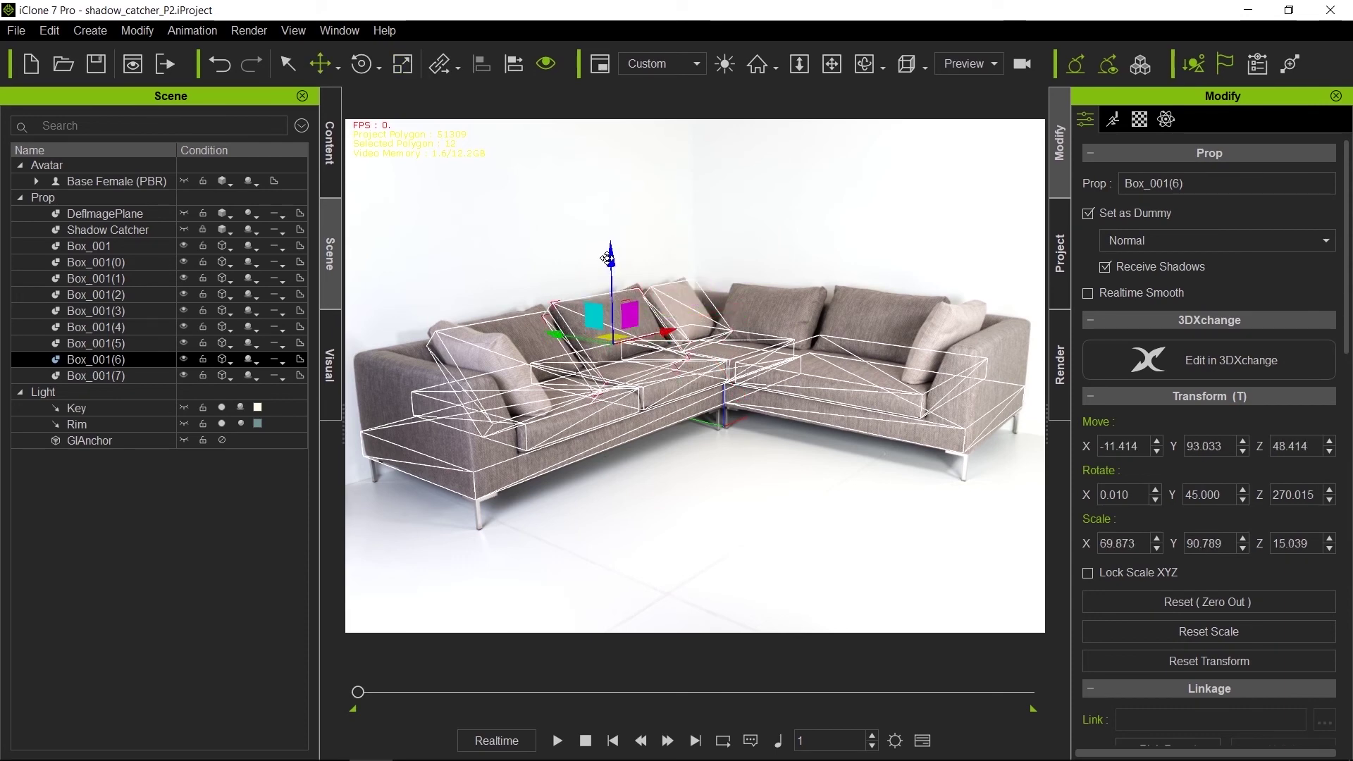
left_click(99, 376)
left_click(141, 529)
Show the Base Female, shift her back and slightly left, then hide her again
left_click(117, 182)
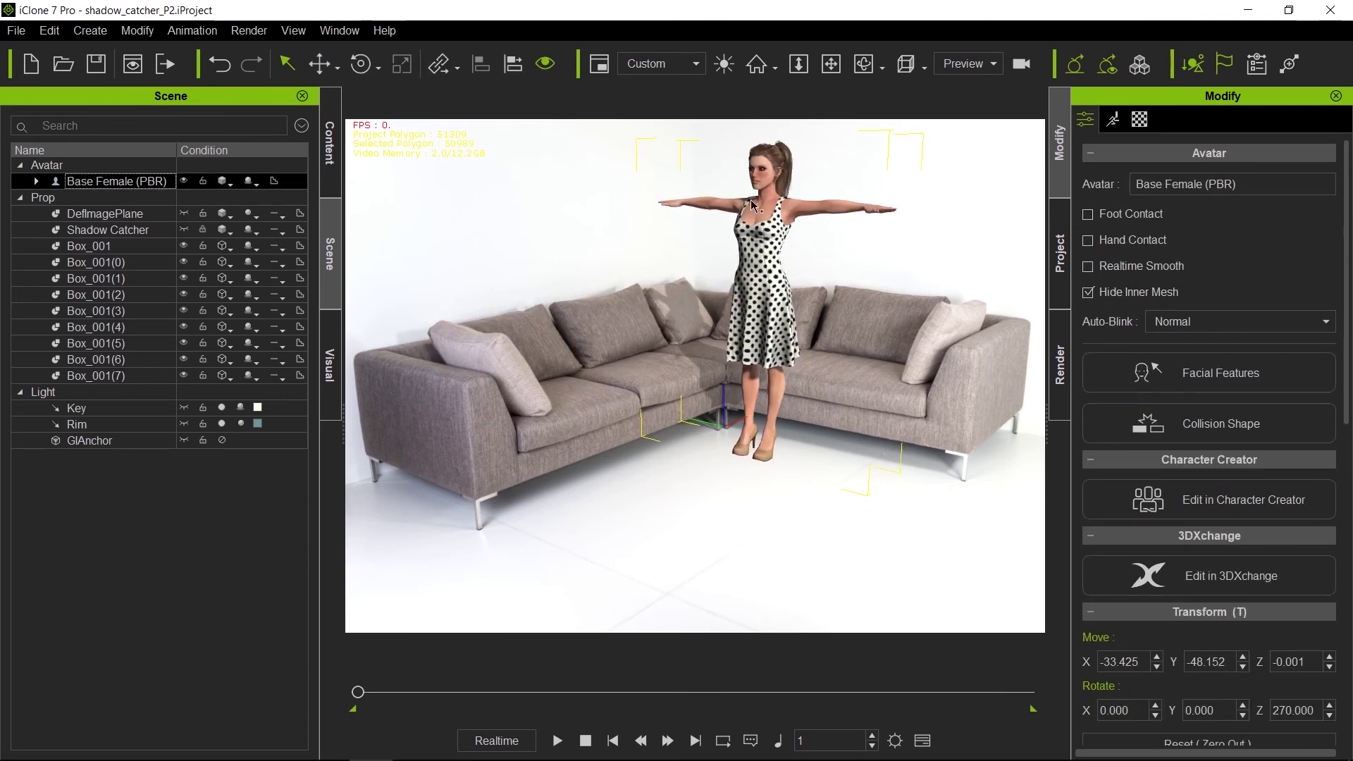
left_click(37, 181)
left_click(94, 197)
left_click(117, 181)
key("w")
left_click_drag(691, 486, 704, 451)
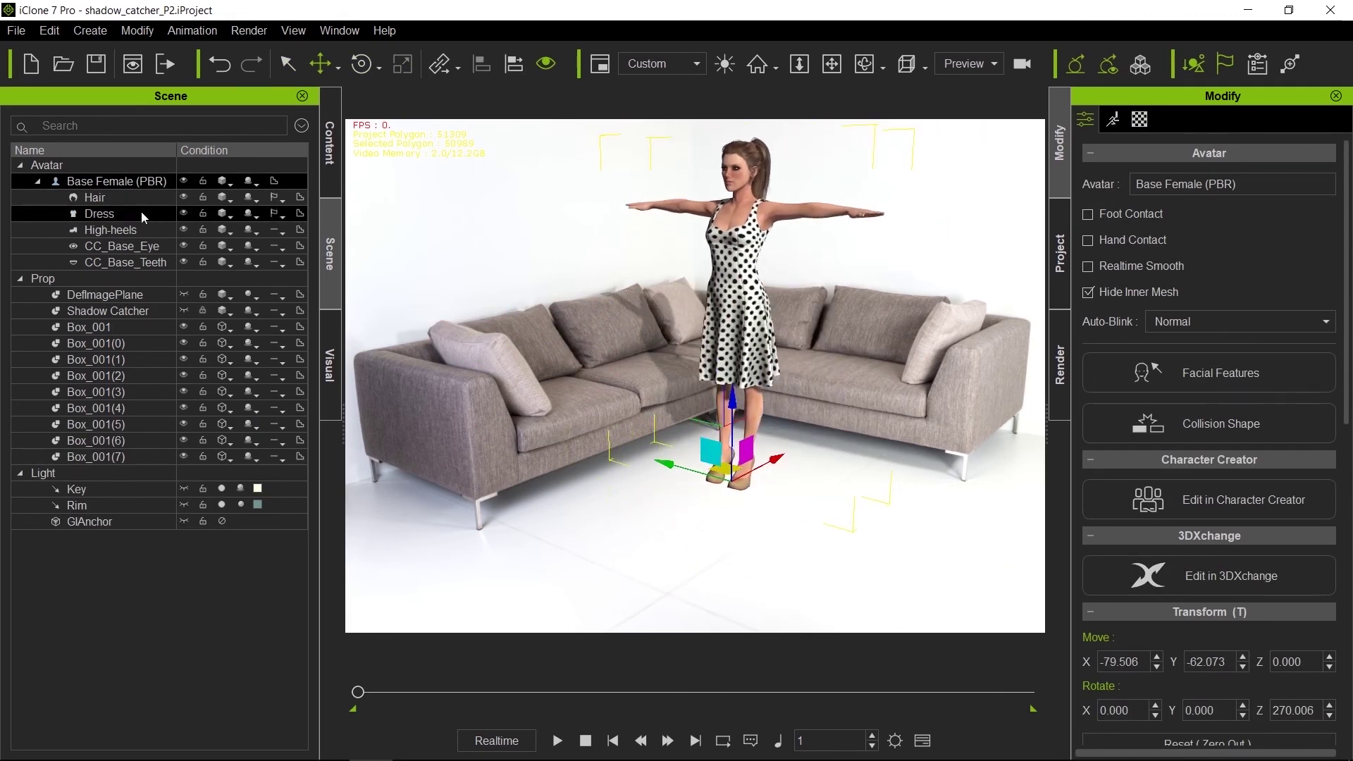
left_click(187, 310)
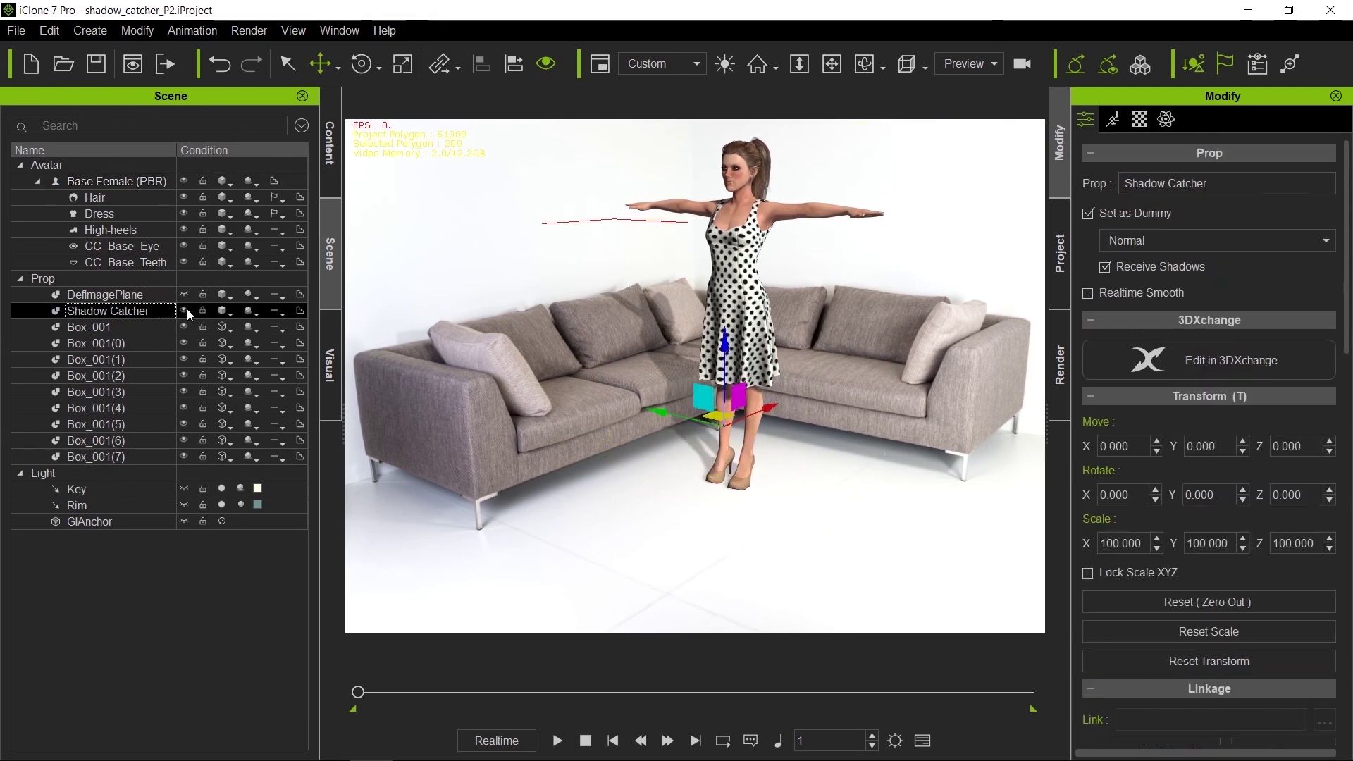
left_click(737, 213)
left_click_drag(678, 471, 662, 478)
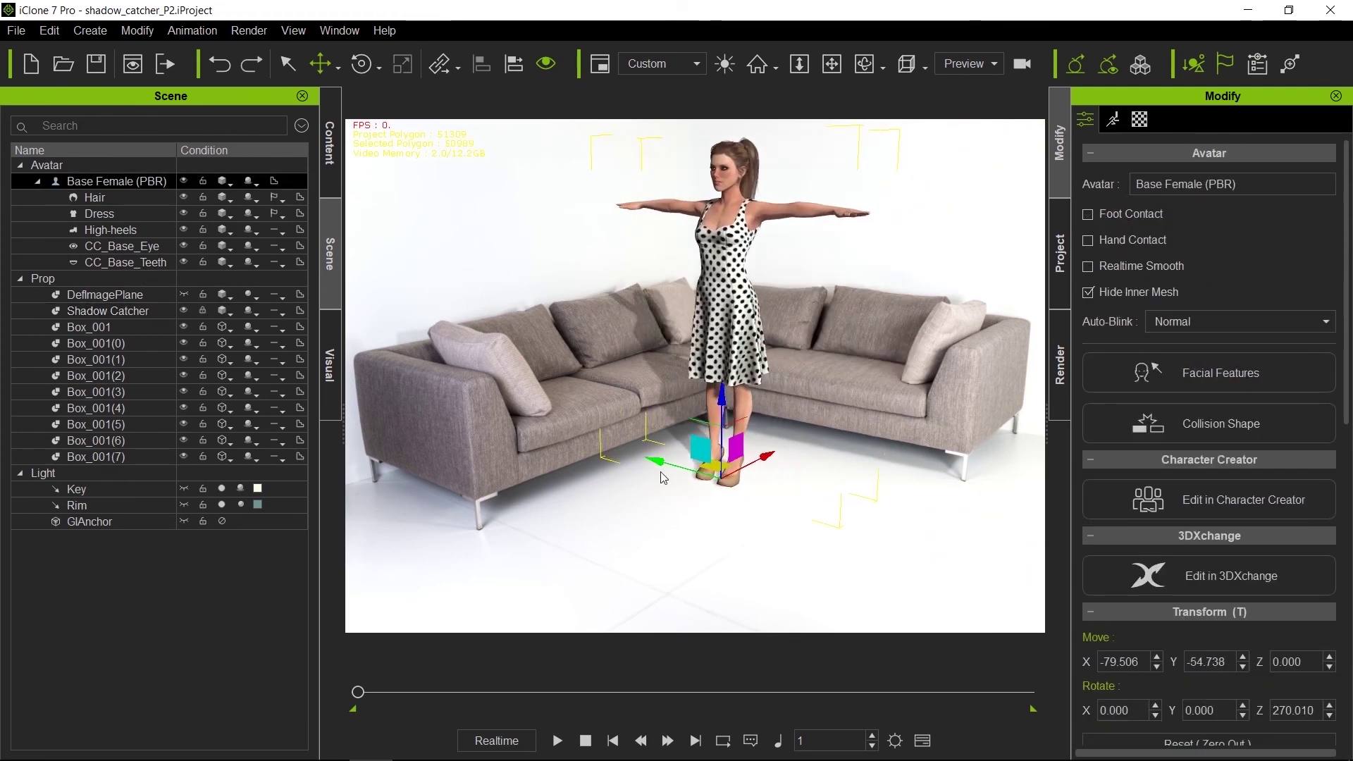
left_click(184, 181)
Duplicate Box_001(7) as Box_001(8), hide the Shadow Catcher, and fit Box_001(8) to the left arm
left_click(535, 348)
left_click(548, 355)
key("e")
key("ctrl+d")
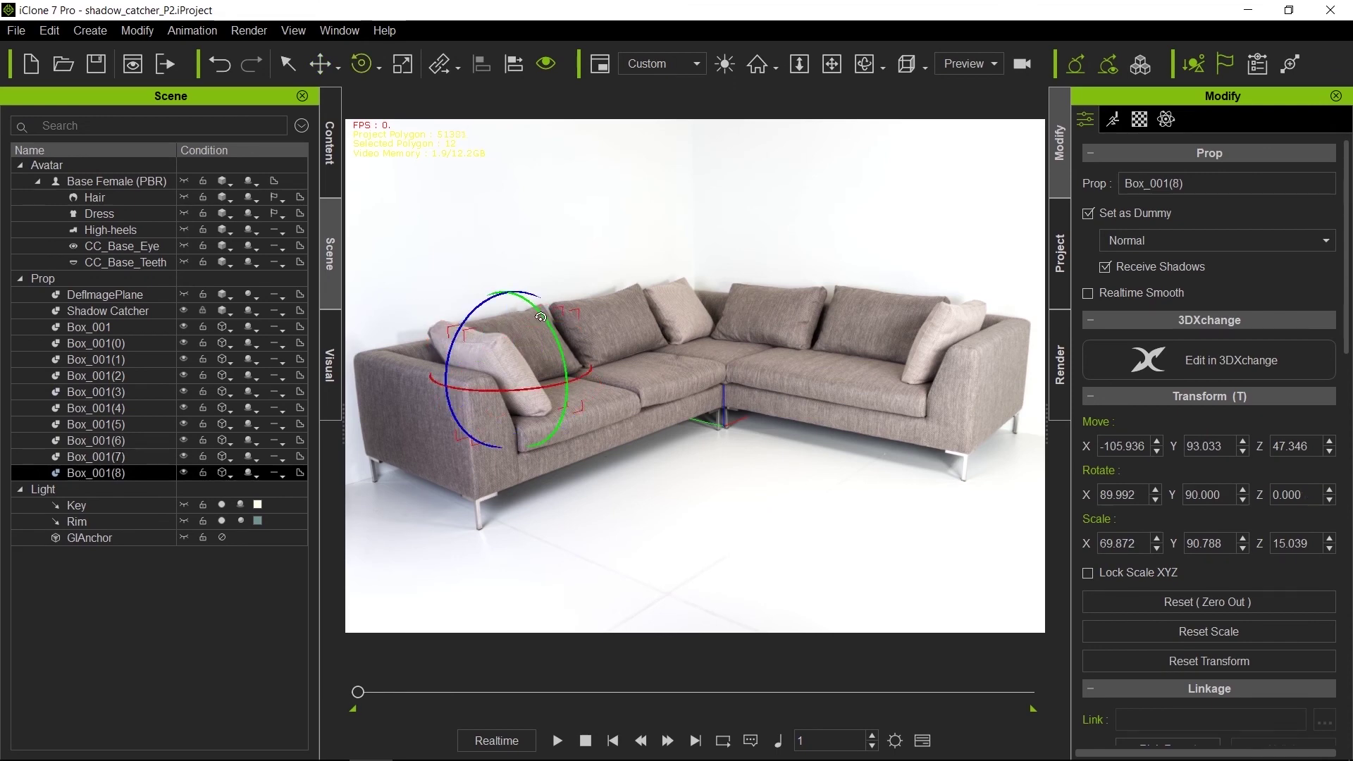
left_click(183, 311)
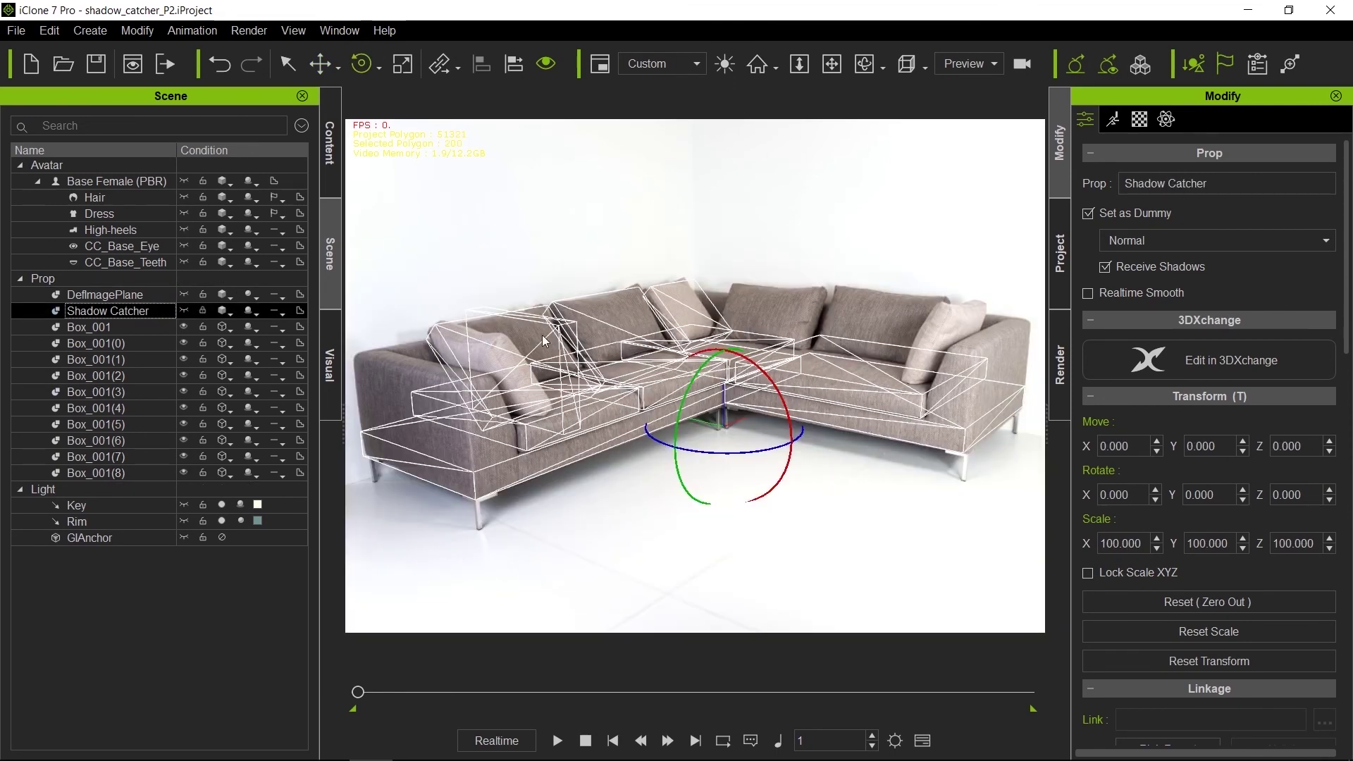
left_click(493, 352)
key("w")
left_click_drag(487, 355, 358, 411)
key("r")
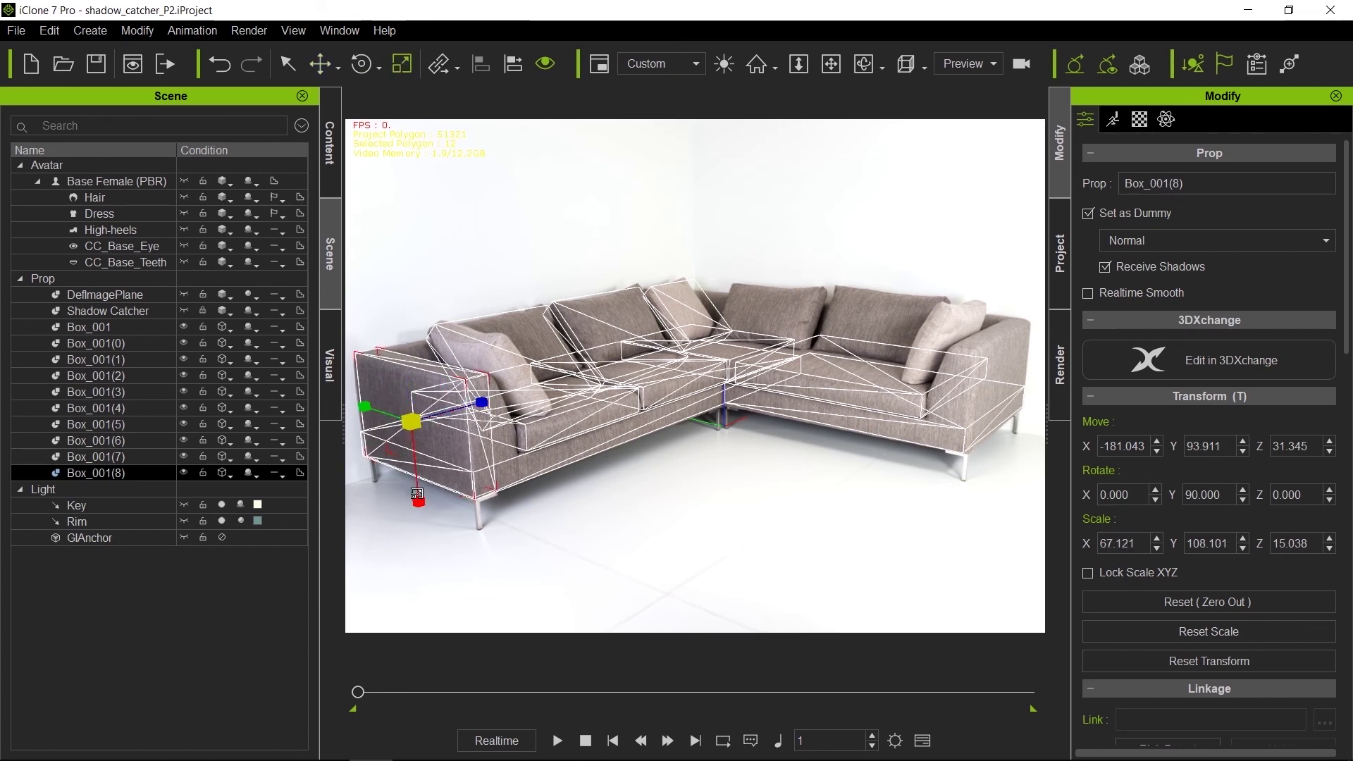
left_click_drag(468, 402, 482, 402)
Duplicate the arm box as Box_001(9) and angle it to match the left cushion
key("ctrl+v")
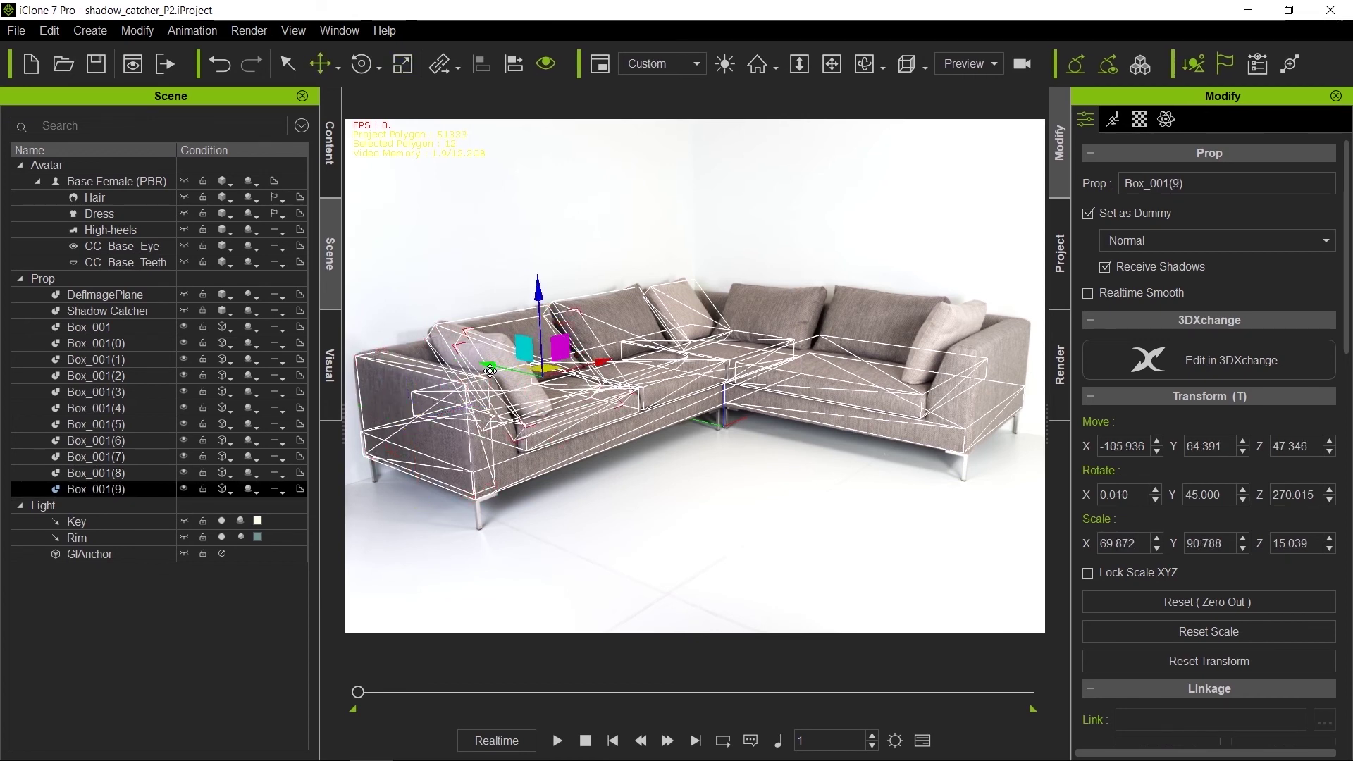
key("e")
left_click_drag(505, 325, 483, 363)
key("w")
key("e")
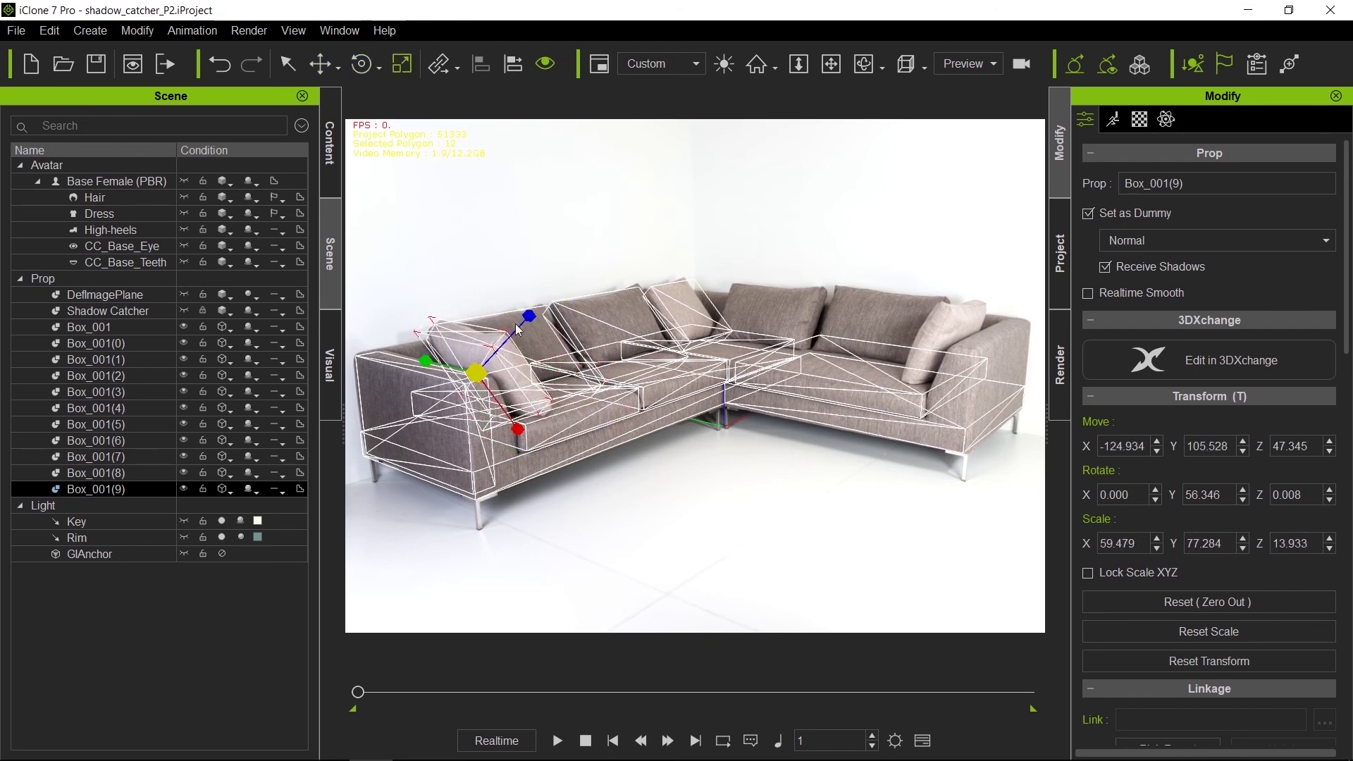
key("w")
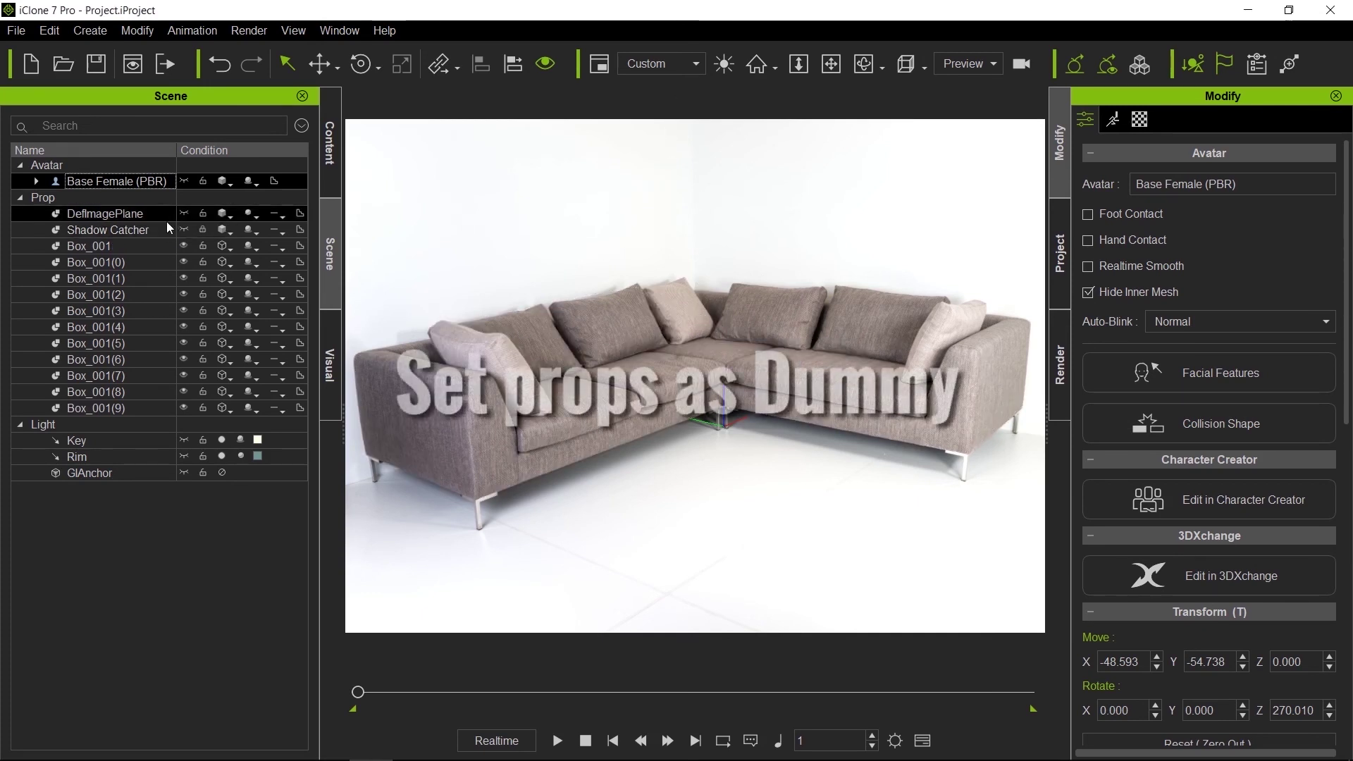
Check the Shadow Catcher's Set as Dummy setting and make Base Female (PBR) visible again
left_click(187, 229)
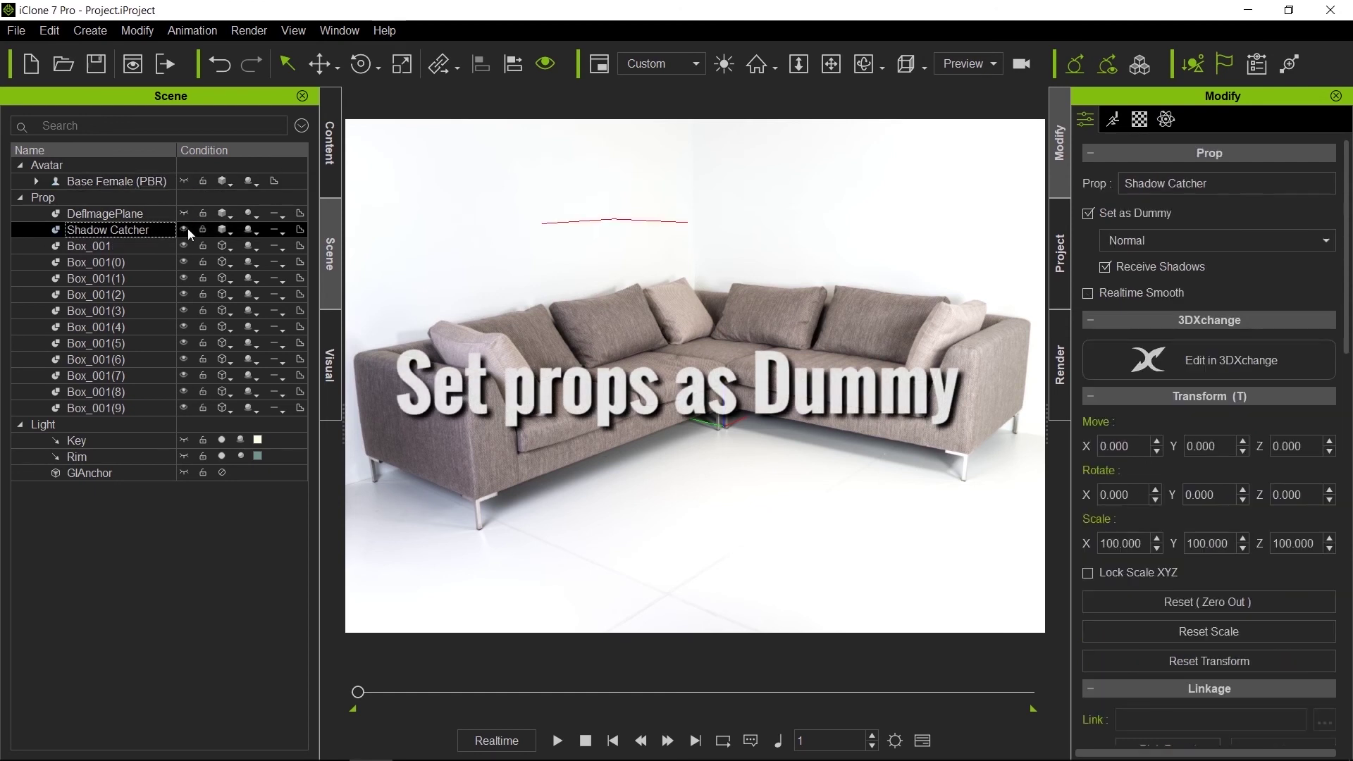
left_click(186, 181)
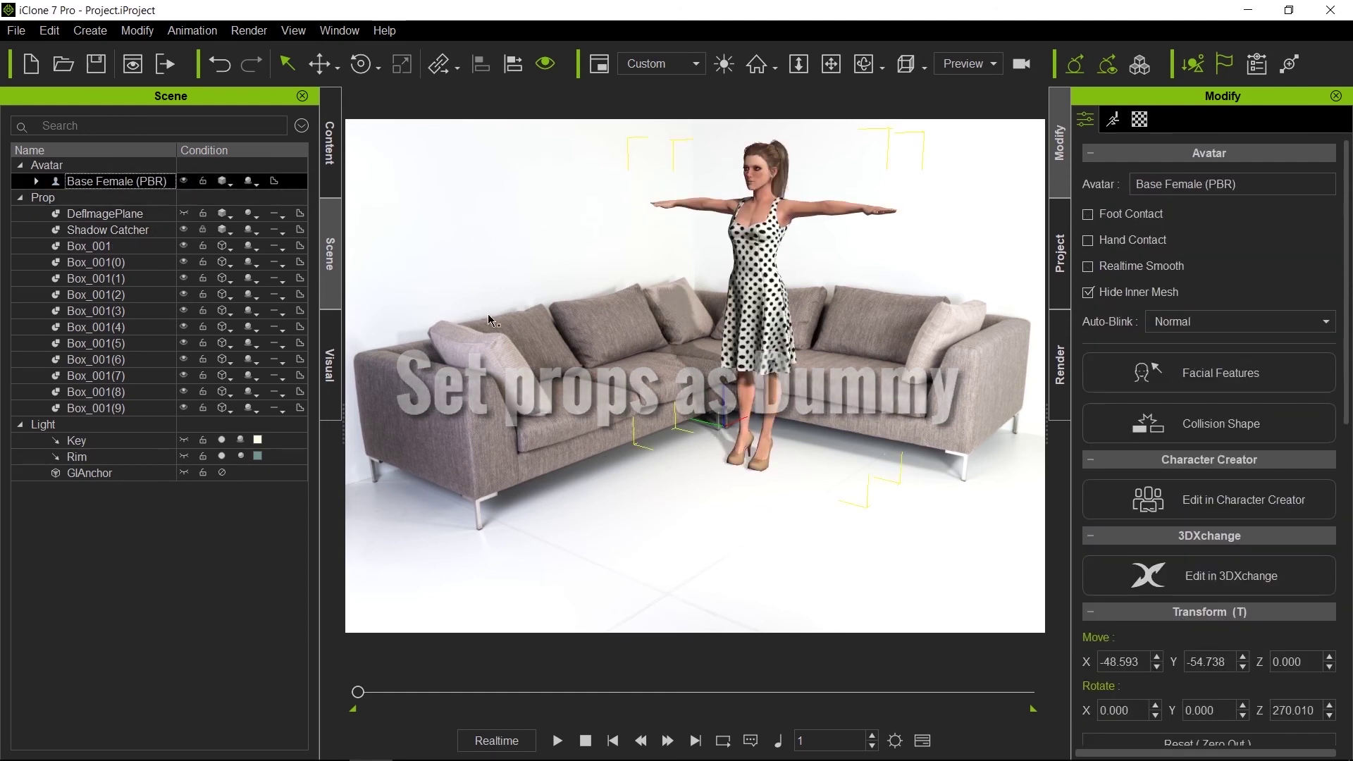
Apply the Catwalk motion from the Motion library's Perform folder to the Base Female
left_click(337, 139)
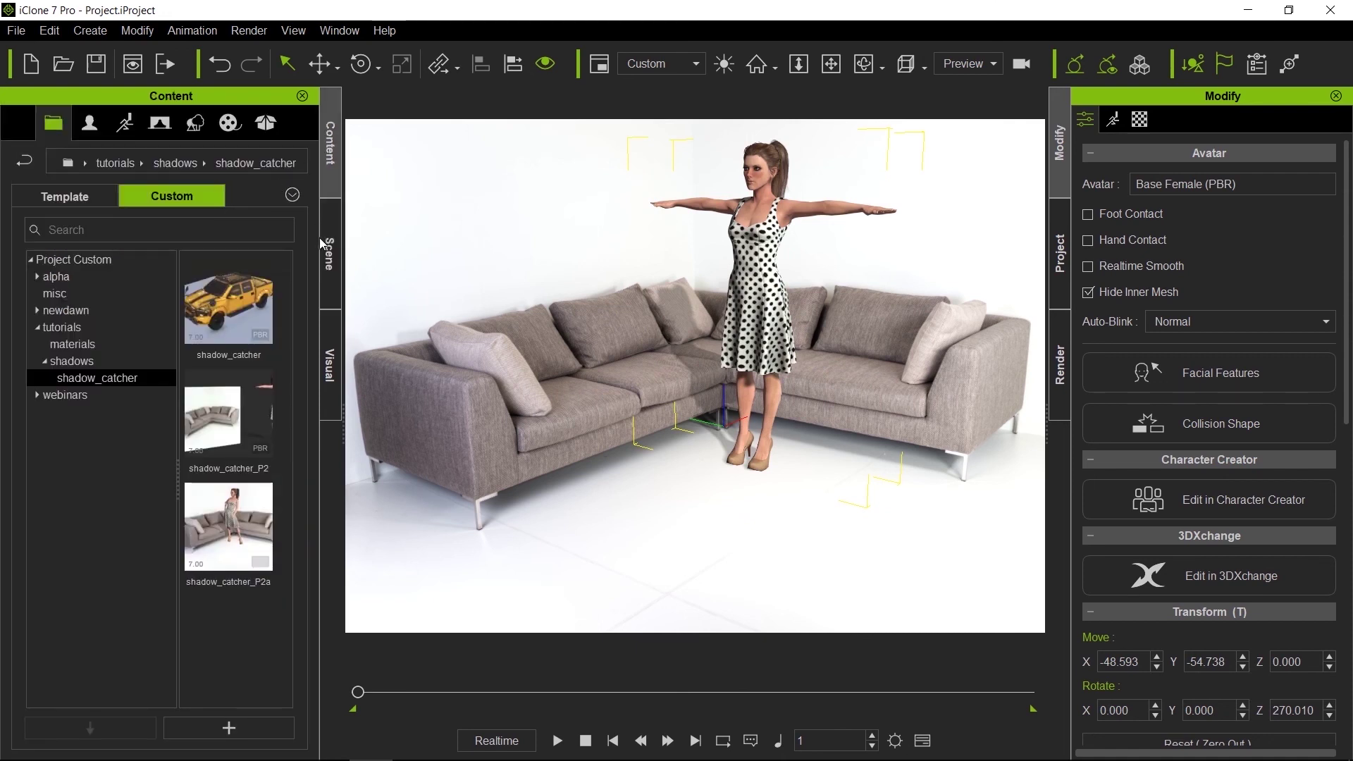
left_click(267, 123)
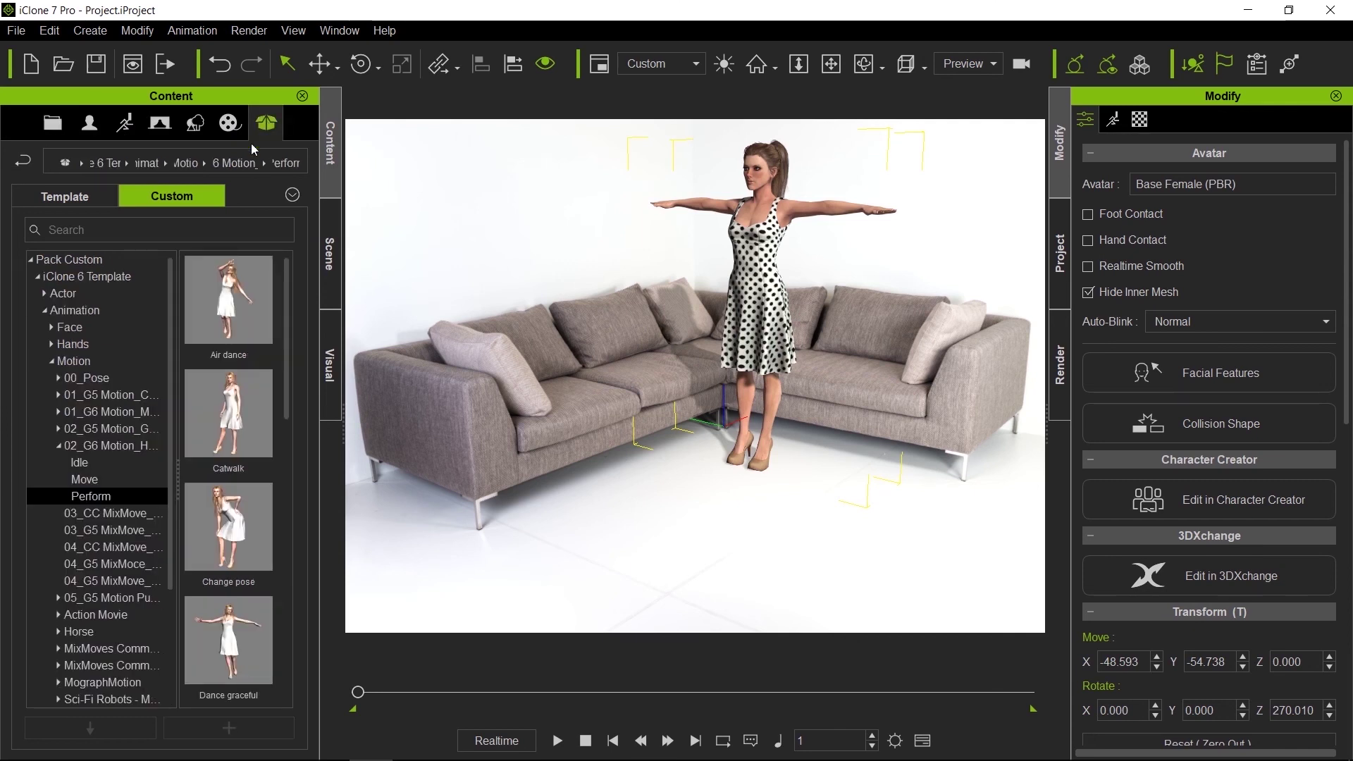
double_click(251, 406)
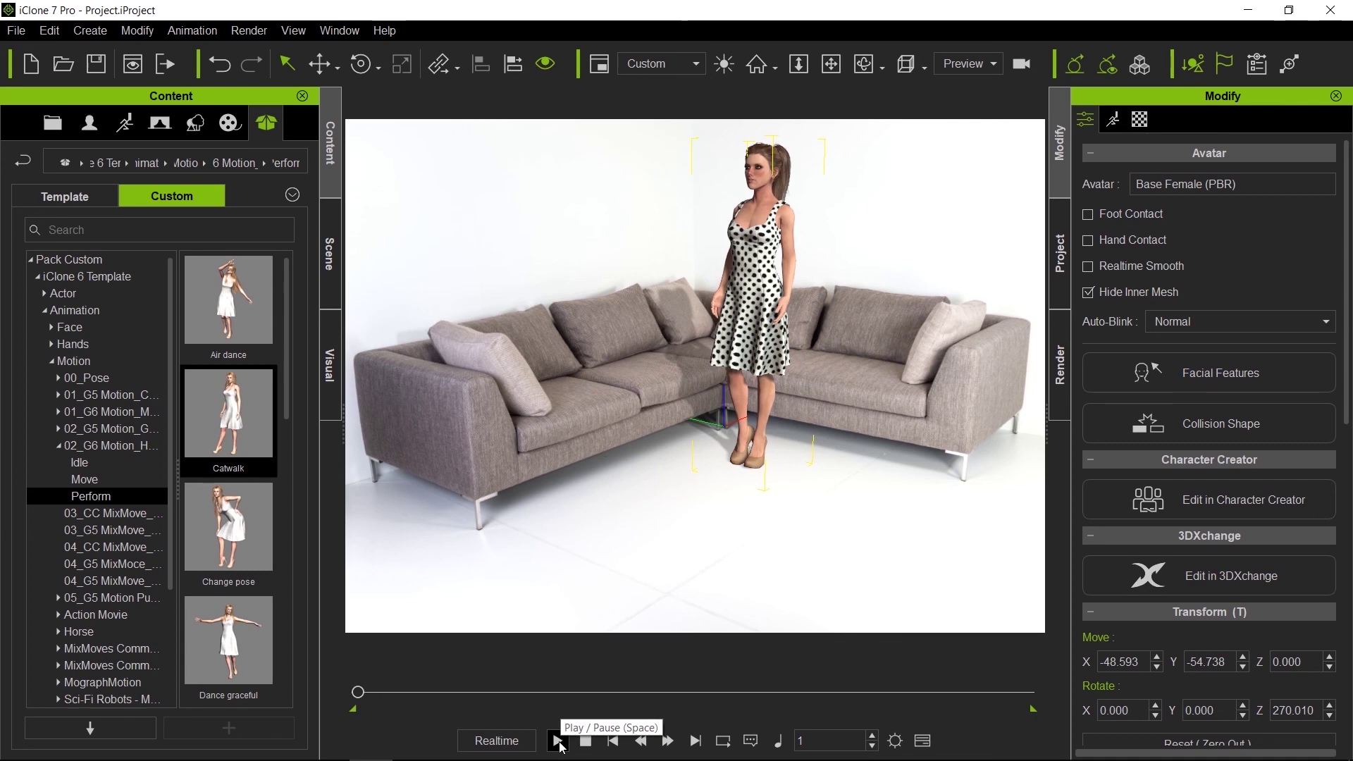
Start playback so the avatar walks the Catwalk animation
left_click(559, 743)
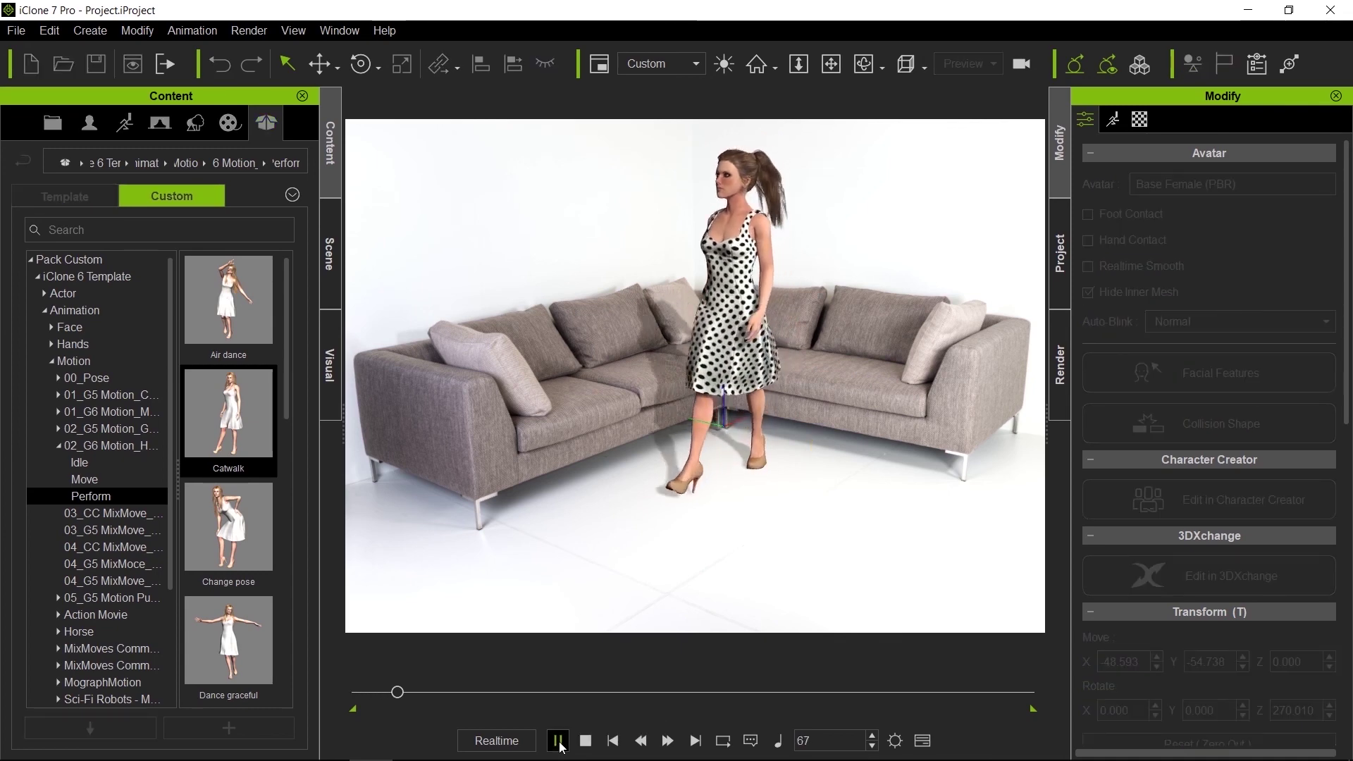